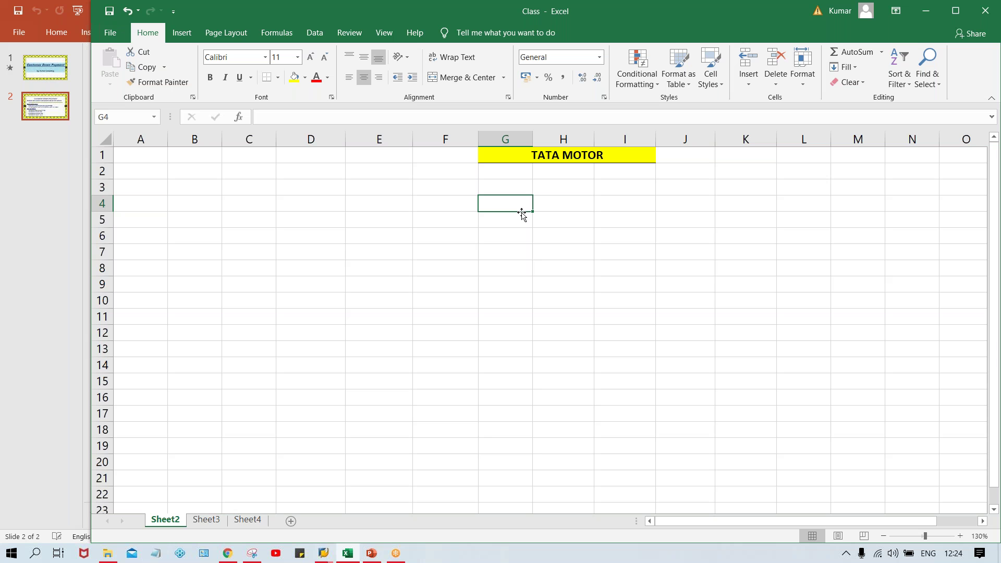
List the customers A through H one per row in G5:G12 on Sheet2
left_click(522, 214)
type("A")
key("Return")
type("B")
key("Return")
type("C")
key("Return")
type("D")
key("Return")
type("E")
key("Return")
type("F")
key("Return")
type("G")
key("Return")
type("H")
key("Return")
Enter the column heading CUST. in G4 above the customer list and make it bold
left_click(517, 206)
type("CU")
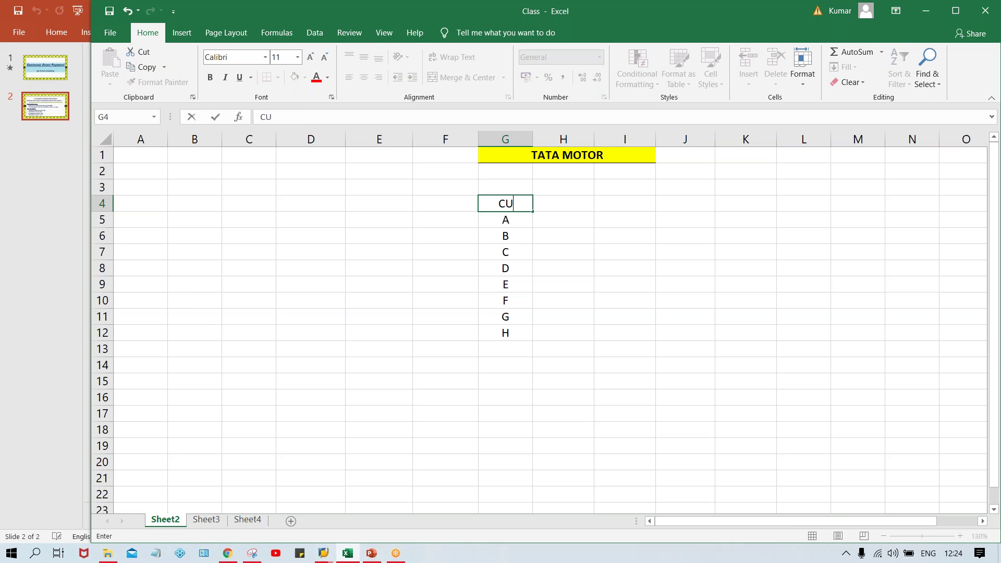
type("ST.")
key("Return")
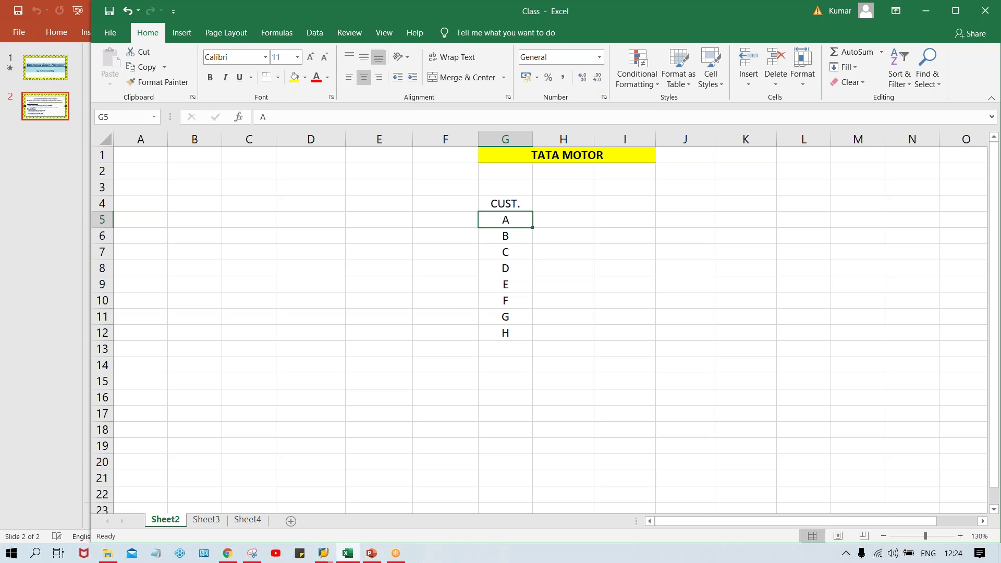
left_click(505, 204)
key("ctrl+b")
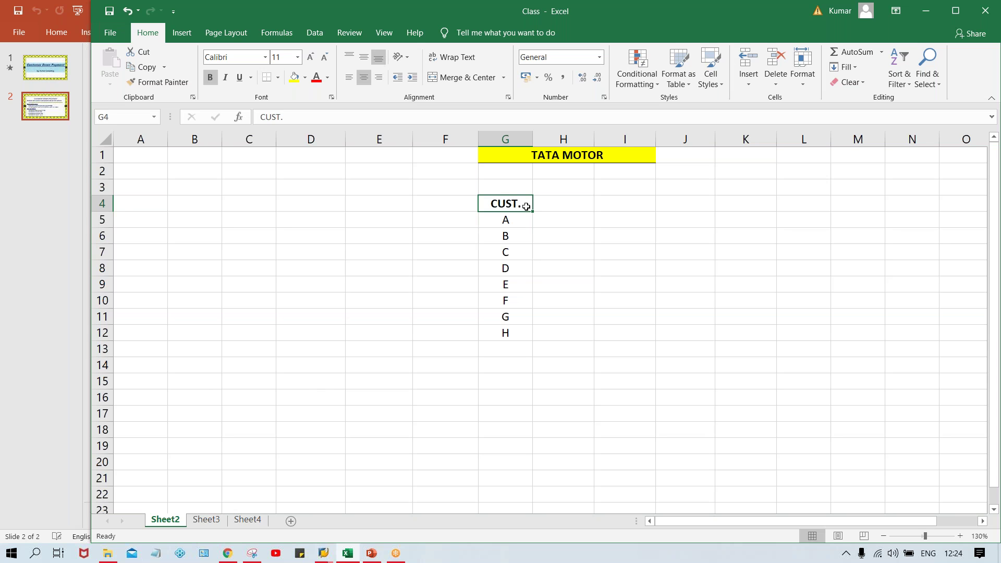
Enter the column heading AMT. in H4 beside the customer heading and make it bold
left_click(579, 221)
left_click(546, 199)
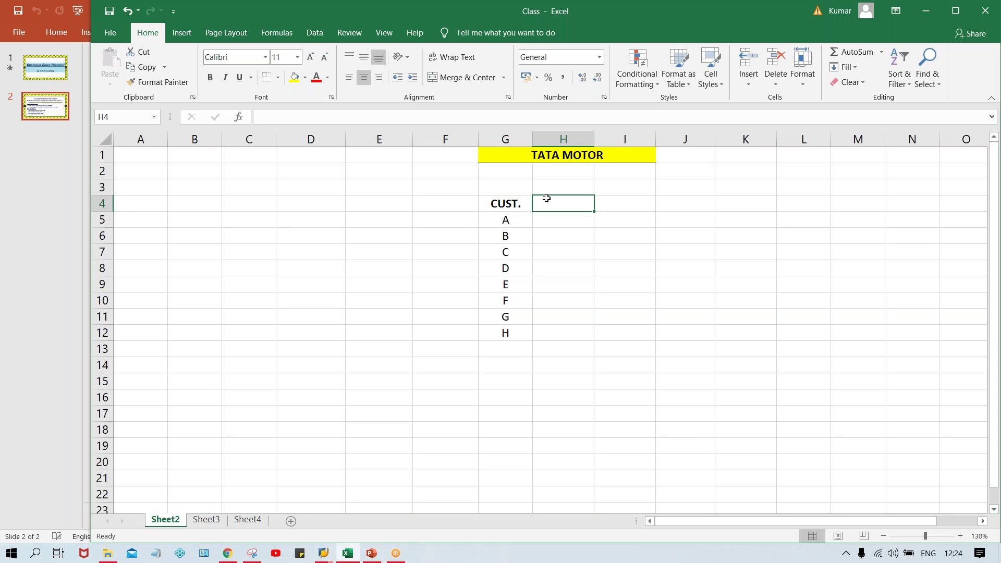
type("AMT.")
key("Return")
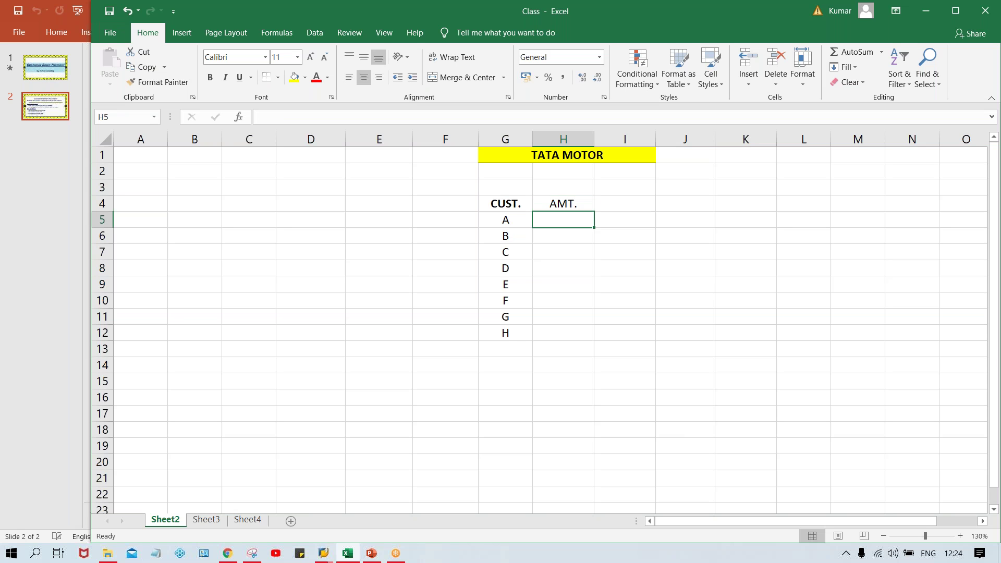
key("Up")
key("ctrl+b")
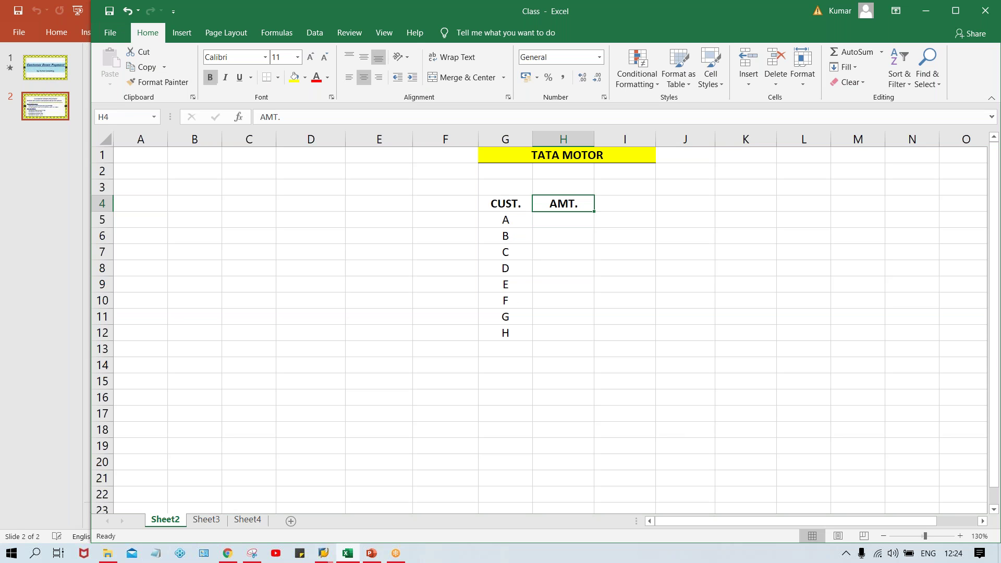
Fill H5:H12 with the customer amounts 1000, 5000, 4000, 6000, 3000, 5500, 3500 and 4000
left_click(571, 221)
type("1000")
key("Return")
type("5000")
key("Return")
type("4000")
key("Return")
type("6000")
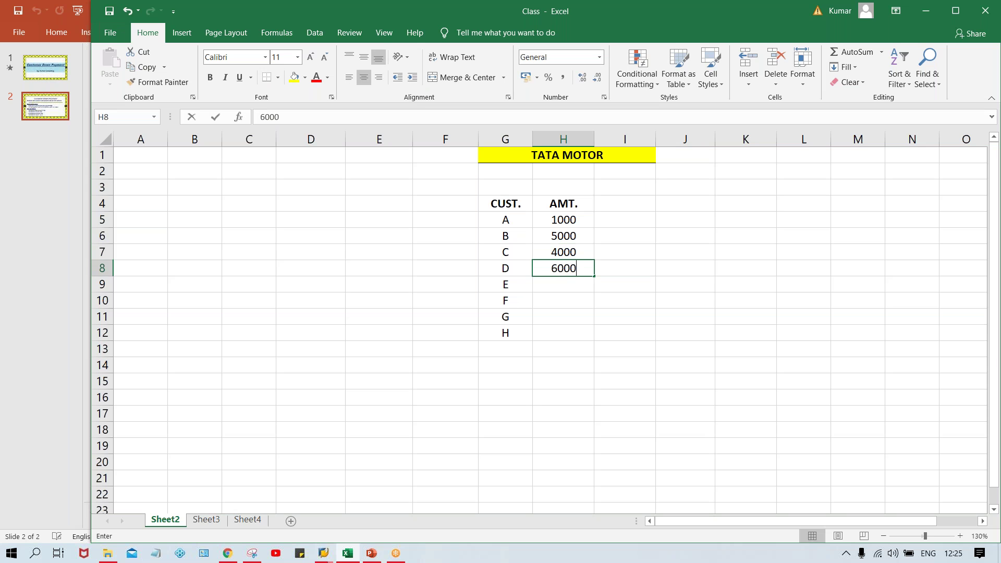
key("Return")
type("3000")
key("Return")
type("5500")
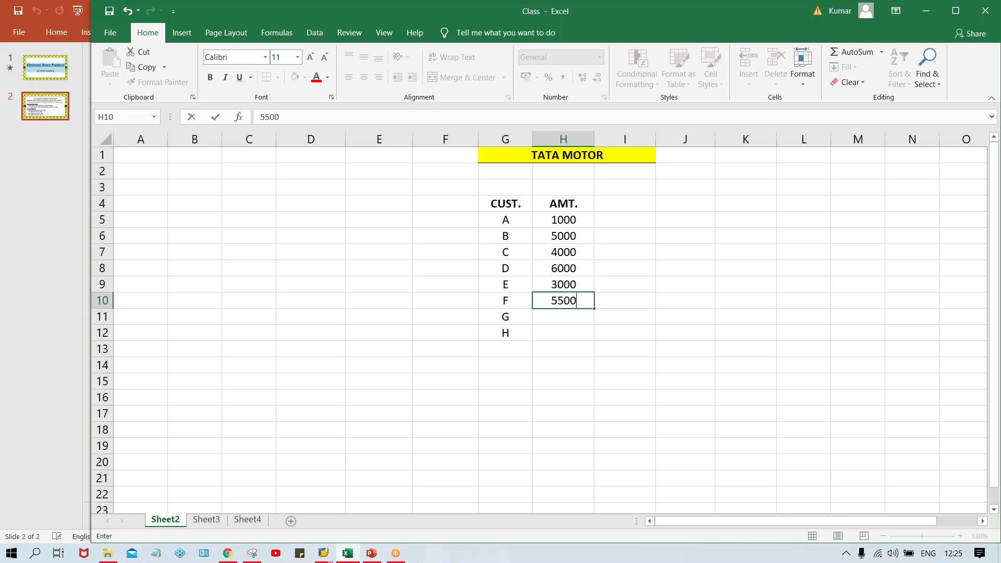
key("Return")
type("3500")
key("Return")
type("4000")
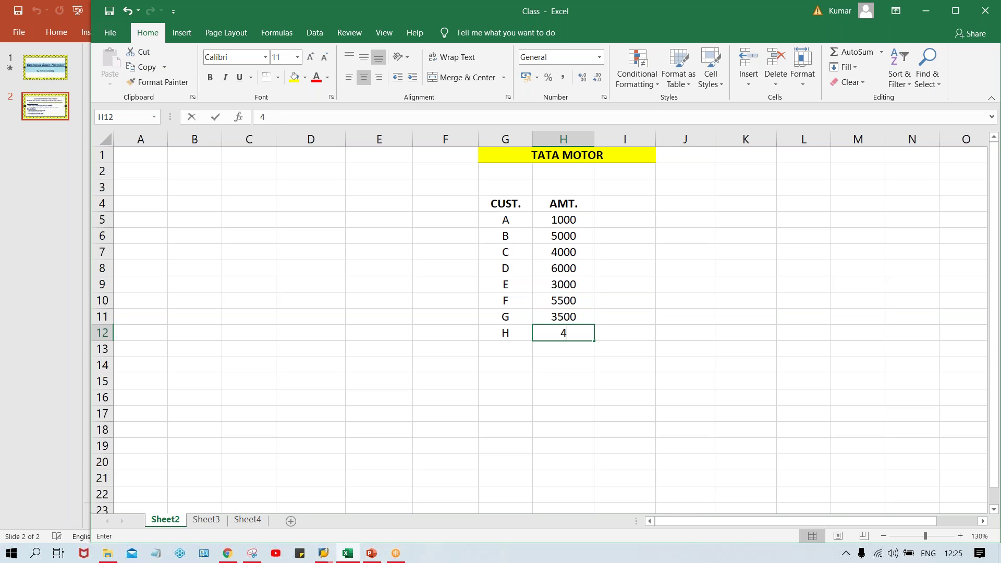
key("Return")
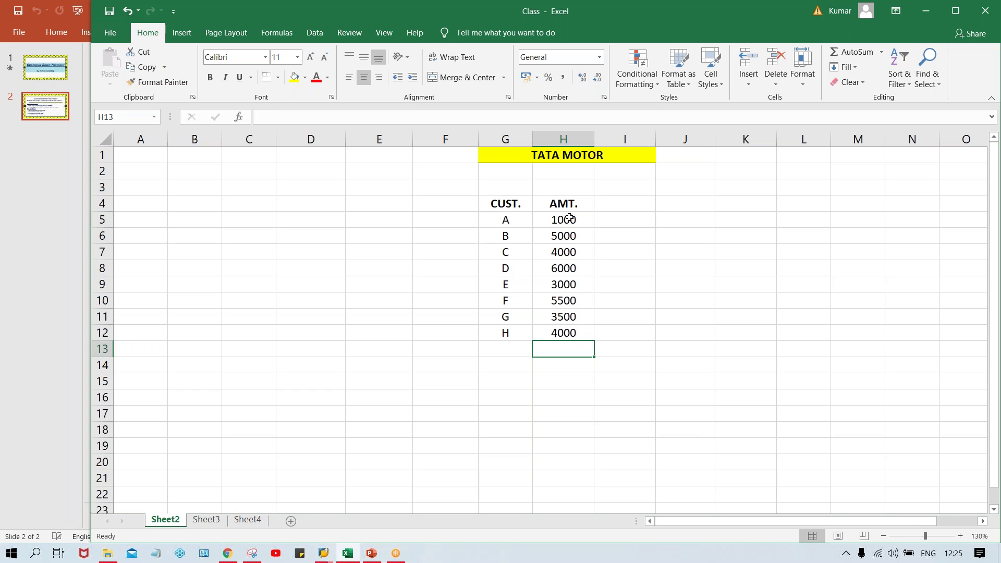
Examine the customer amounts in H5:H12 and the individual customers they belong to in column G
left_click(569, 218)
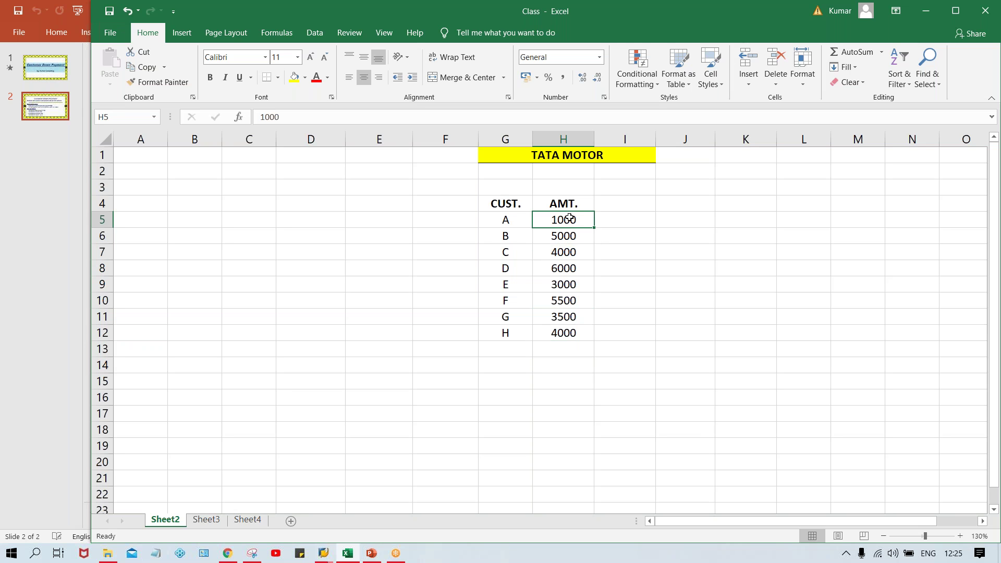
left_click(555, 252)
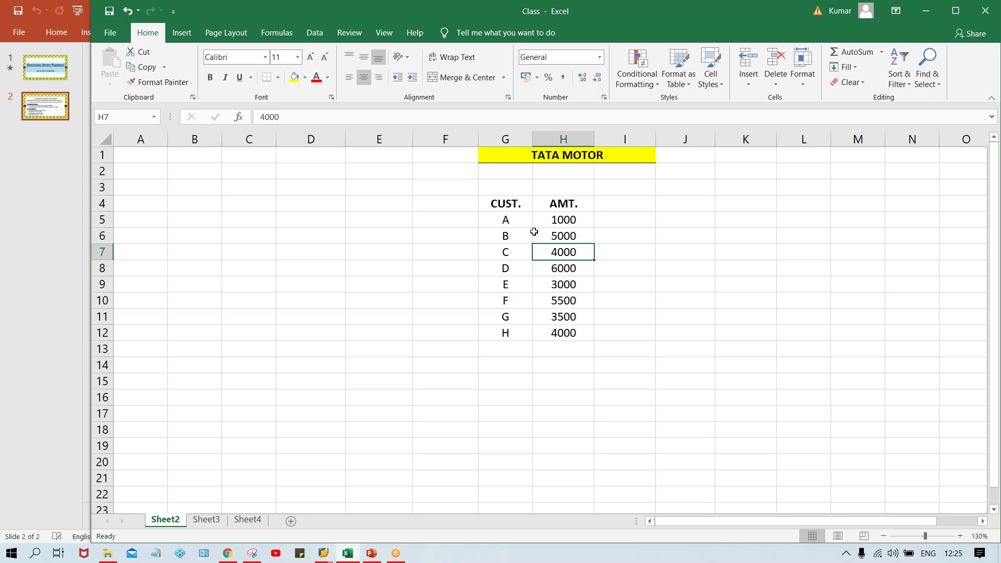
left_click_drag(570, 221, 571, 333)
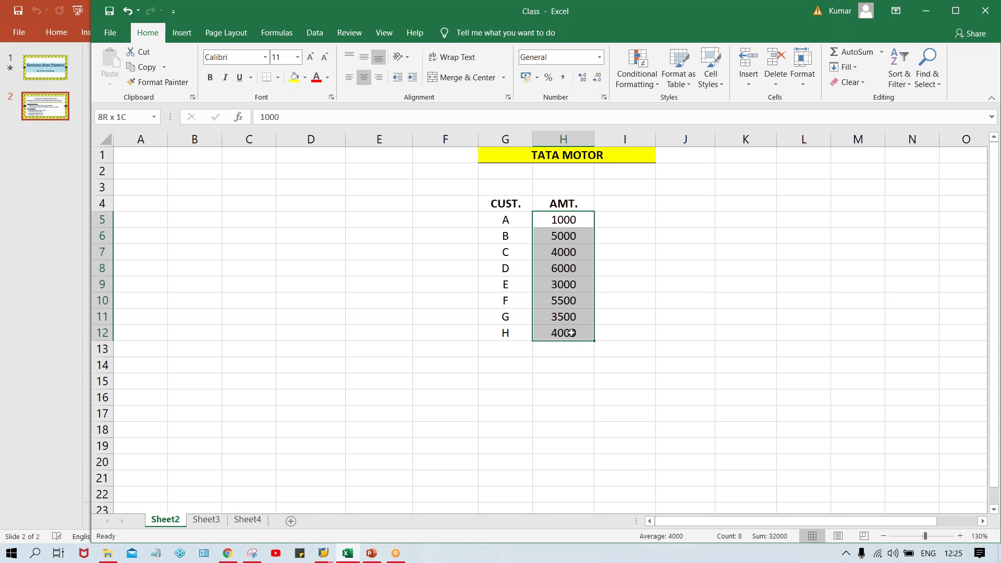
left_click_drag(571, 333, 570, 332)
left_click(520, 220)
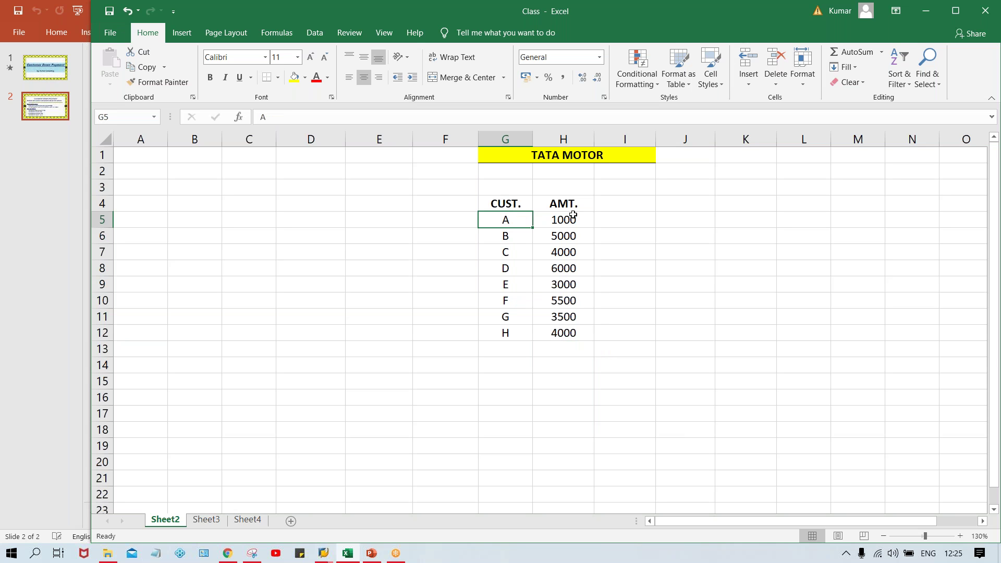
left_click(500, 234)
left_click(507, 256)
left_click(511, 282)
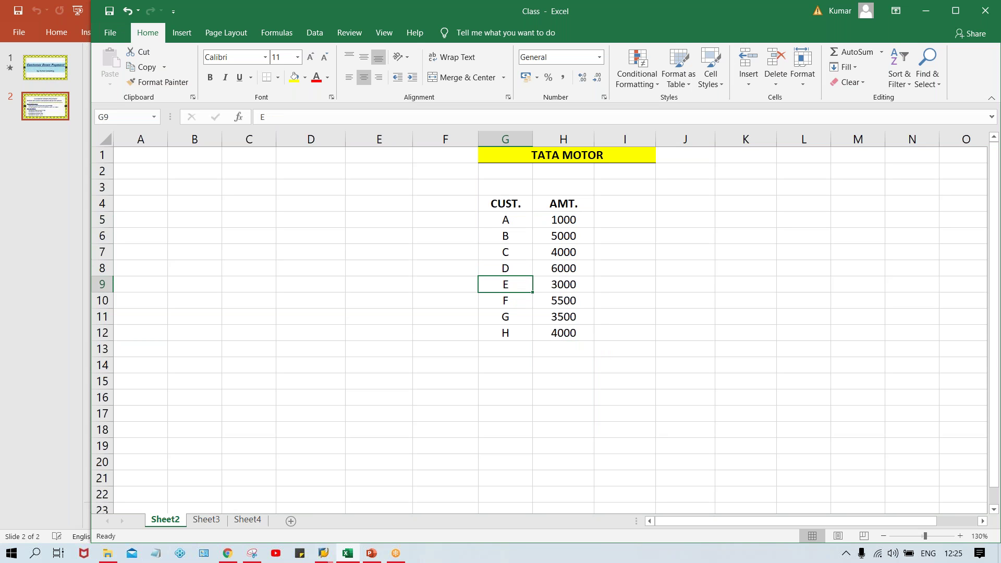
left_click(514, 221)
left_click(569, 211)
left_click(551, 233)
Check the sum of the amounts in H5:H12 and enter 32K in H14
left_click_drag(575, 220, 576, 336)
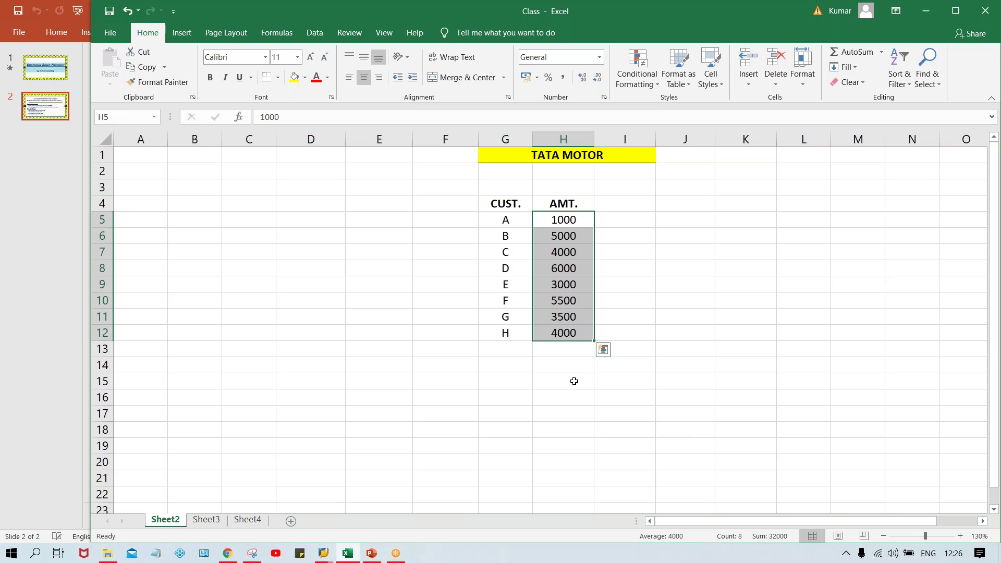
left_click(570, 364)
type("32K")
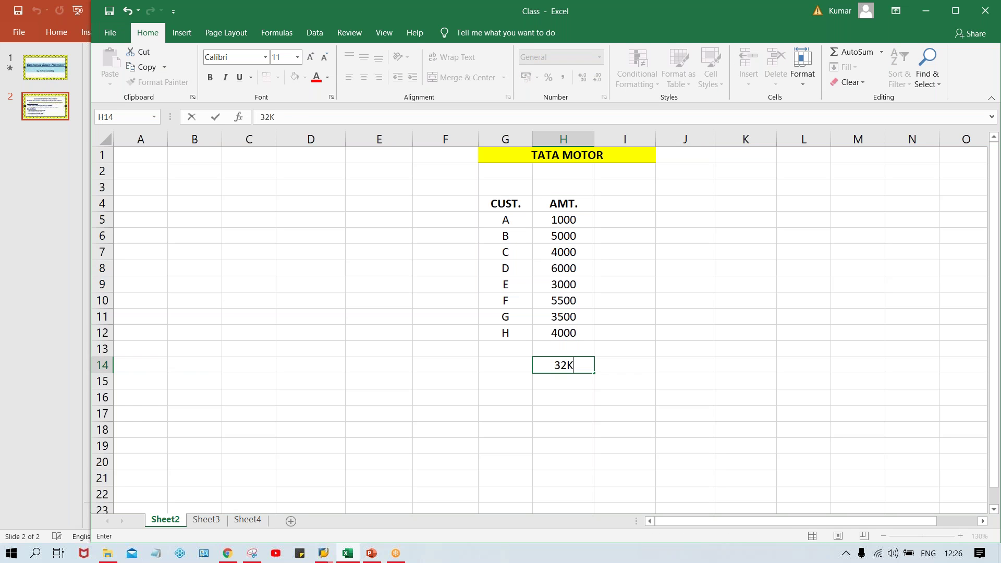
key("Return")
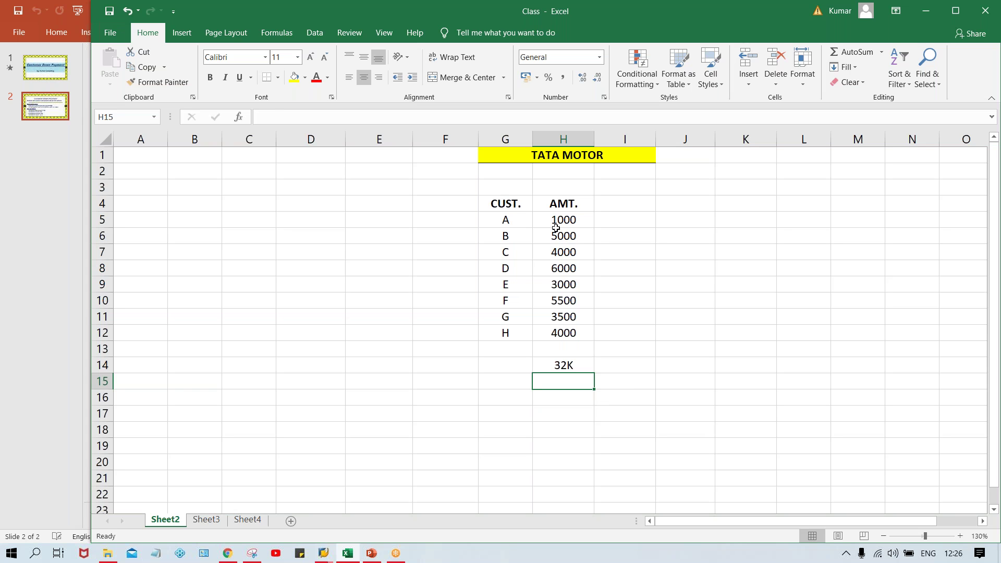
left_click_drag(567, 216, 579, 327)
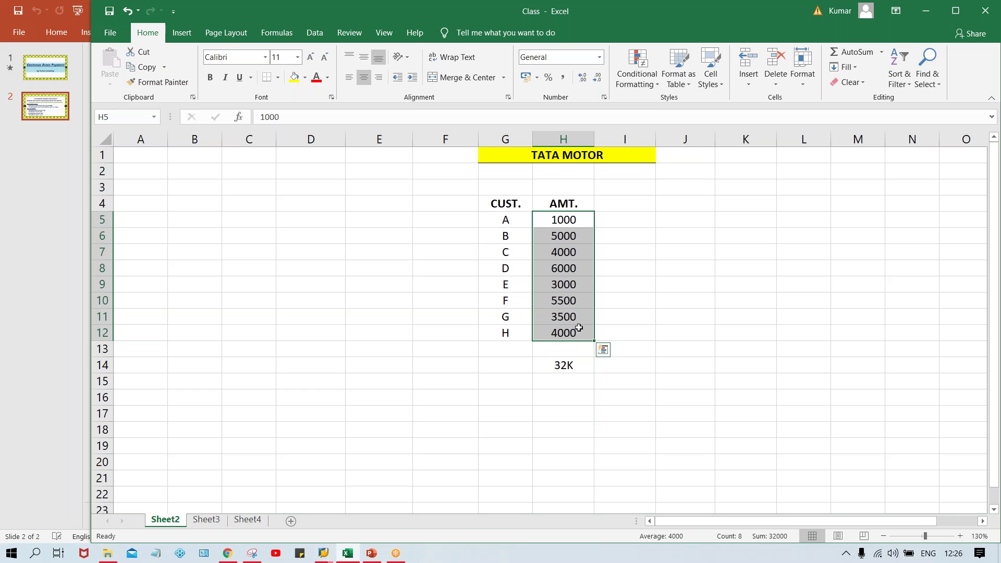
left_click(547, 223)
left_click(563, 241)
left_click(558, 269)
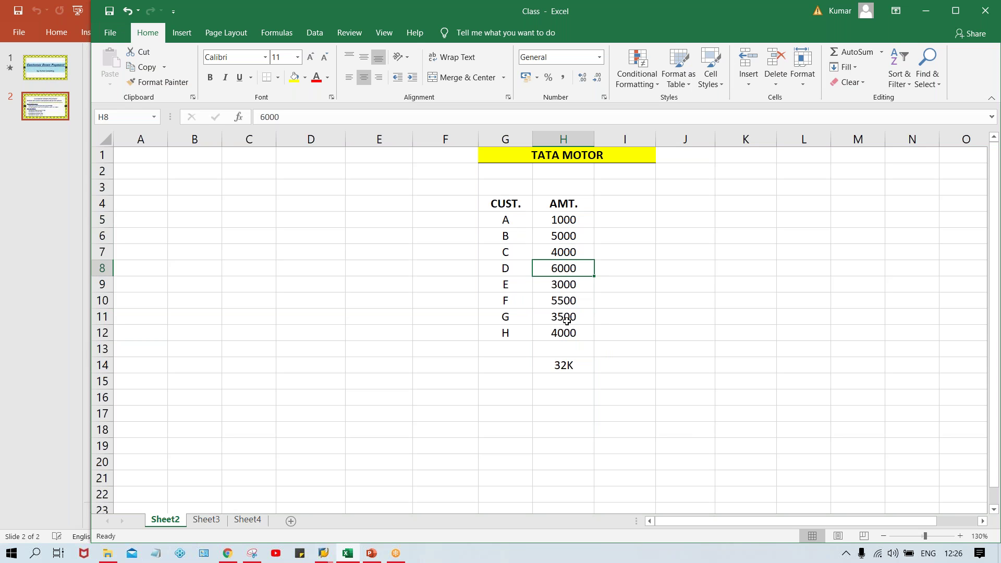
Enter the column heading RECON. ACT in F4 beside the customer heading and make it bold
left_click(451, 207)
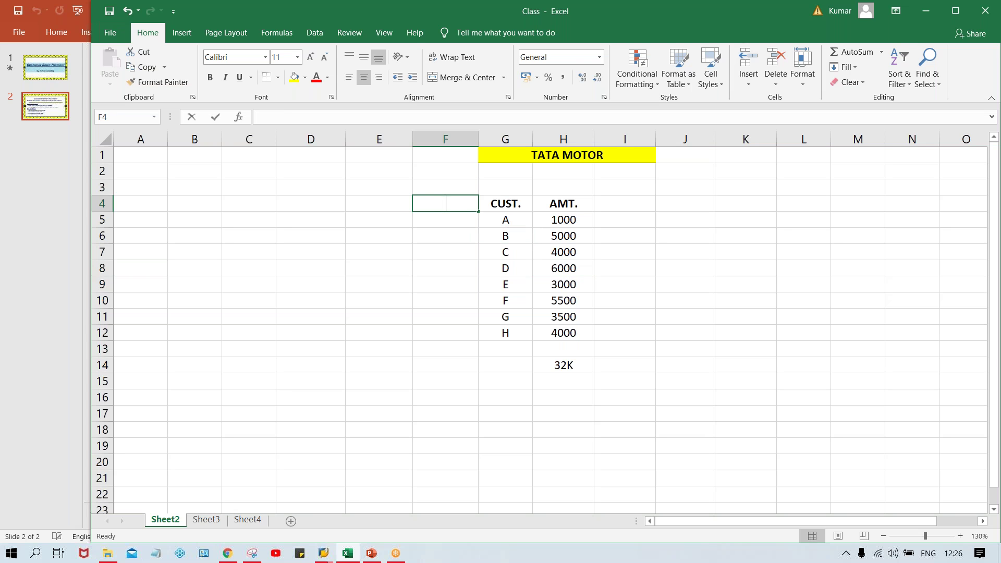
type("RECON")
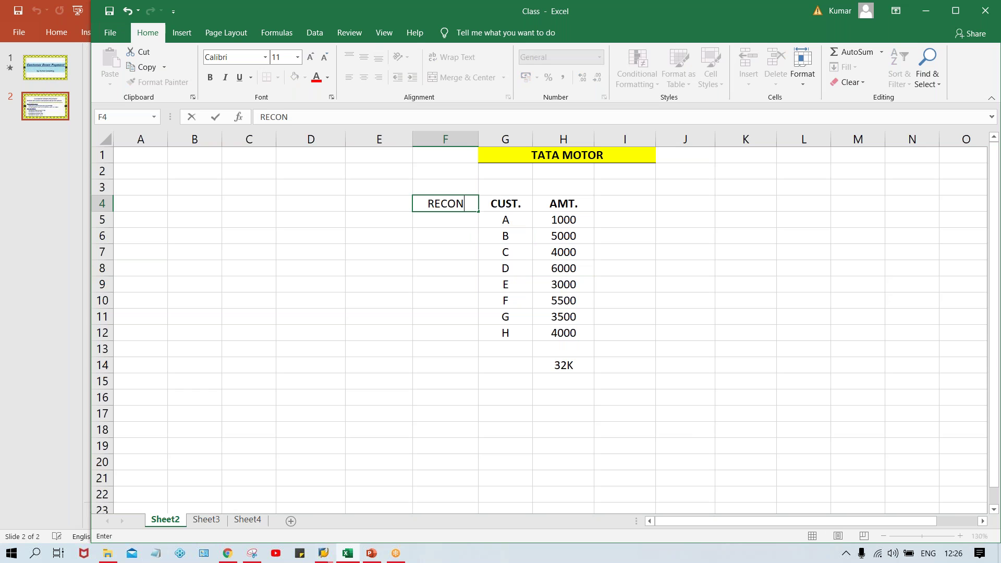
type(". ACT")
key("Return")
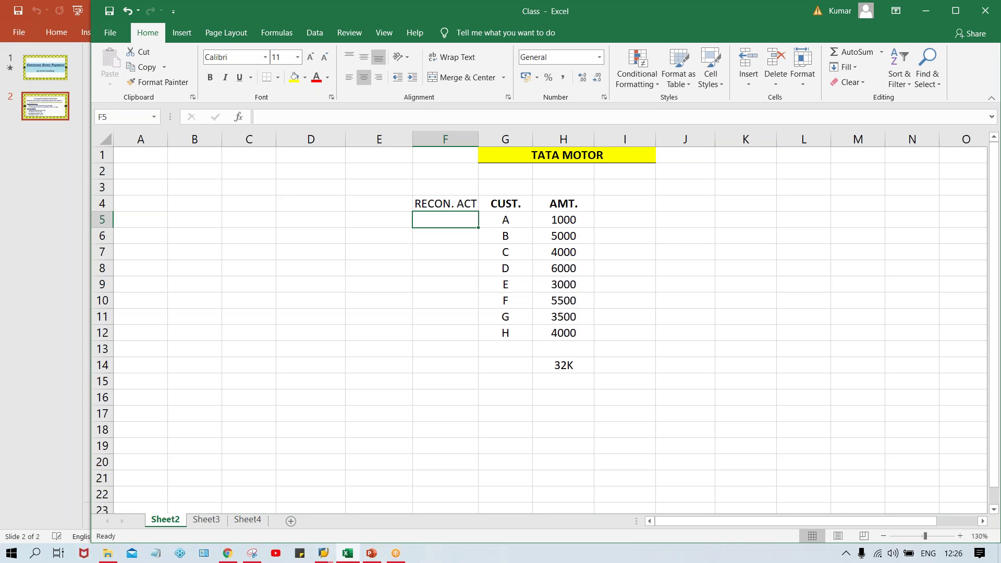
left_click(443, 205)
key("ctrl+b")
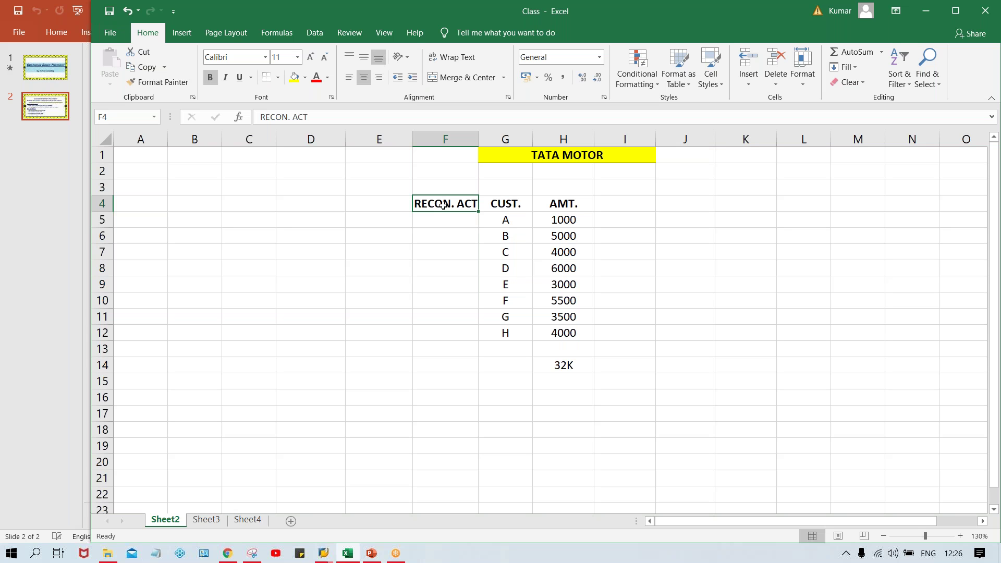
Enter 1005 in F5 and fill it down through F12 for all customers
left_click(438, 222)
type("1005")
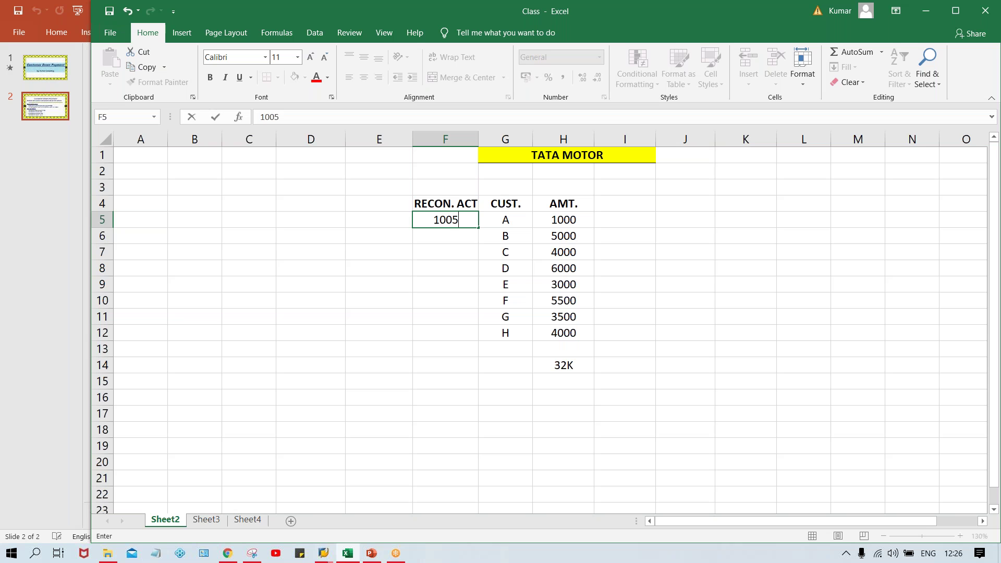
key("Return")
key("Up")
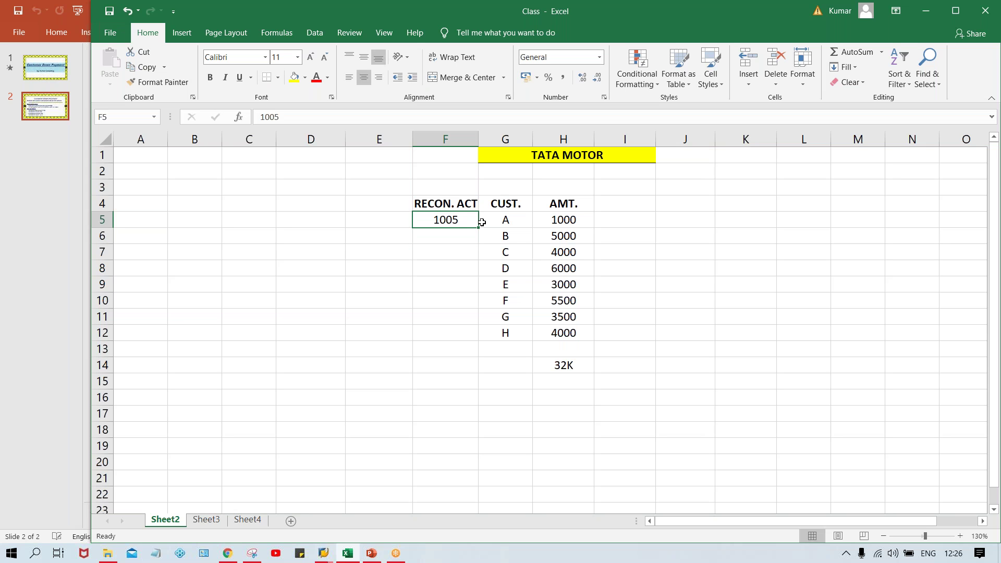
left_click_drag(458, 219, 462, 333)
key("ctrl+d")
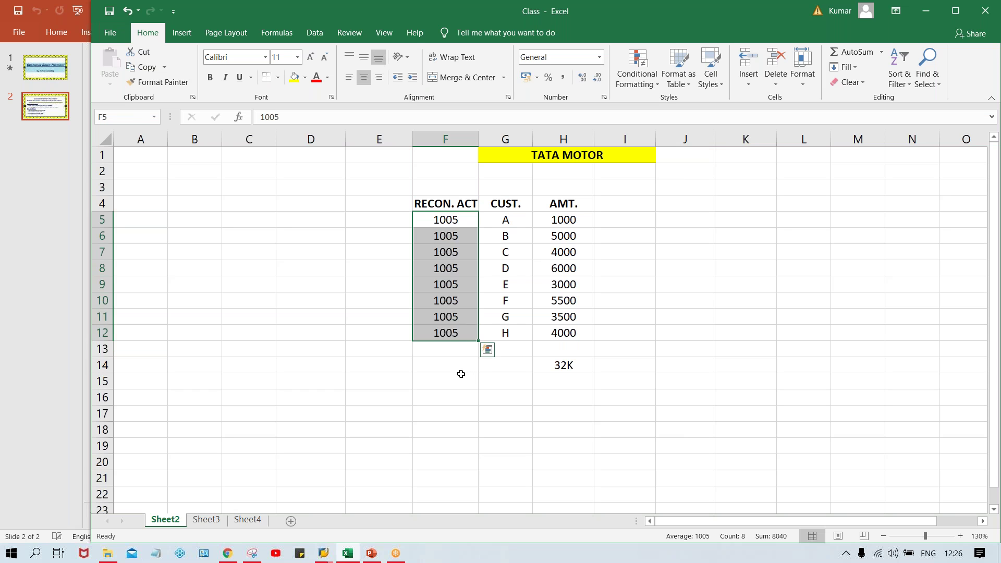
Examine how the customers in column G relate to the reconciliation account in column F and the amounts in column H
left_click(521, 225)
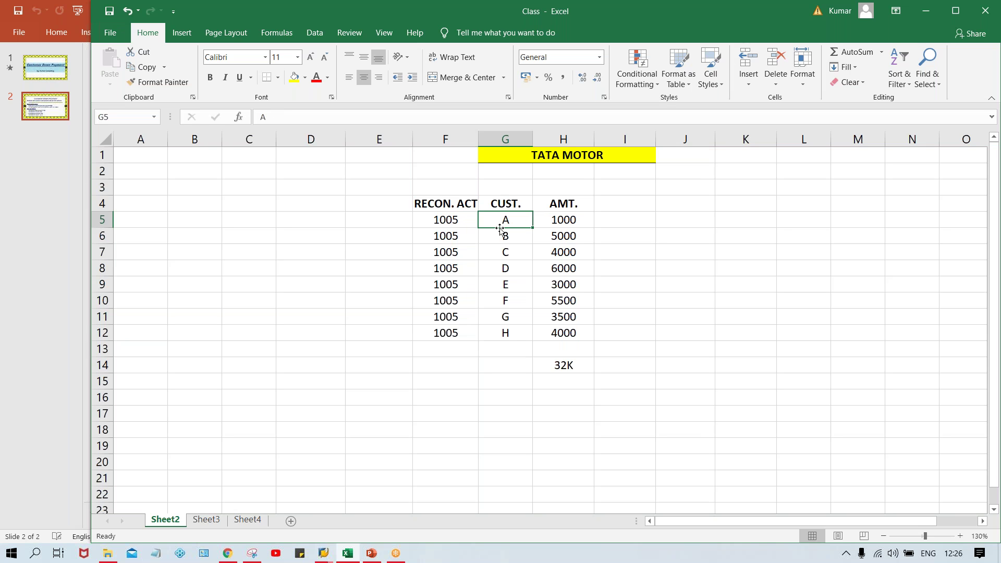
left_click(448, 220)
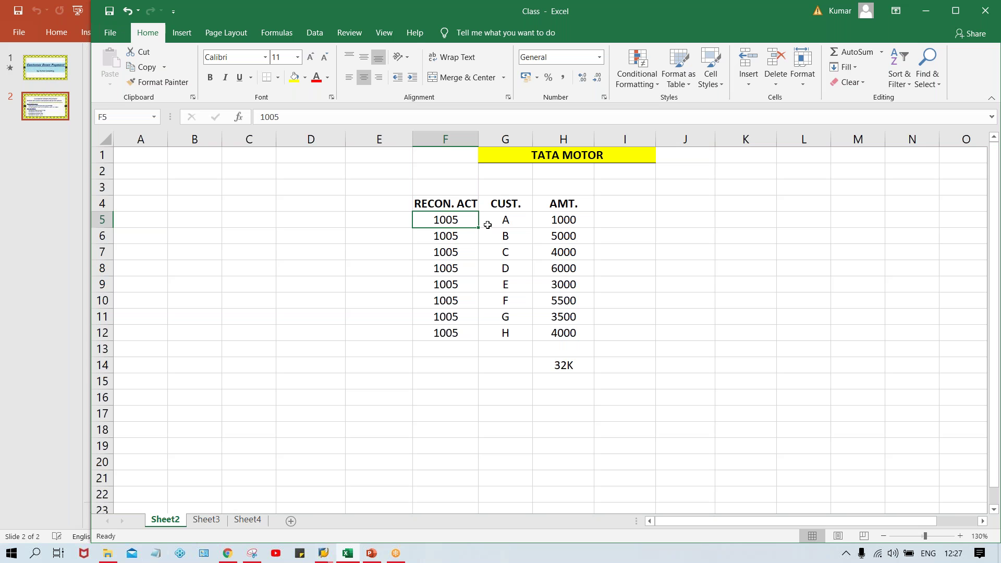
left_click(518, 241)
left_click(510, 252)
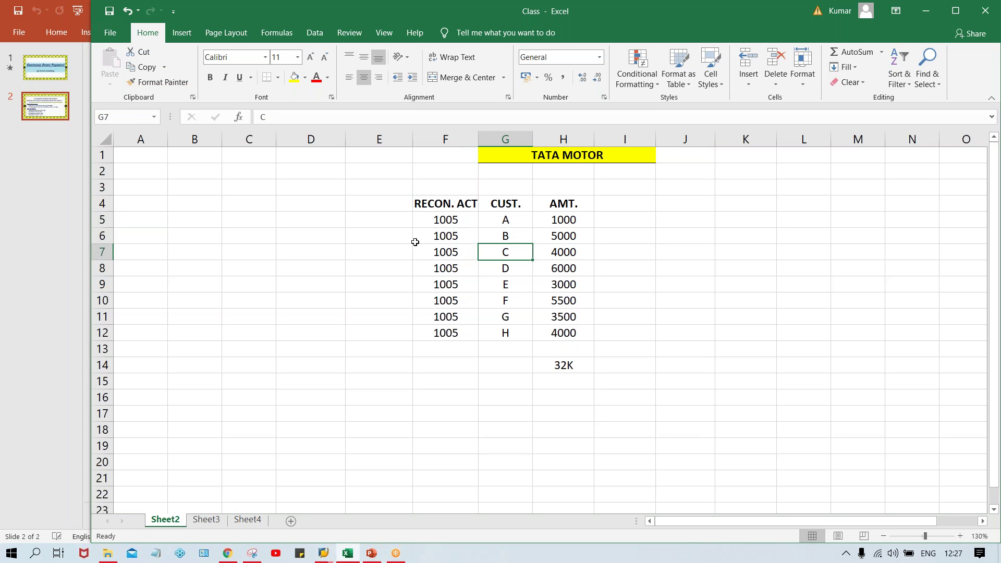
left_click_drag(440, 223, 438, 328)
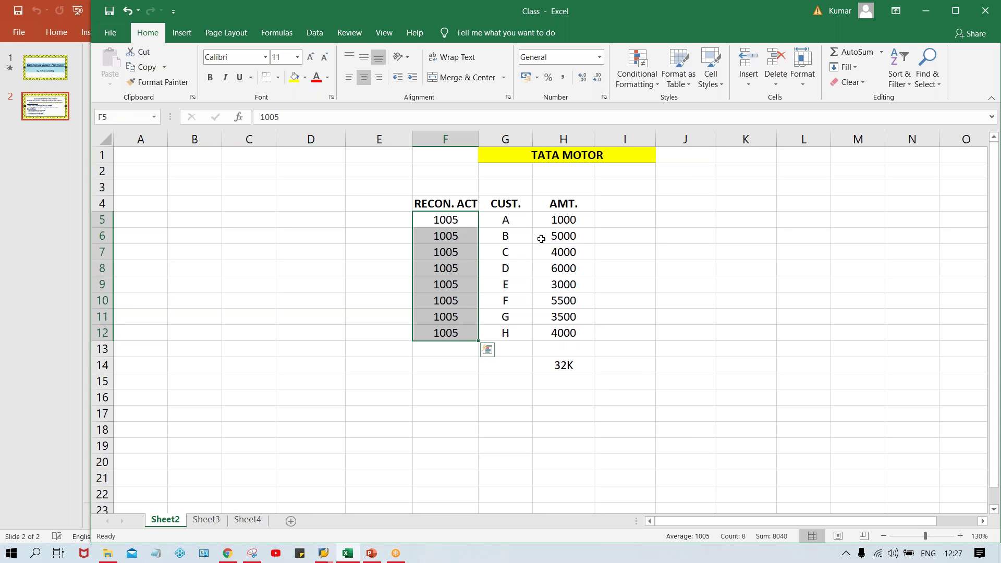
left_click(563, 225)
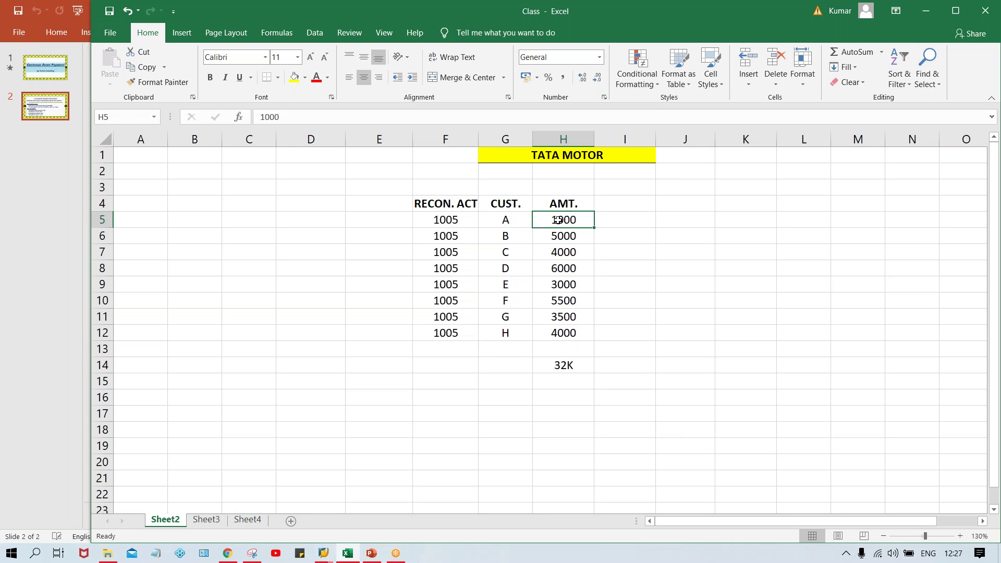
left_click(503, 230)
left_click(514, 217)
left_click(450, 217)
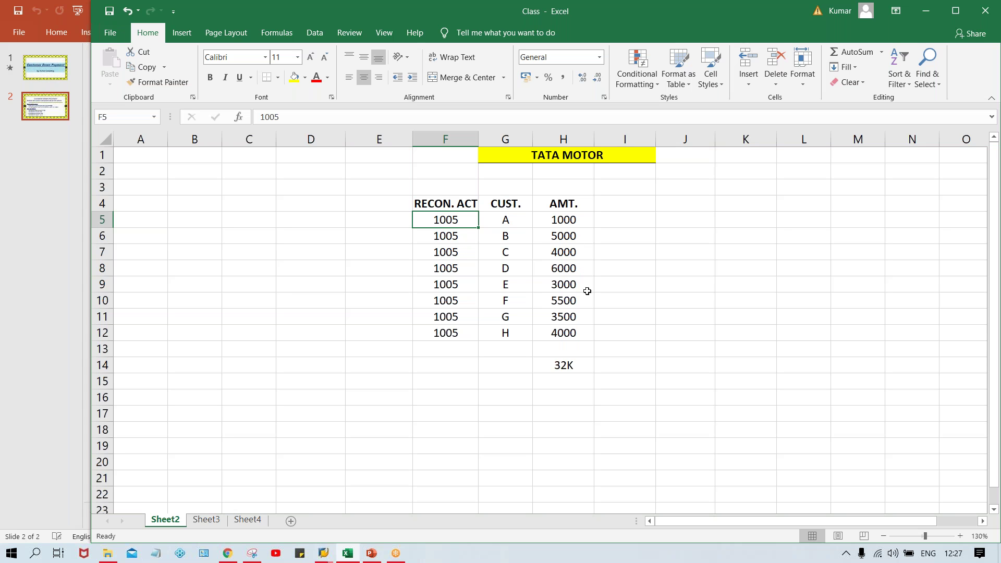
left_click(506, 238)
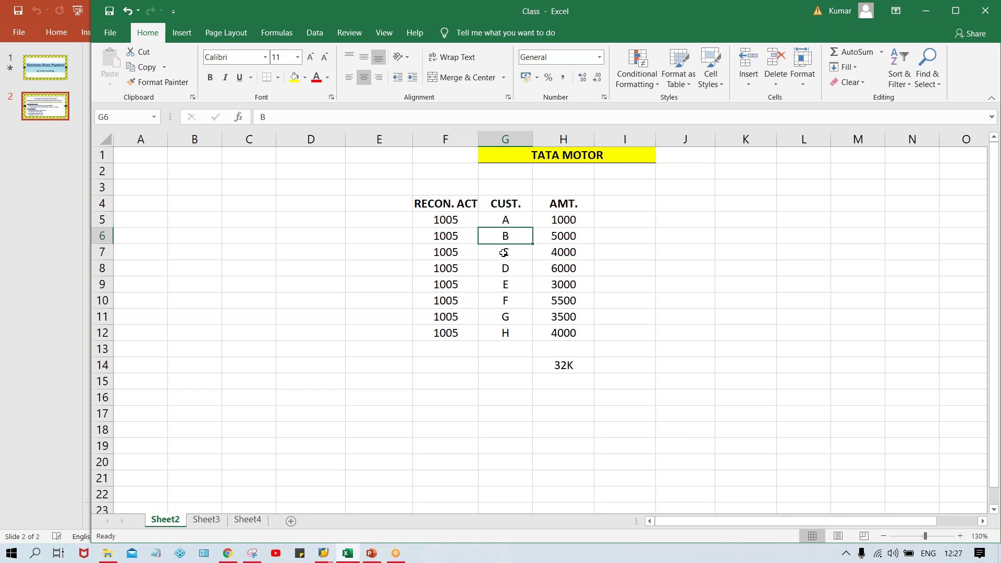
left_click(504, 255)
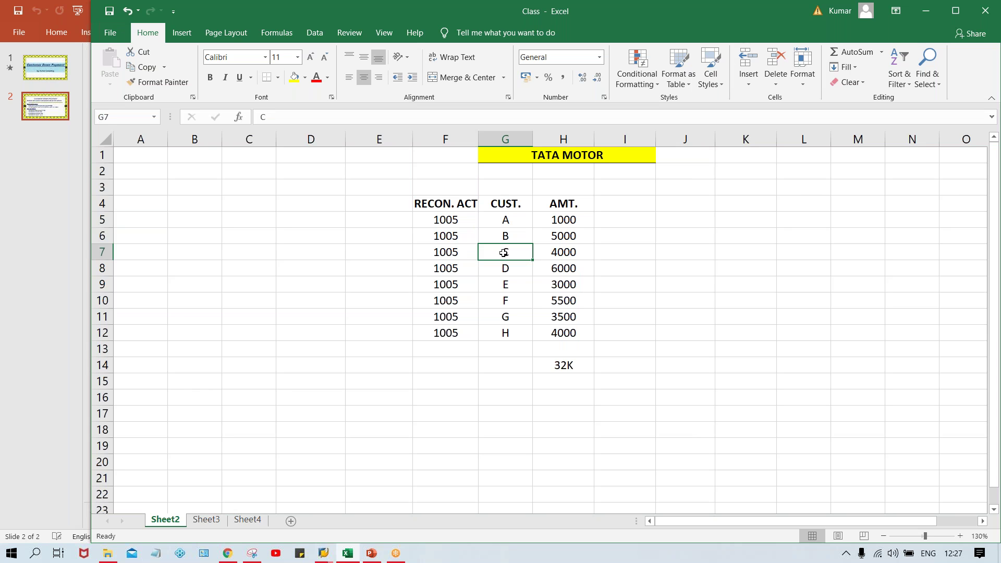
Check the reconciliation accounts in column F against the amounts in H5:H12 and enter 32K in F14
left_click(457, 248)
left_click(450, 271)
left_click(450, 284)
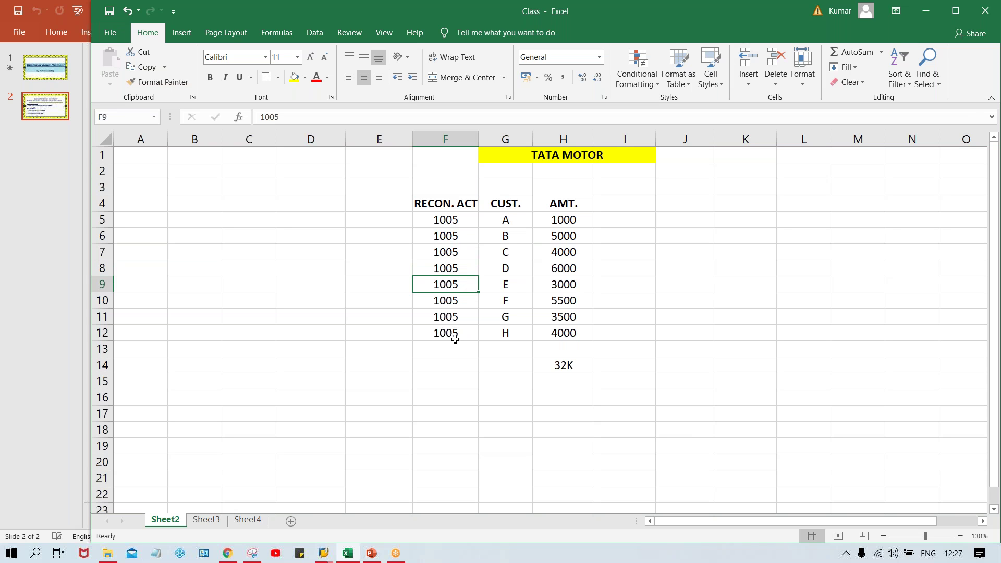
left_click(556, 215)
left_click_drag(555, 215, 571, 332)
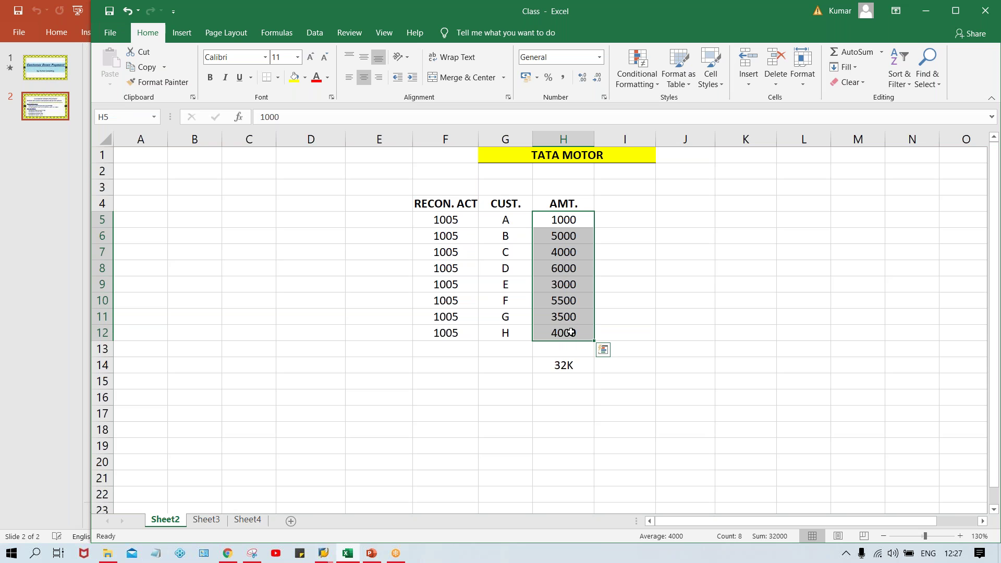
left_click(447, 360)
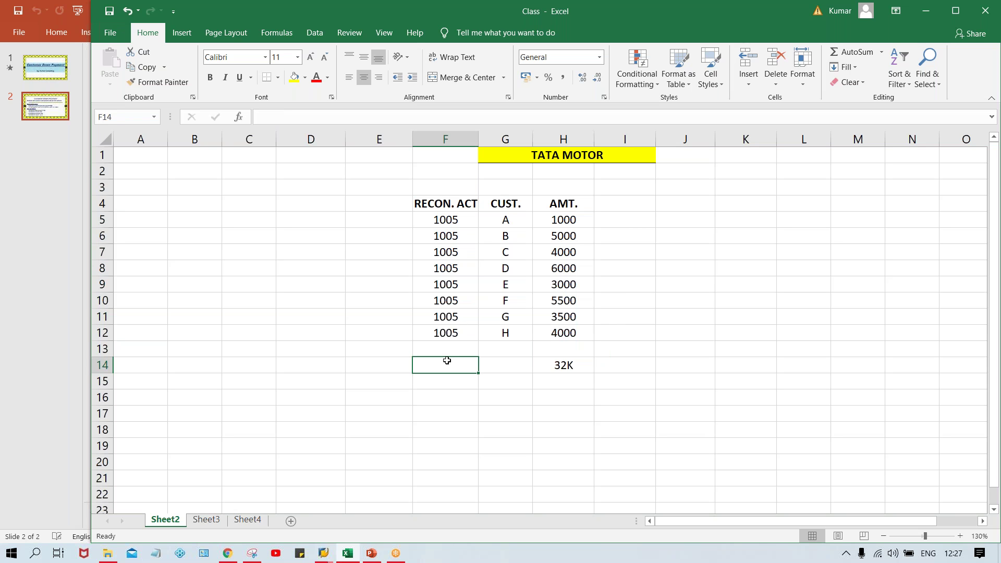
type("32K")
key("Return")
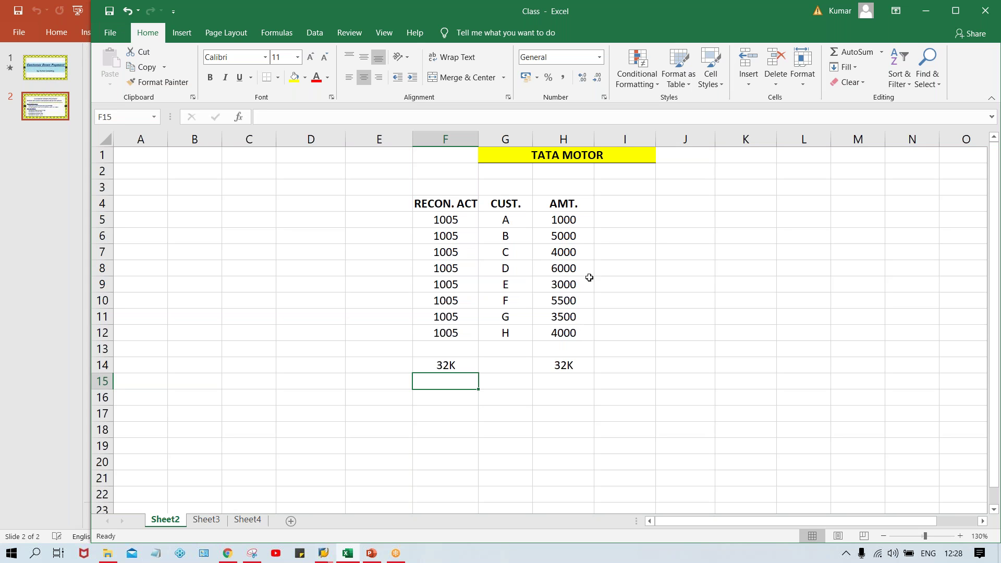
Enter the bold heading DP in I4 and add a bottom border beneath the headings in F4:I4
left_click(623, 202)
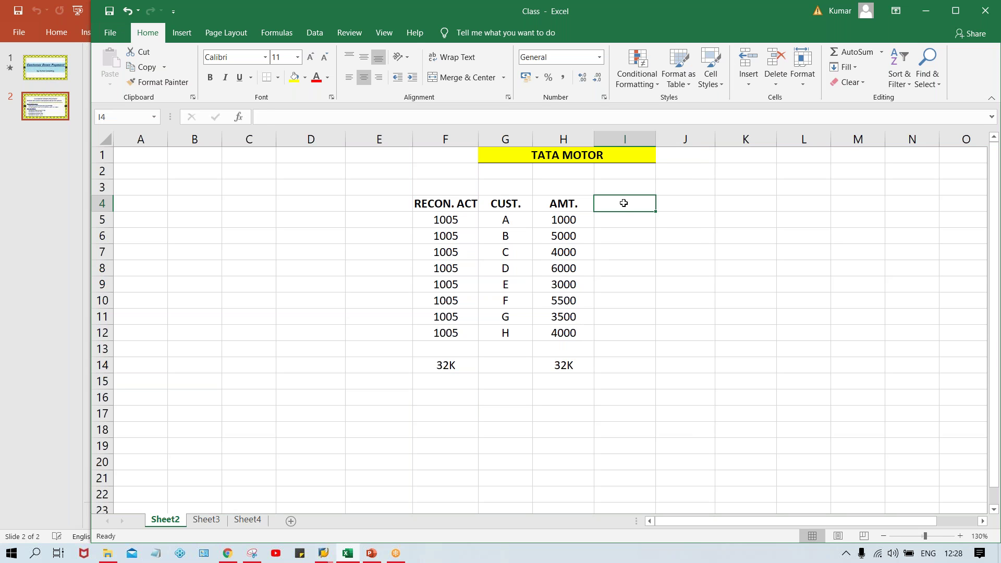
type("DP")
key("Return")
key("Up")
key("ctrl+b")
left_click_drag(444, 204, 626, 205)
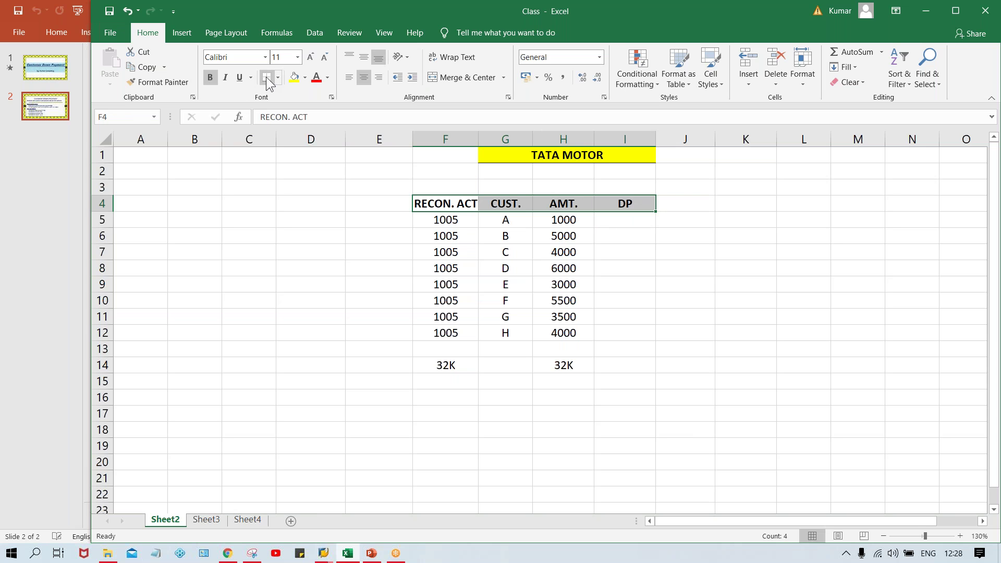
Enter the DP amounts 2000 in I6, 2500 in I8, 1500 in I9, 2000 in I10 and 1000 in I12
left_click(615, 238)
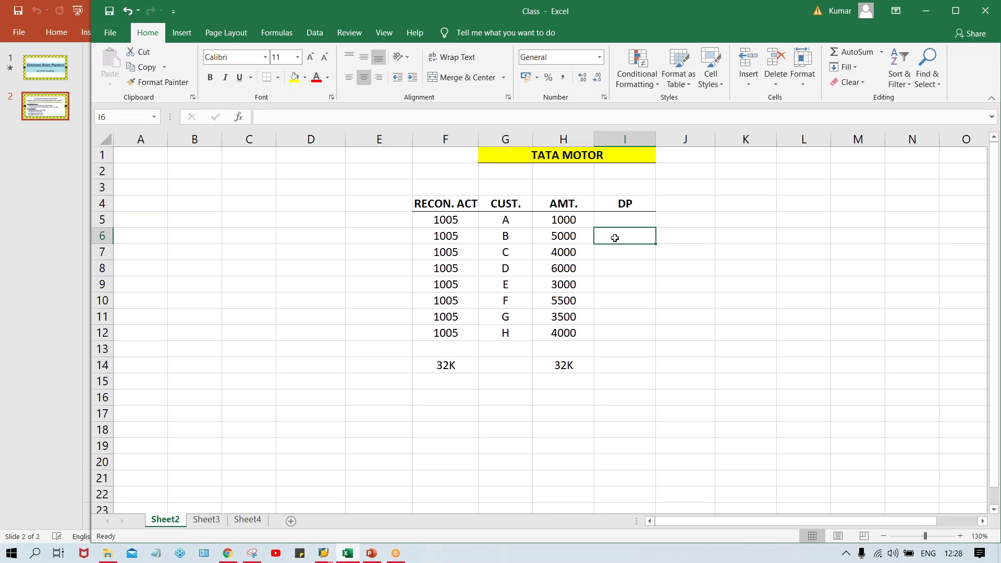
type("2000")
key("Return")
key("Return")
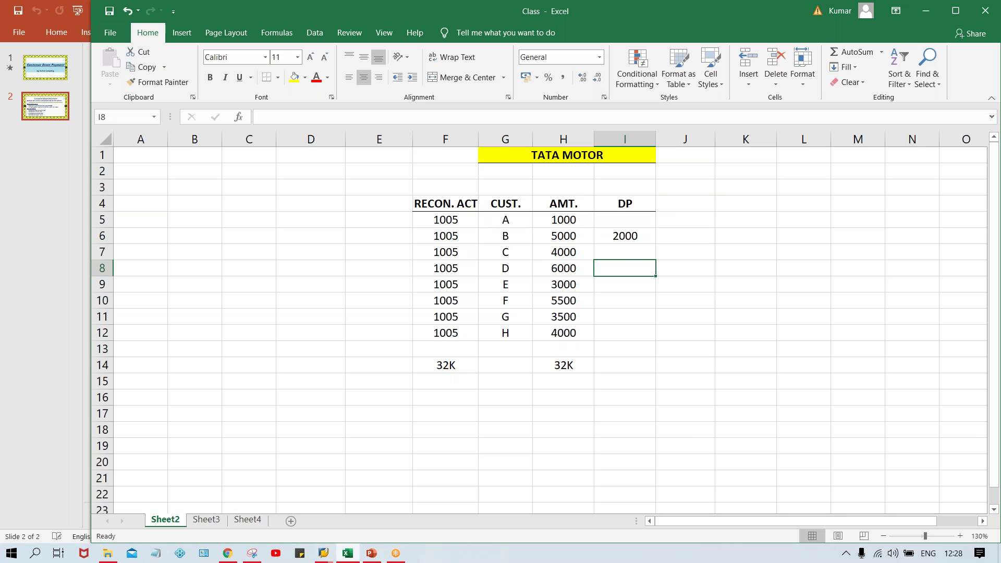
type("2500")
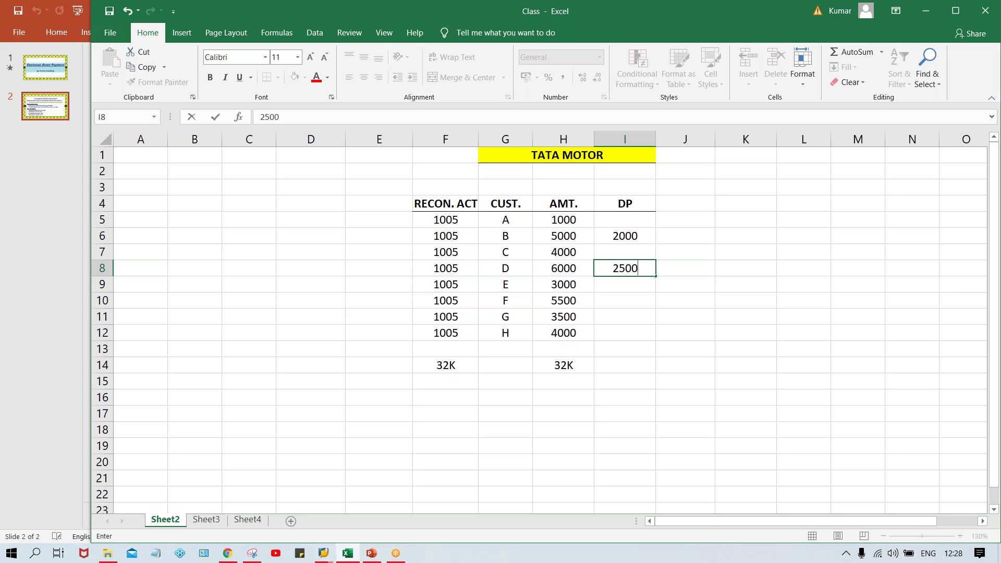
key("Return")
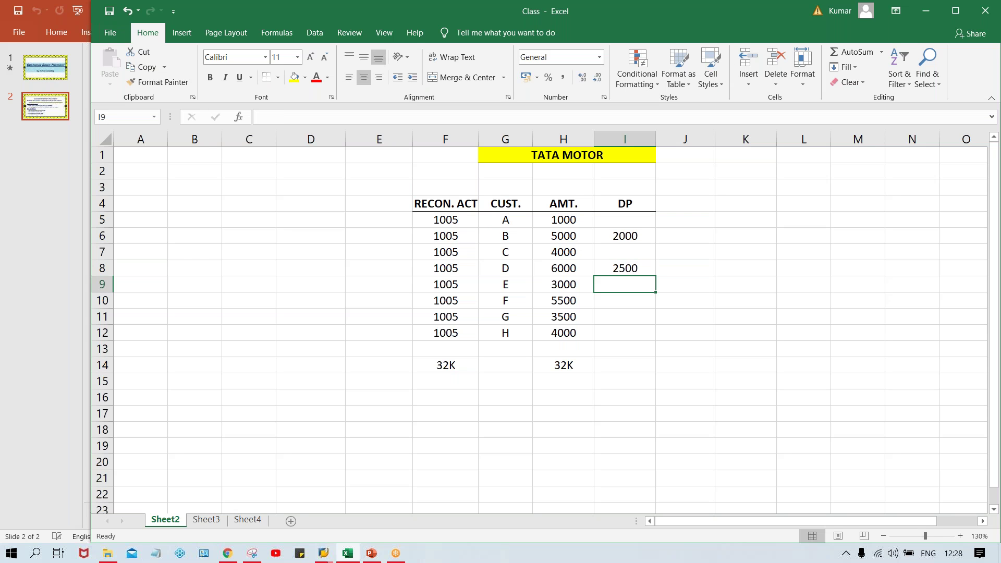
type("1500")
key("Return")
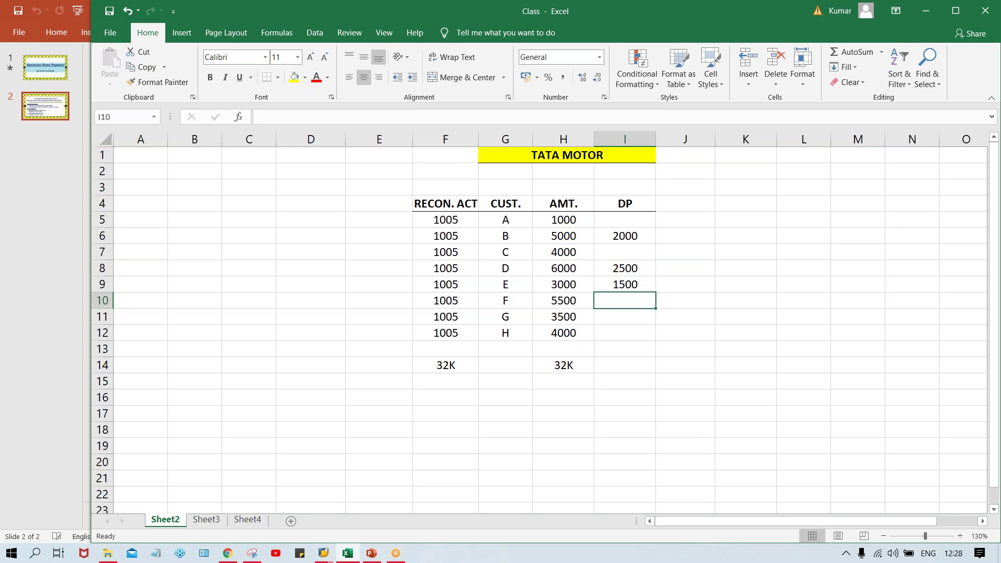
type("2000")
key("Return")
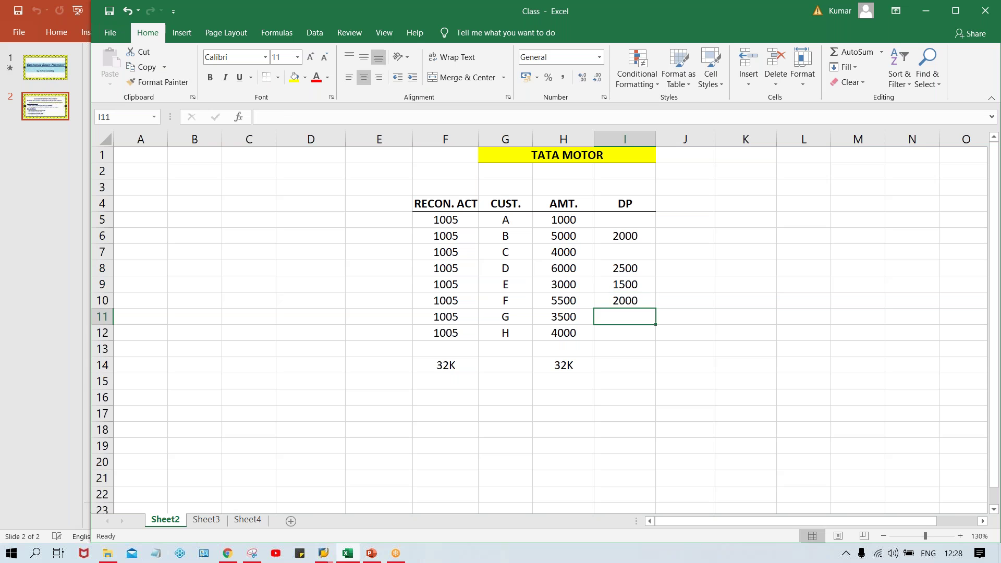
key("Return")
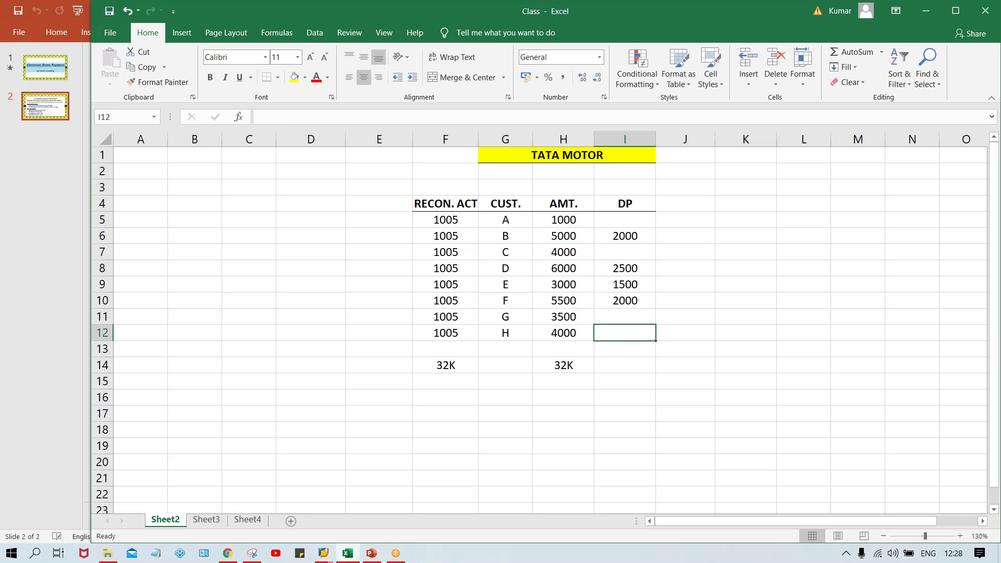
type("1000")
key("Return")
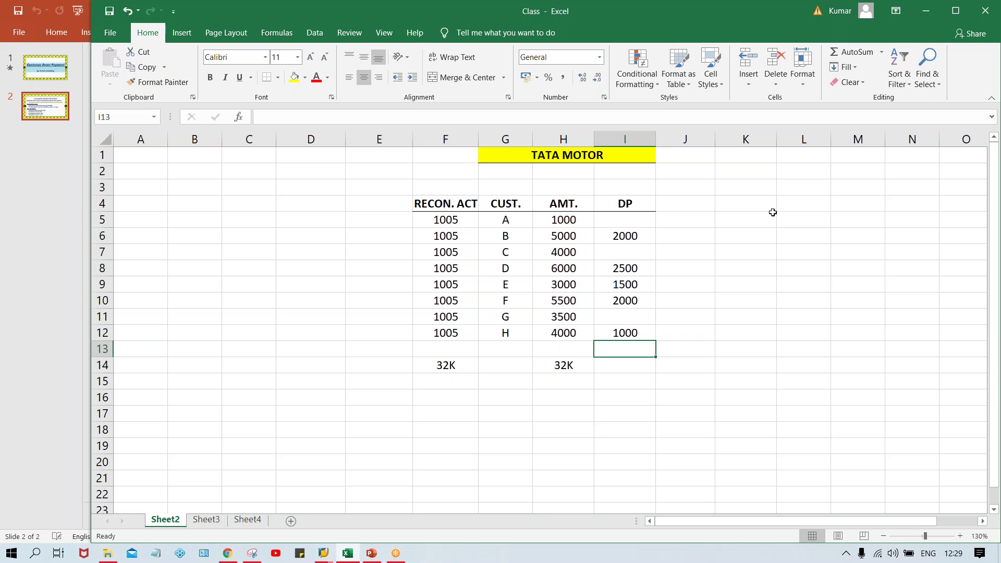
Review the customers' DP entries and check the sum of I5:I12
left_click(708, 205)
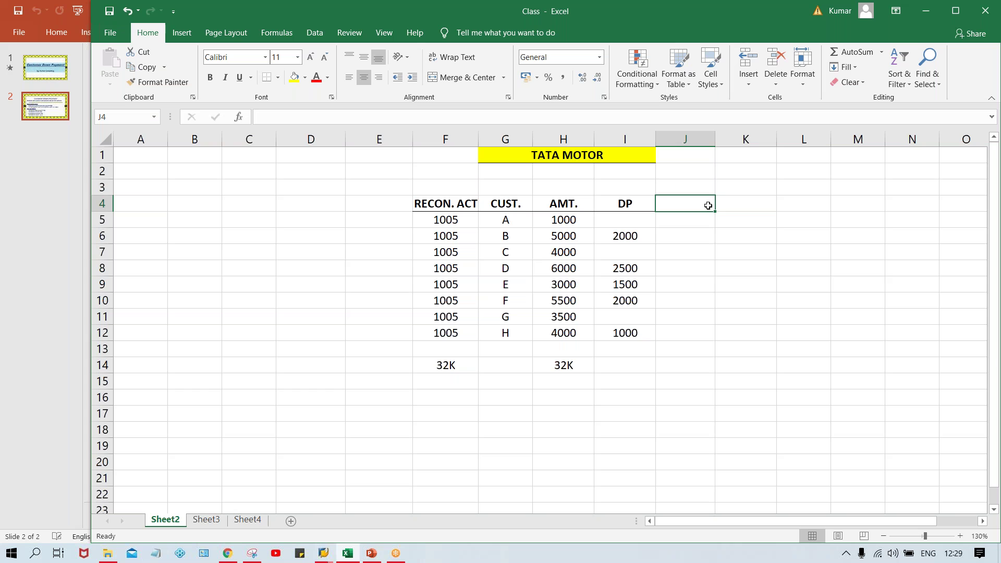
left_click(686, 168)
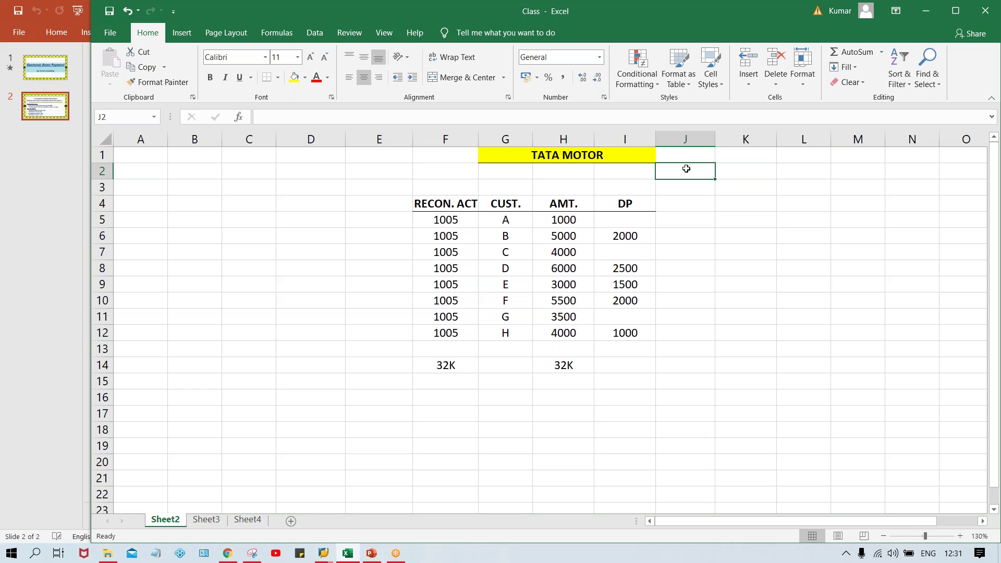
left_click(630, 273)
left_click(638, 302)
left_click(636, 221)
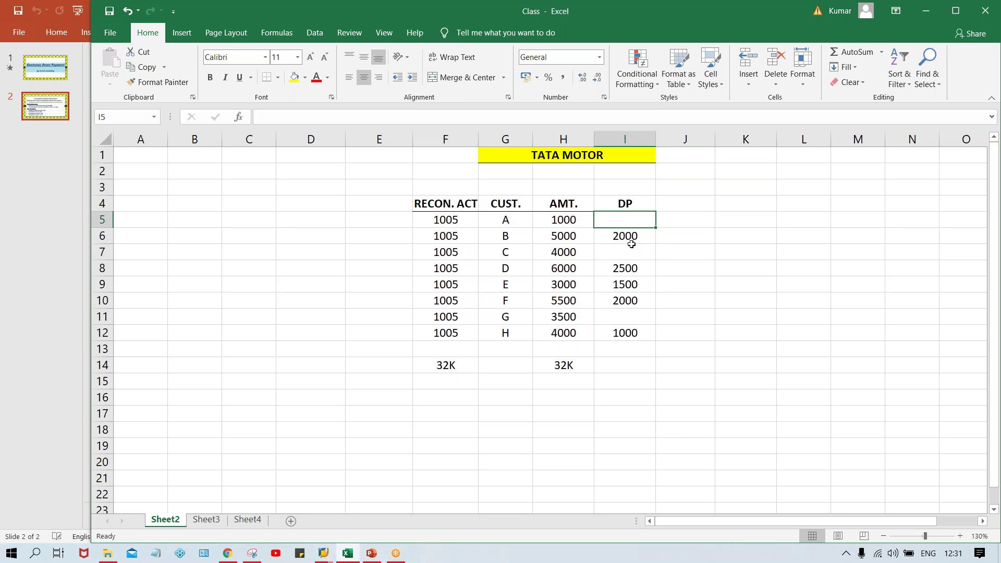
left_click_drag(632, 218, 637, 344)
left_click_drag(636, 333, 636, 332)
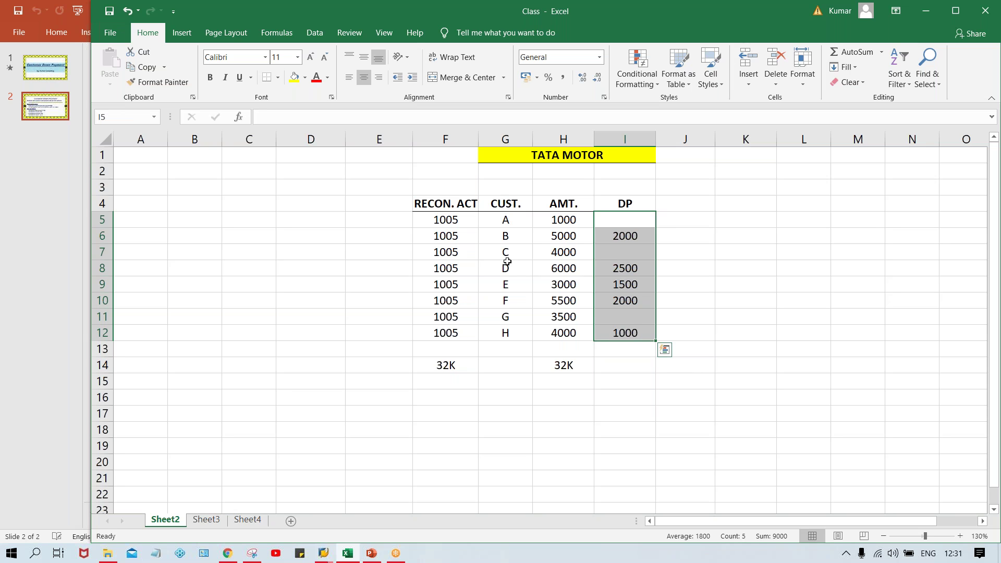
Enter the bold heading DP RECON. with a bottom border in E4 and fill 2005 down E5:E12
left_click(371, 200)
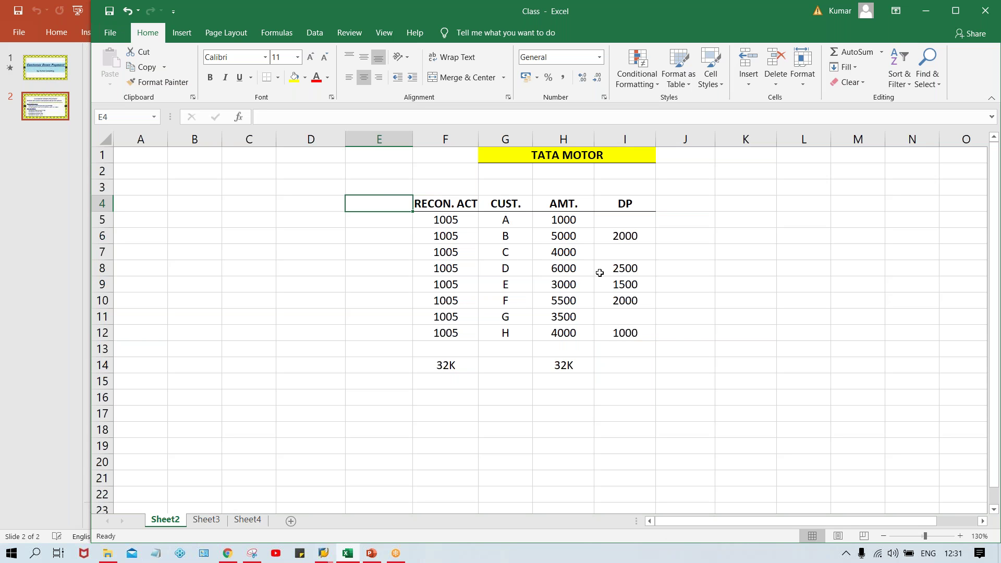
type("DP")
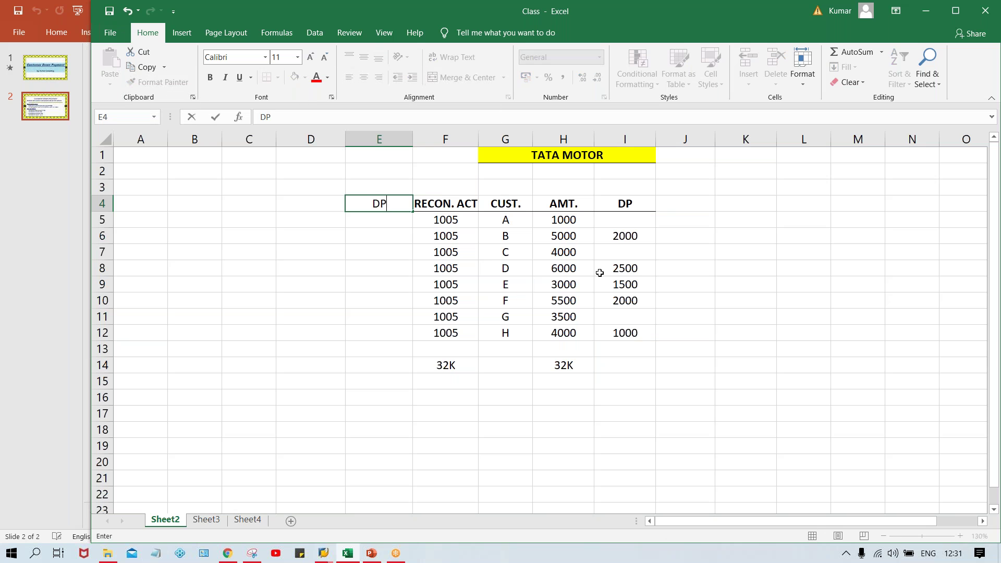
type(" RECON.")
key("Return")
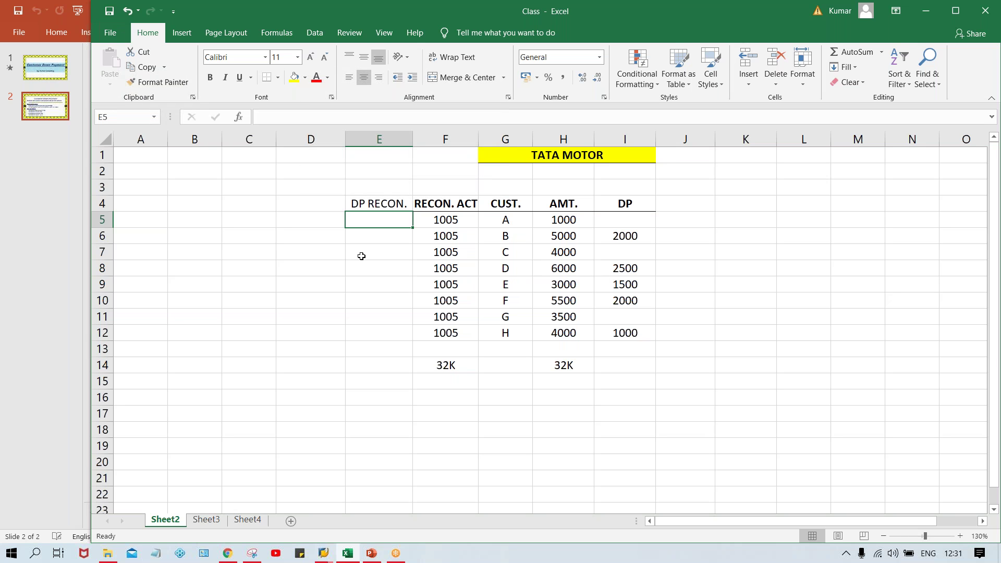
type("2005")
key("Return")
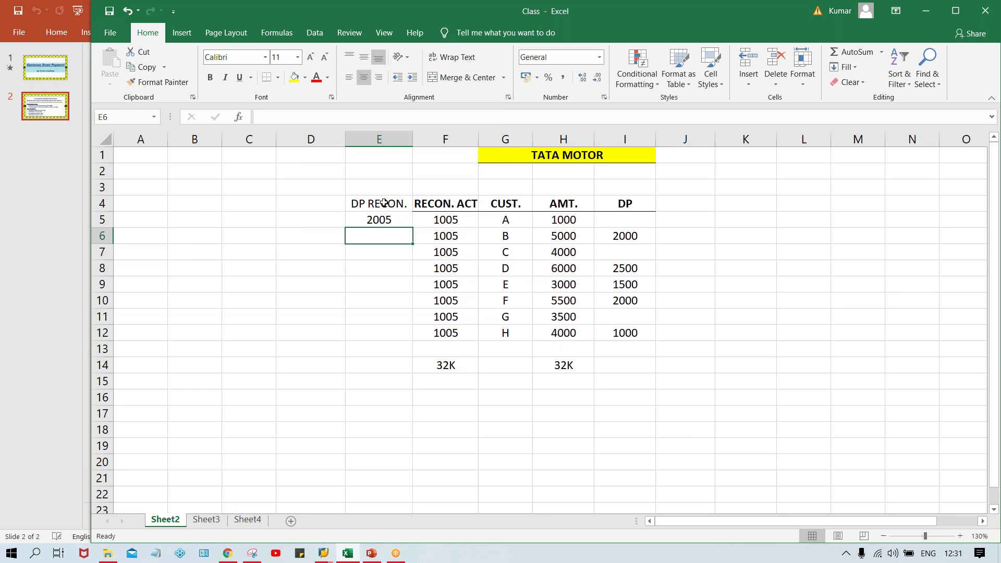
left_click(384, 202)
key("ctrl+b")
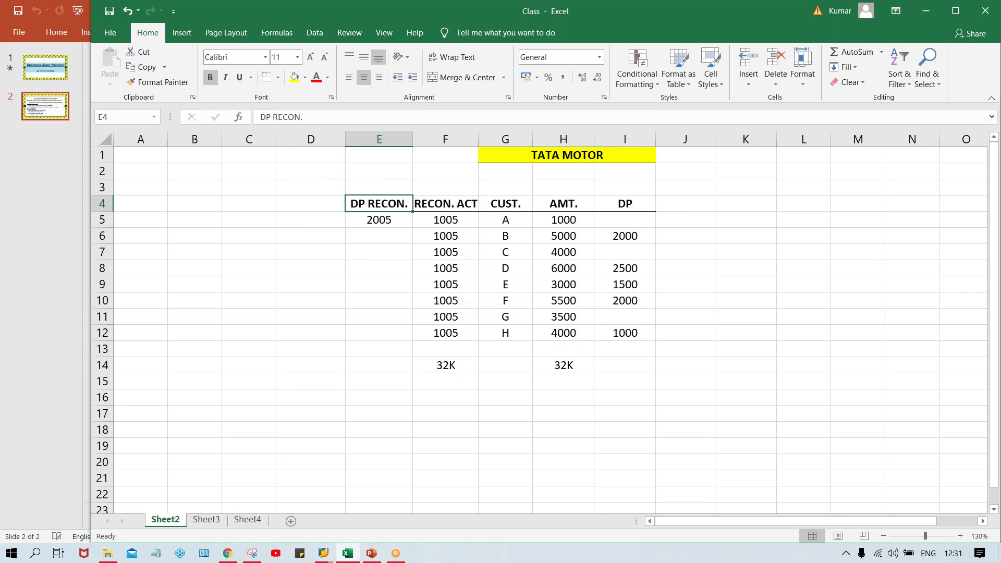
left_click_drag(368, 220, 372, 330)
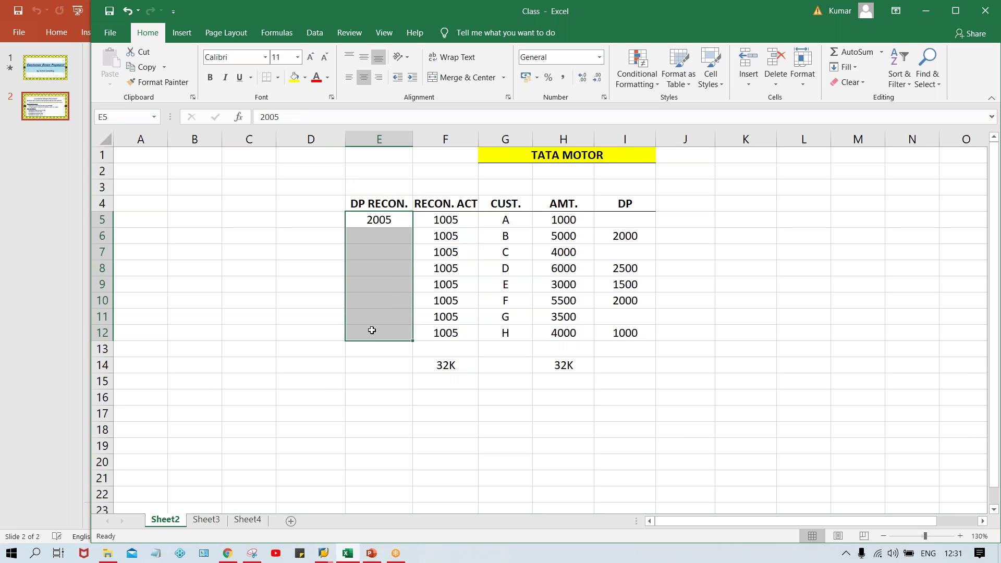
key("ctrl+d")
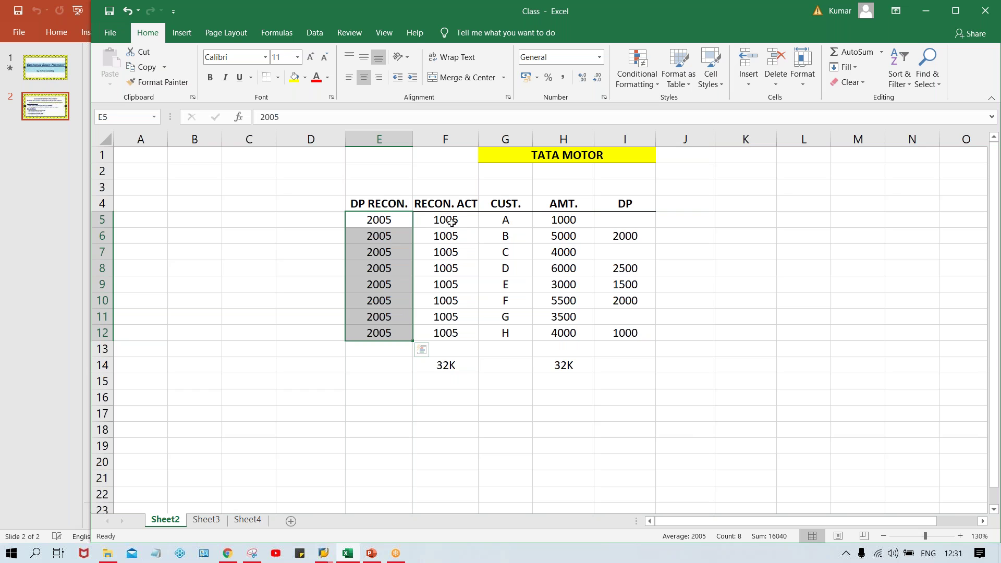
Examine how the customer amounts in column H relate to RECON. ACT in column F, and the DP amounts in column I to DP RECON. in column E
left_click(428, 220)
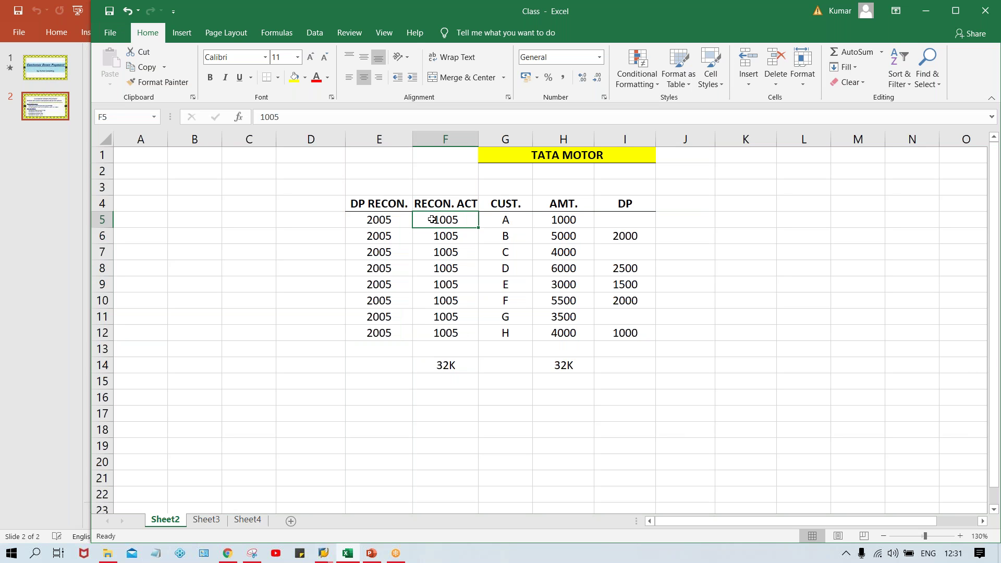
left_click(573, 222)
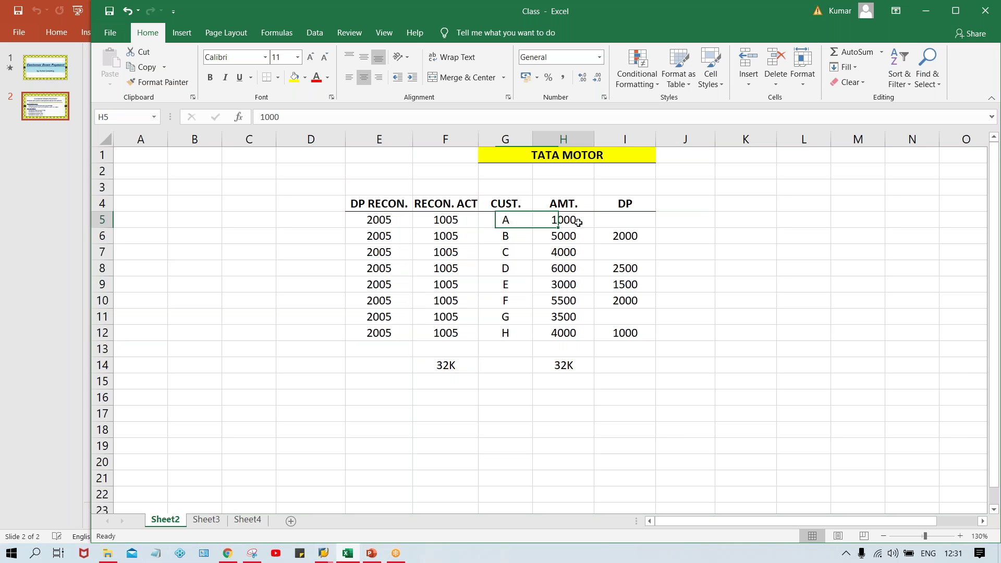
left_click(449, 218)
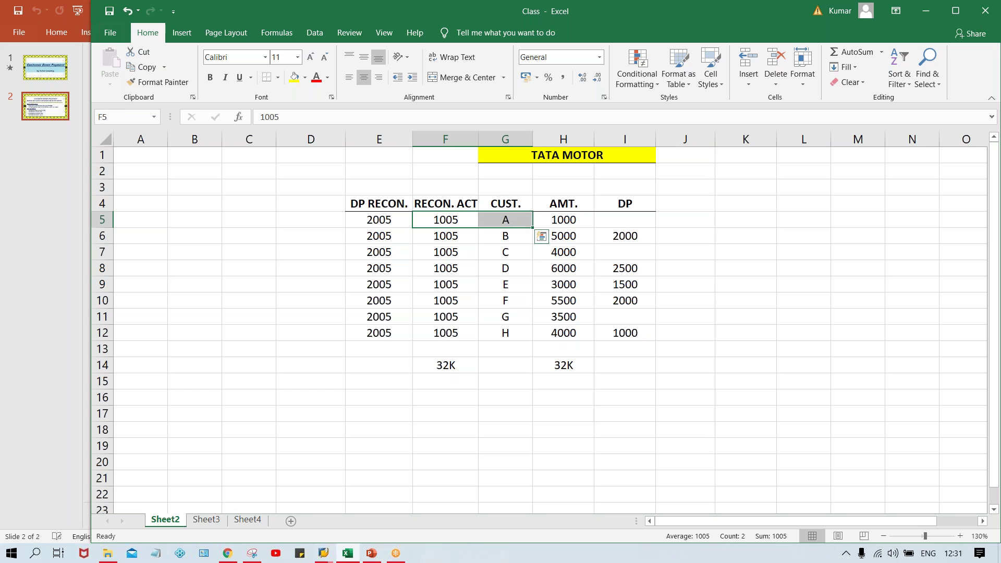
left_click_drag(436, 235, 510, 255)
left_click(359, 226)
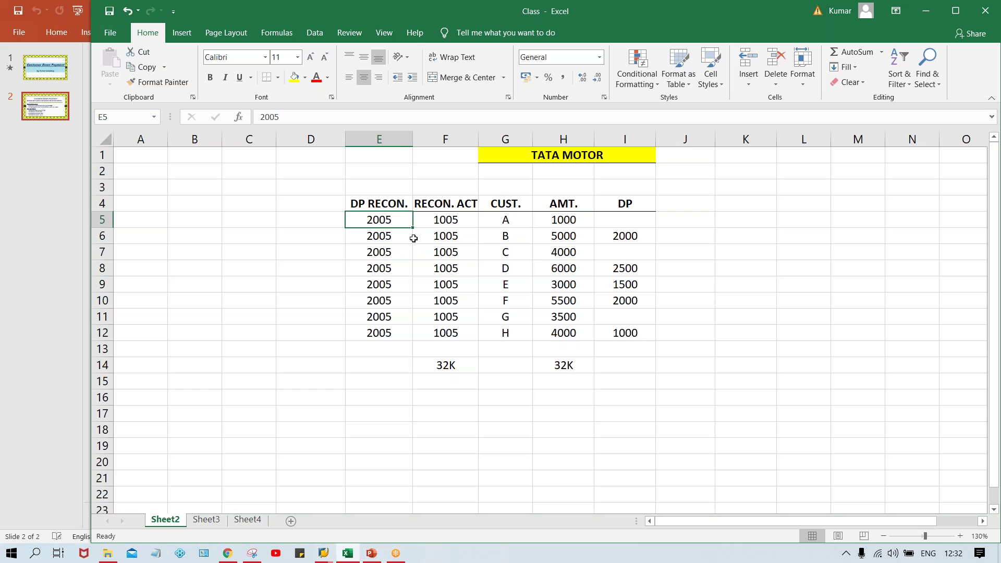
key("Right")
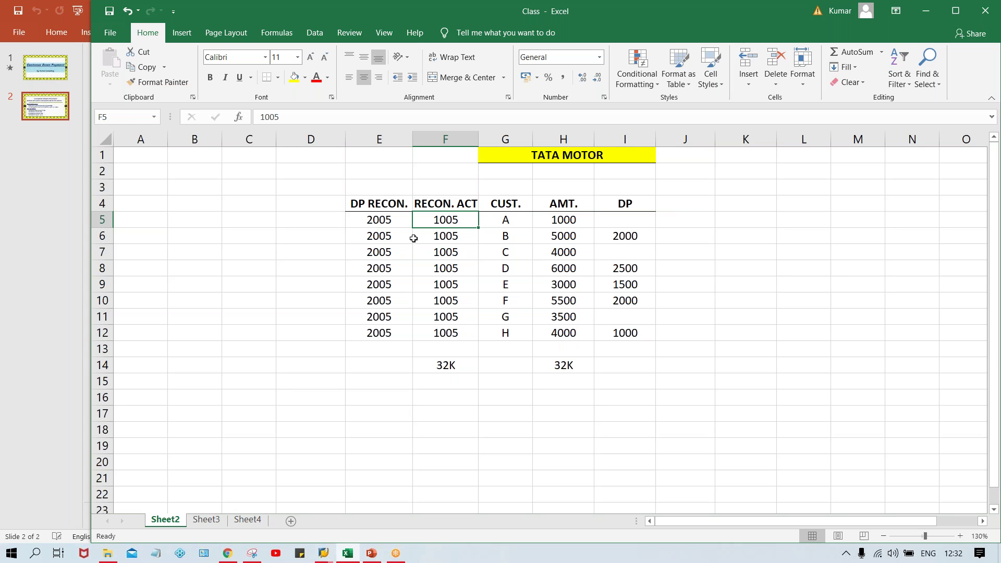
left_click_drag(607, 223, 607, 335)
left_click_drag(564, 232, 561, 319)
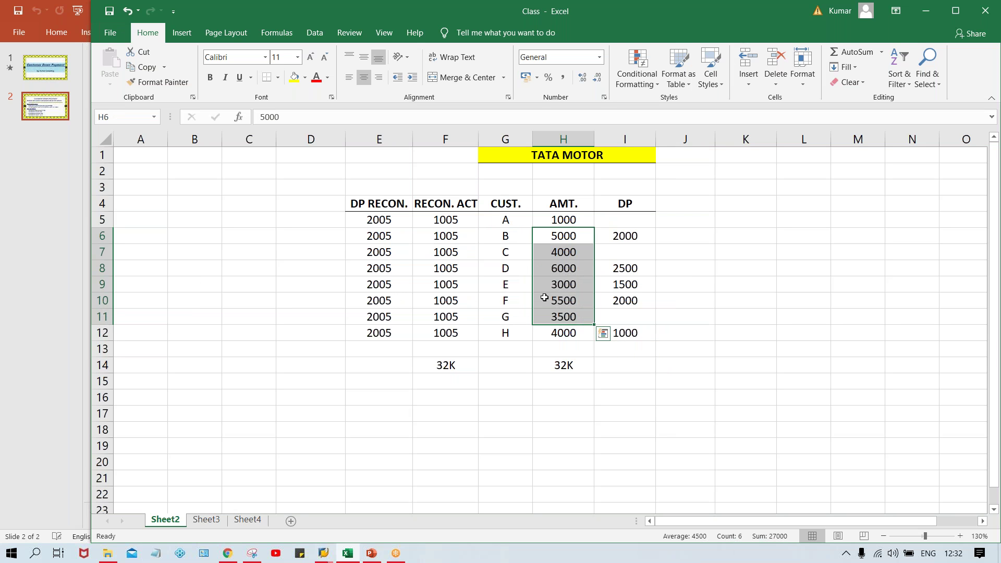
left_click_drag(451, 221, 451, 334)
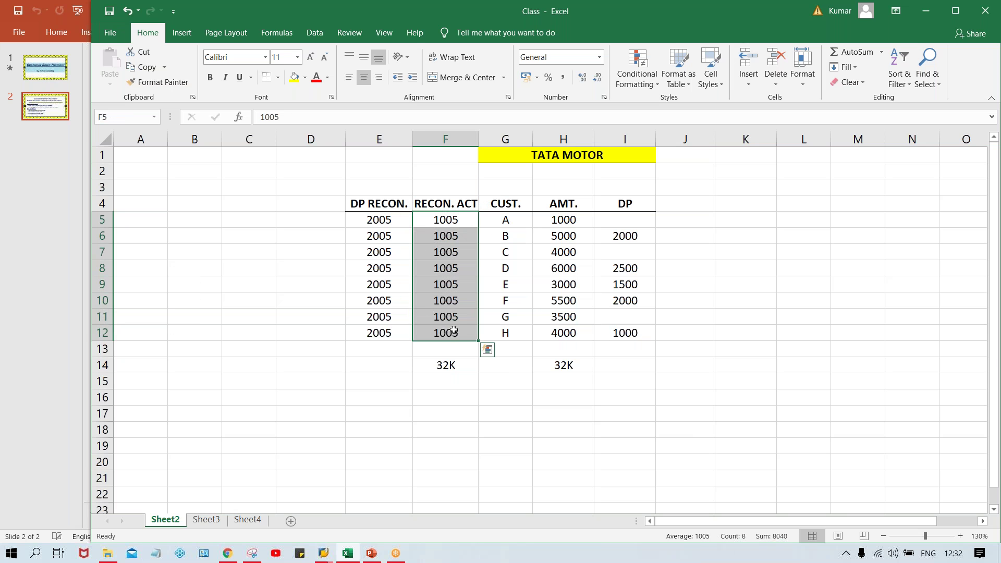
left_click_drag(608, 230, 623, 351)
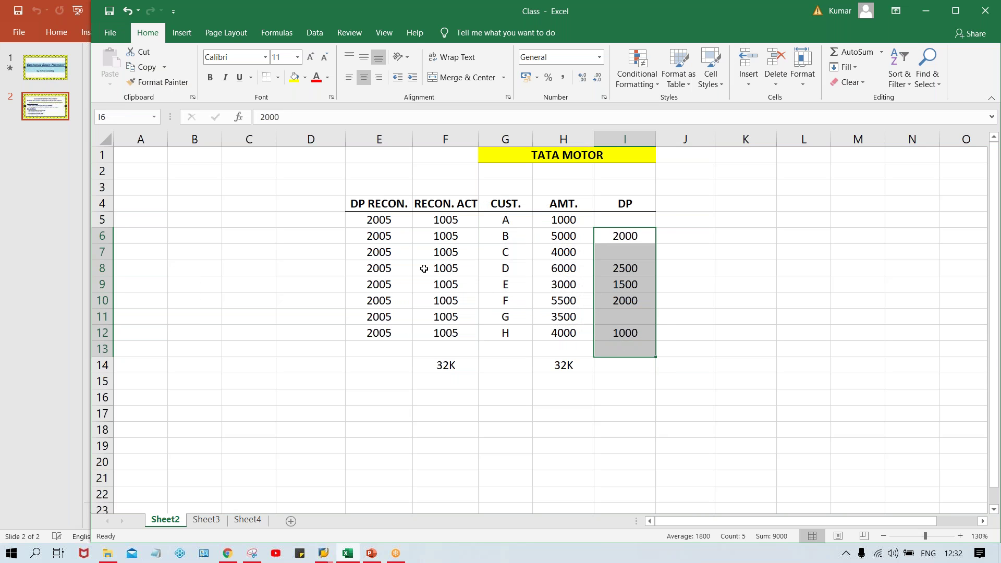
left_click_drag(387, 232, 383, 333)
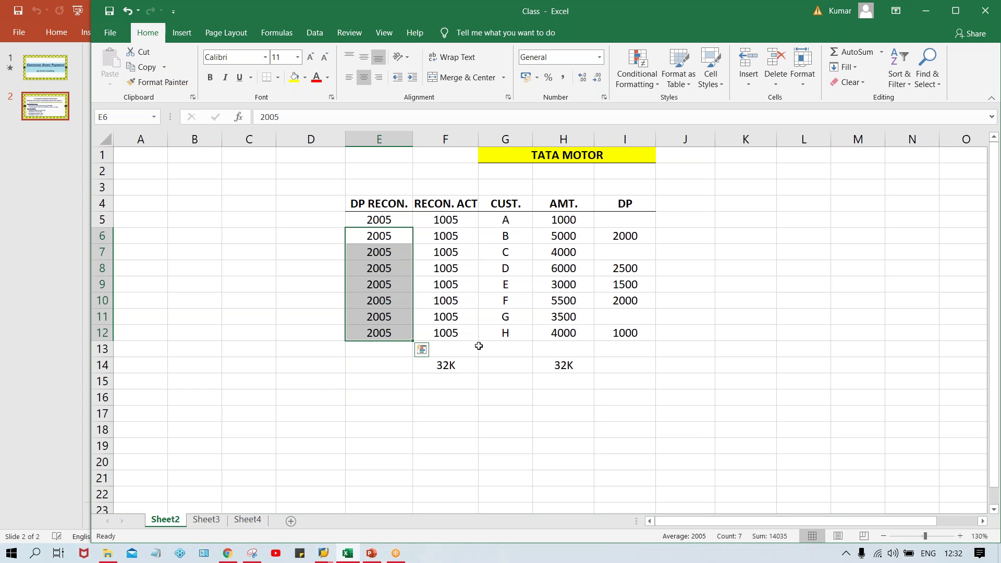
left_click_drag(640, 226, 632, 354)
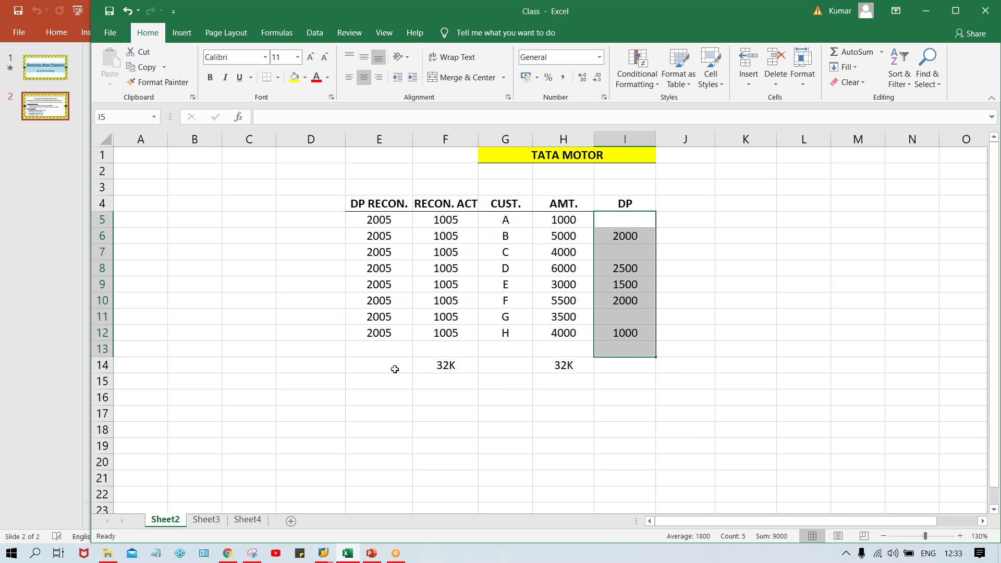
Enter the total 9K in I14 below the DP amounts and in E14 below DP RECON
left_click(637, 364)
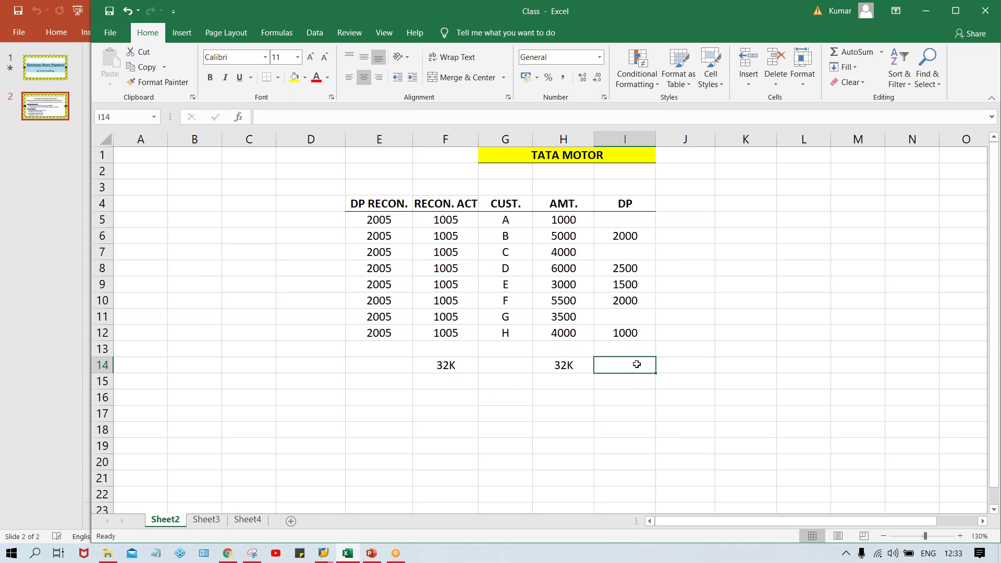
type("9K")
key("Return")
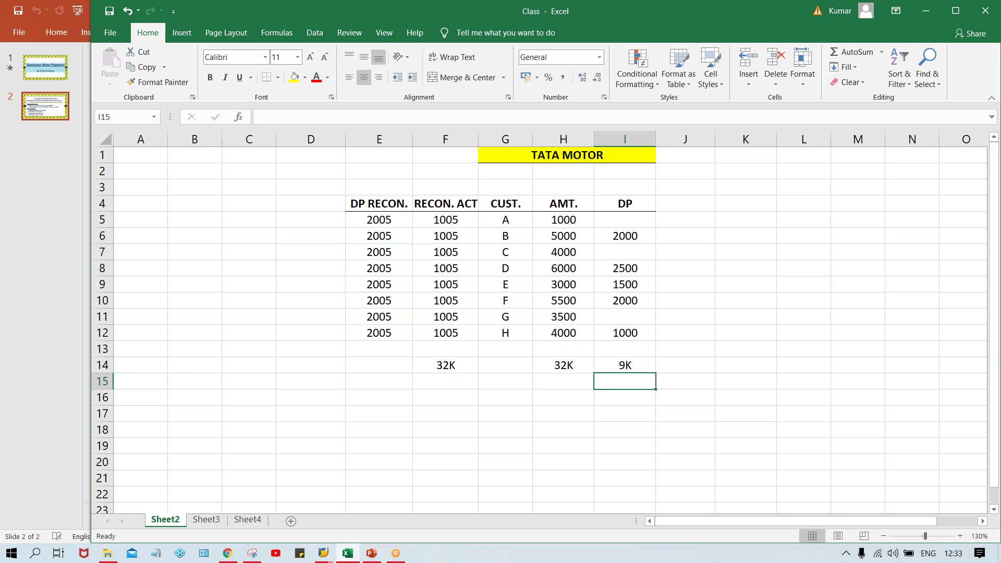
left_click(383, 367)
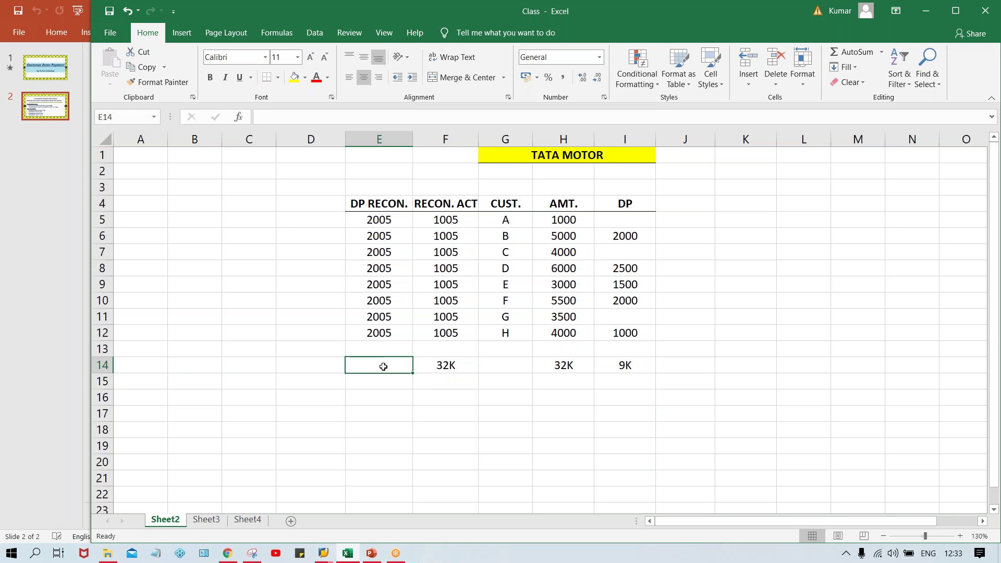
type("9K")
key("Return")
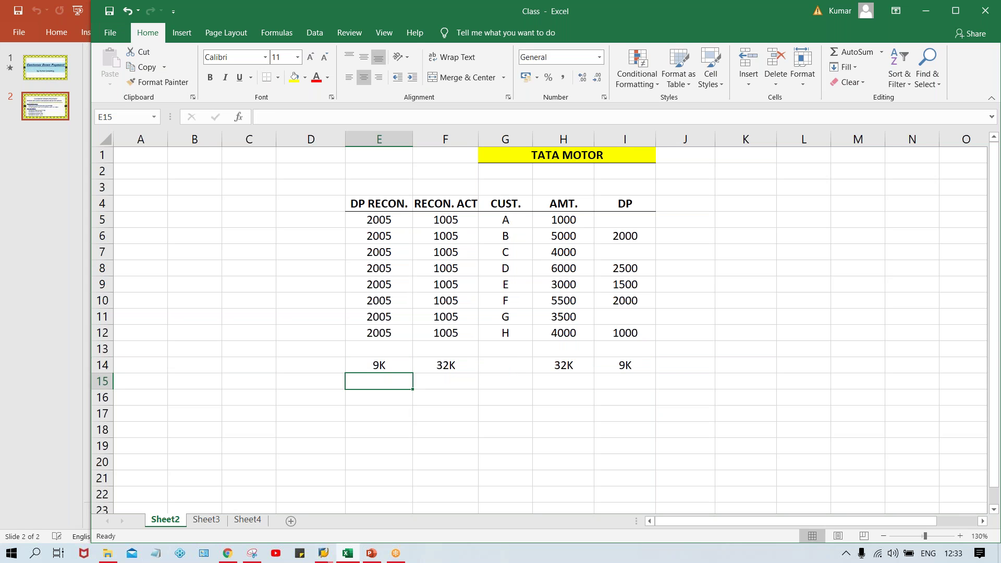
Compare the row 14 totals for DP RECON. and RECON. ACT with the customer rows they summarise
left_click(373, 363)
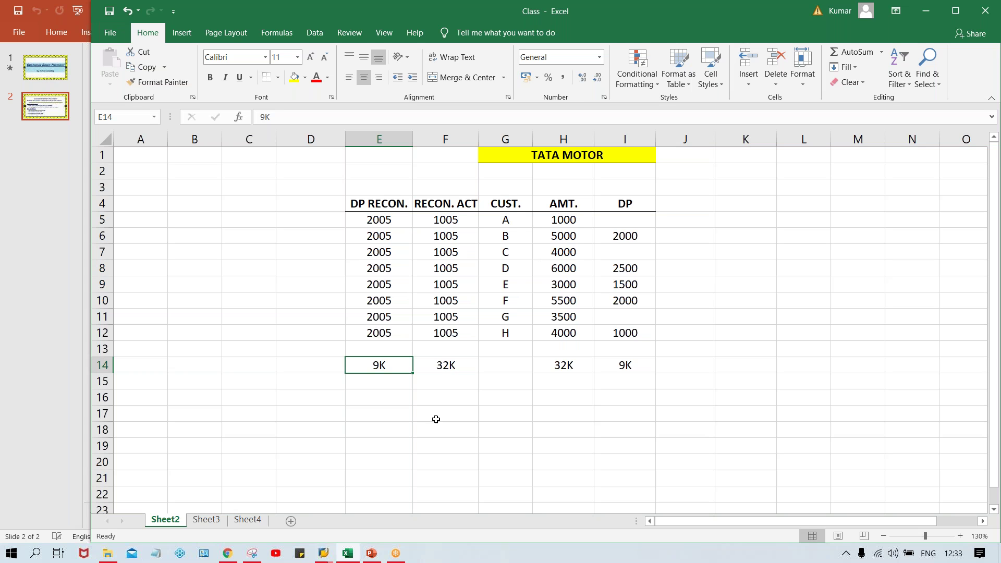
left_click(451, 368)
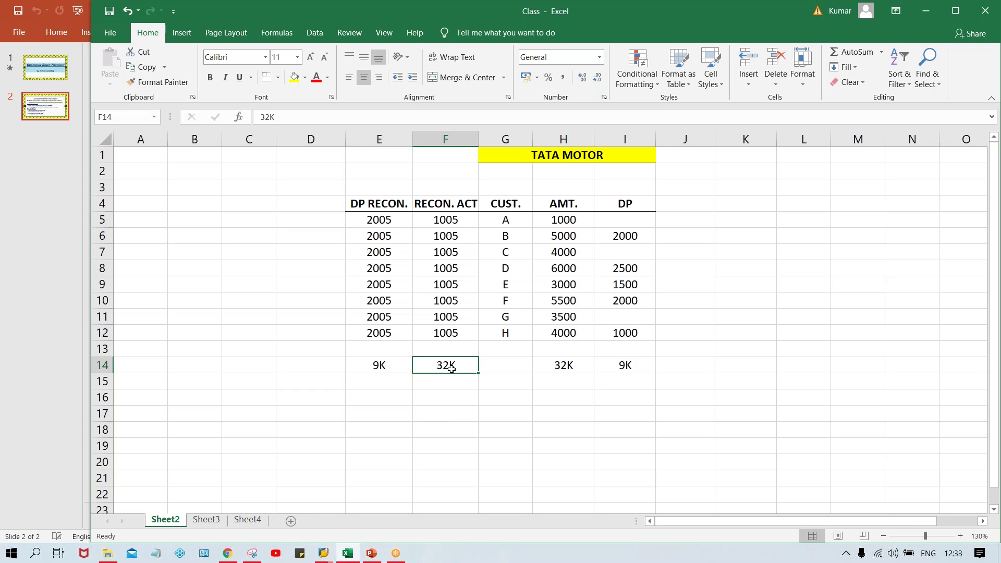
left_click(380, 365)
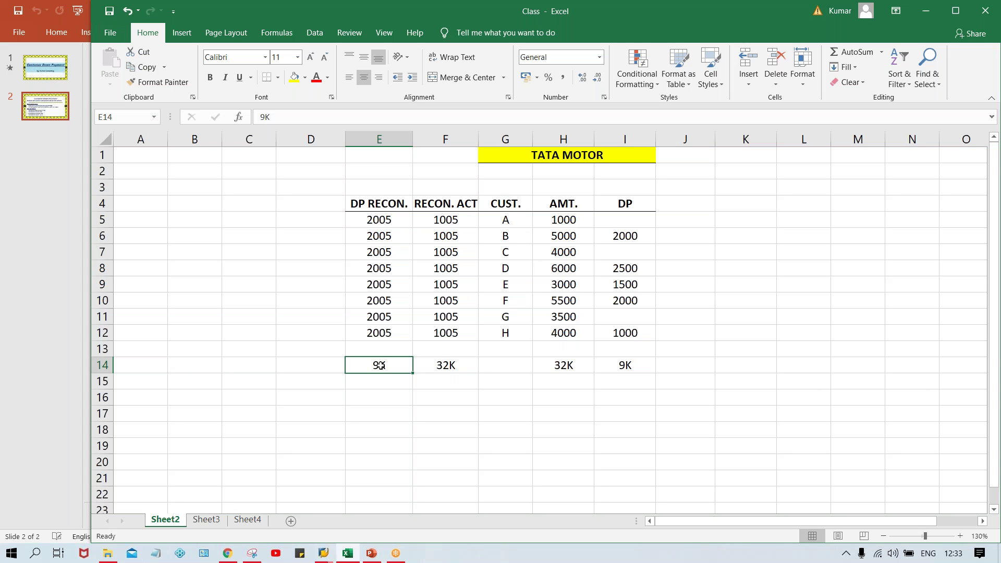
left_click(433, 329)
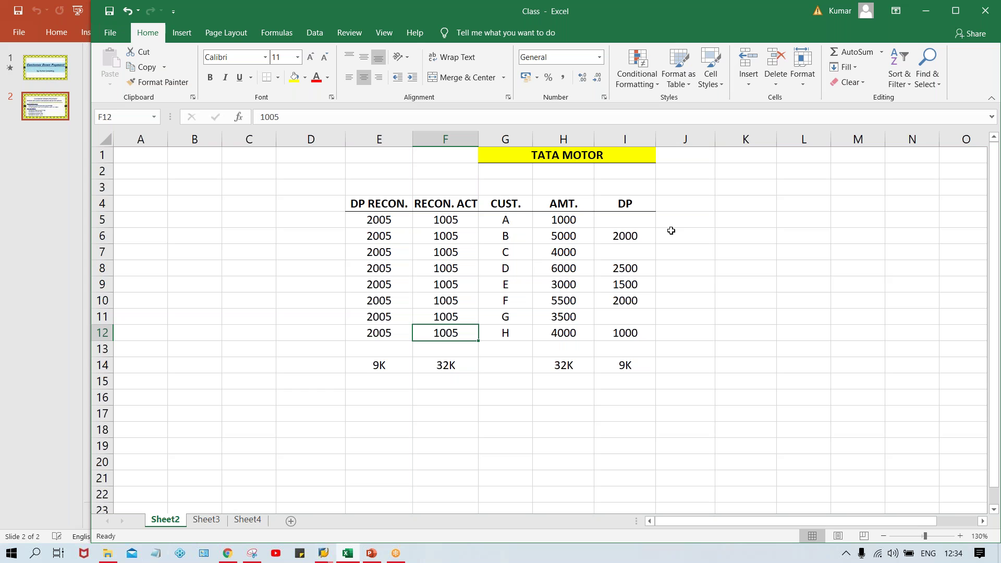
left_click(525, 271)
left_click(524, 286)
left_click(514, 245)
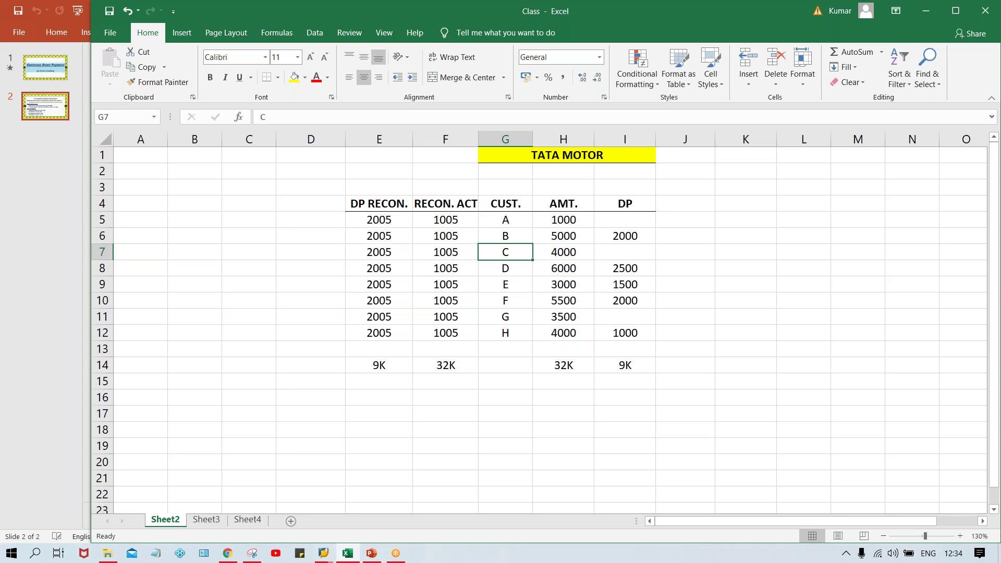
key("Left")
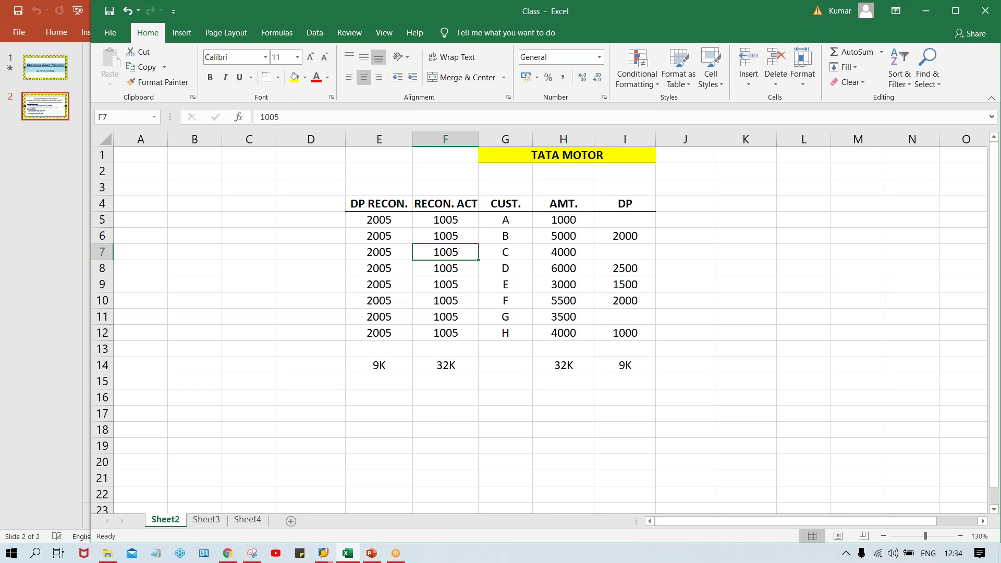
left_click(441, 365)
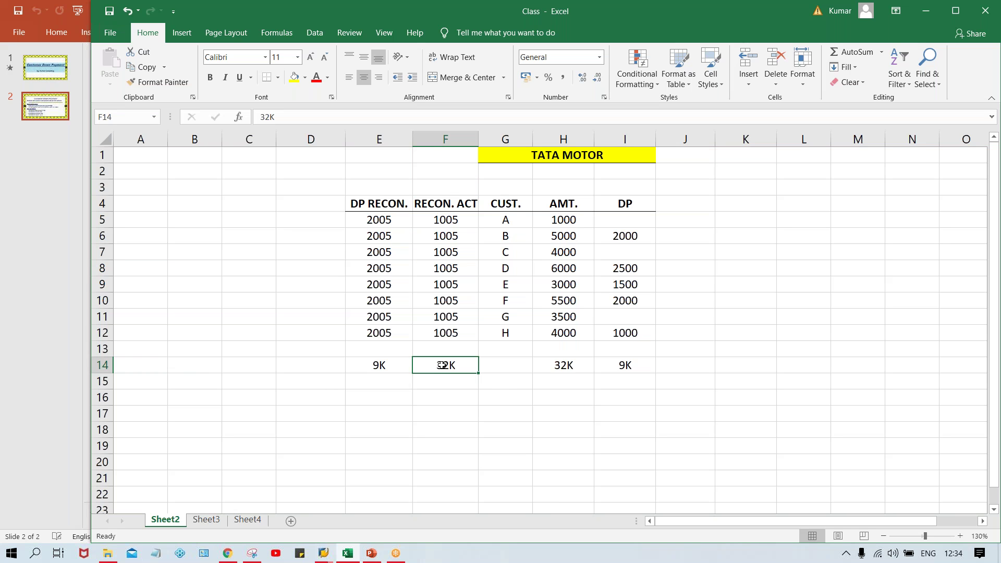
left_click(387, 367)
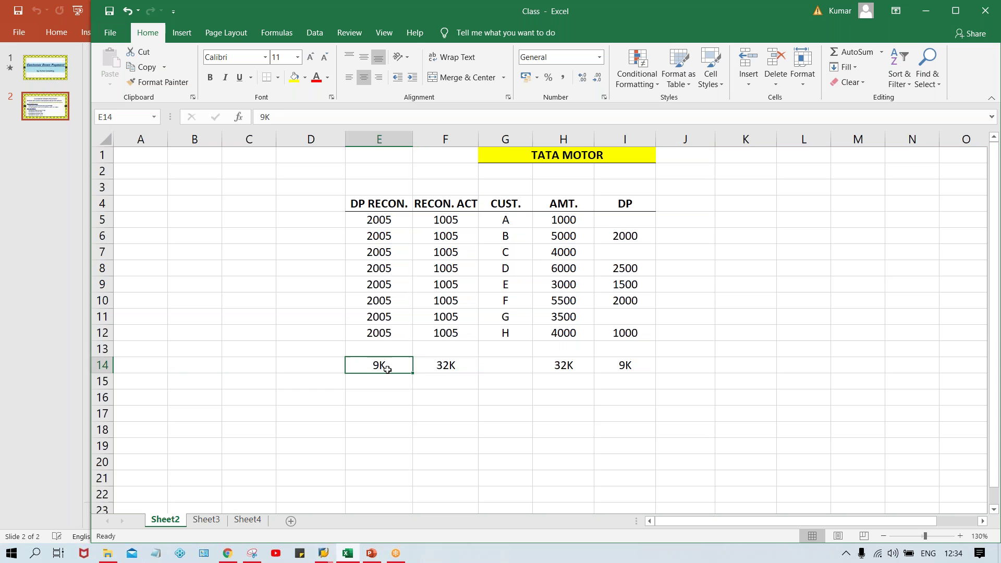
left_click(451, 365)
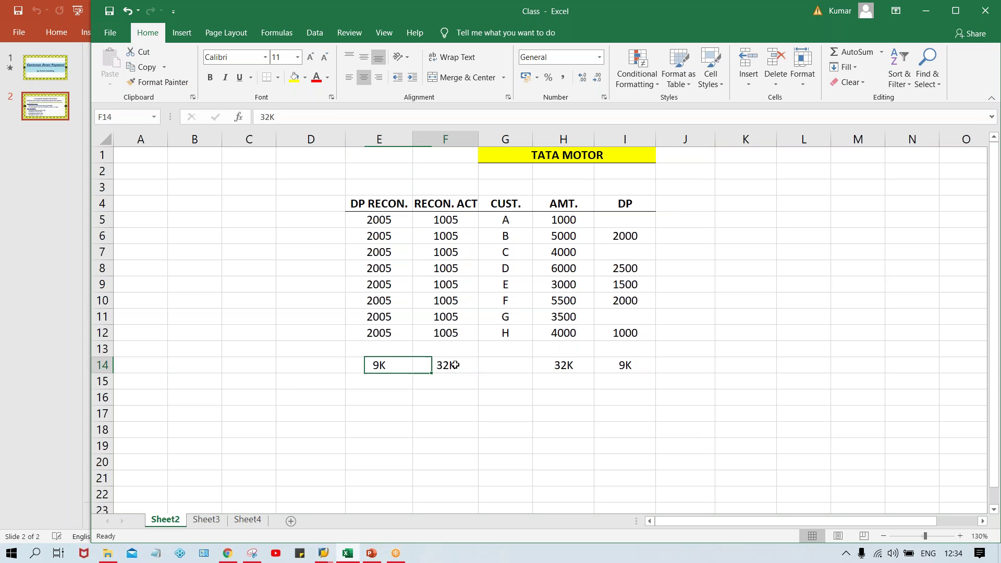
left_click(395, 365)
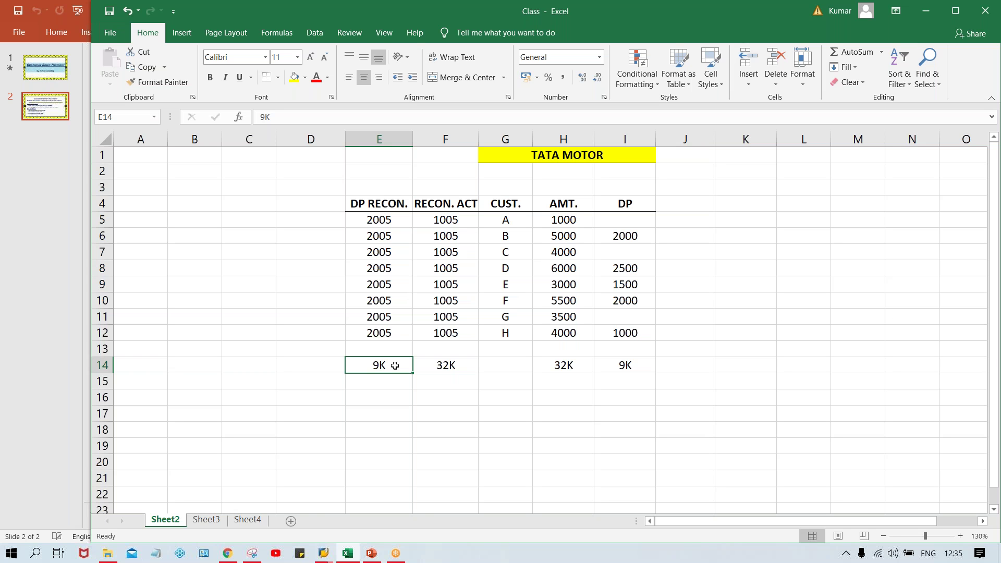
Switch from the down payment slide in PowerPoint to an open SAP Easy Access session and try to open transaction FS00
left_click(374, 557)
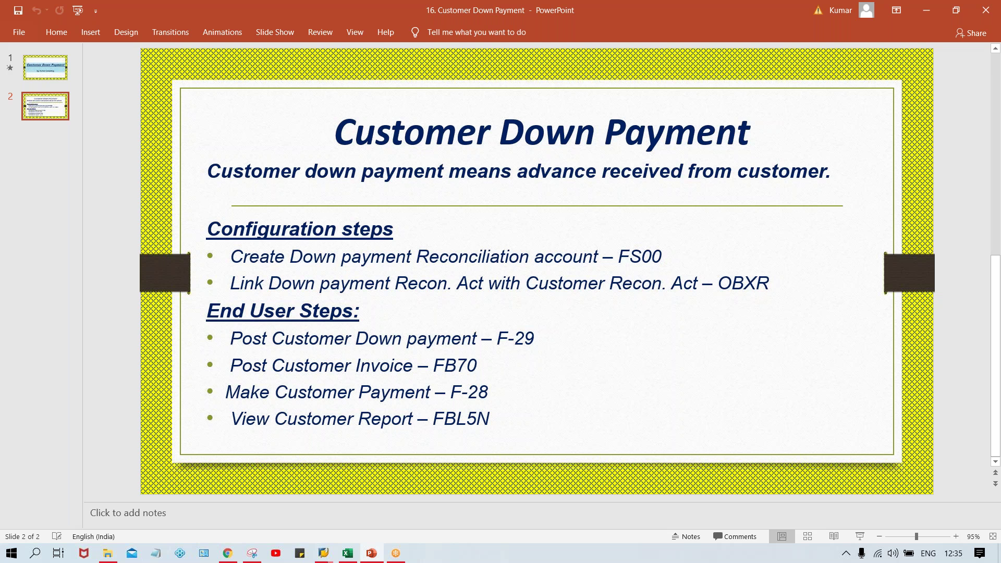
mouse_move(324, 553)
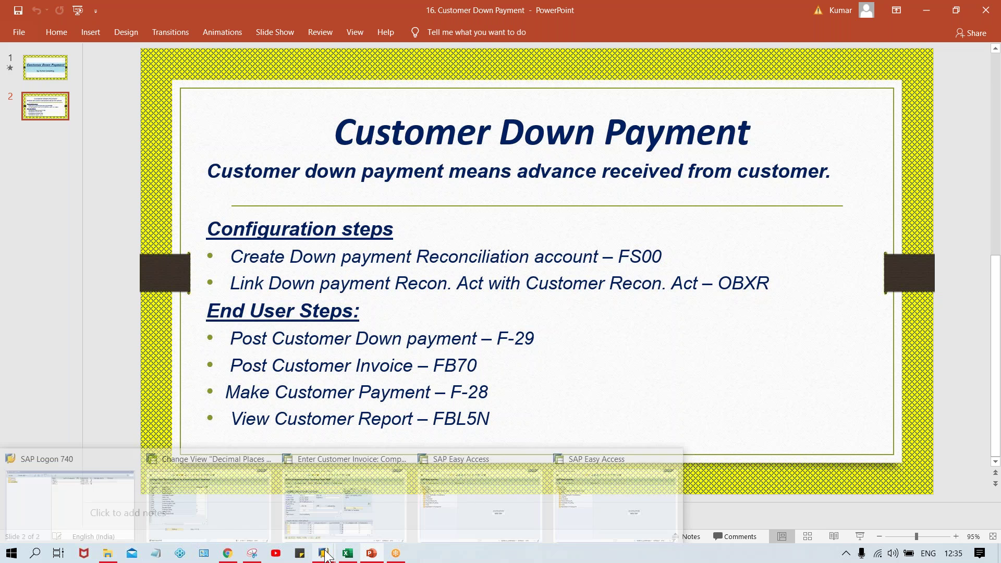
mouse_move(480, 511)
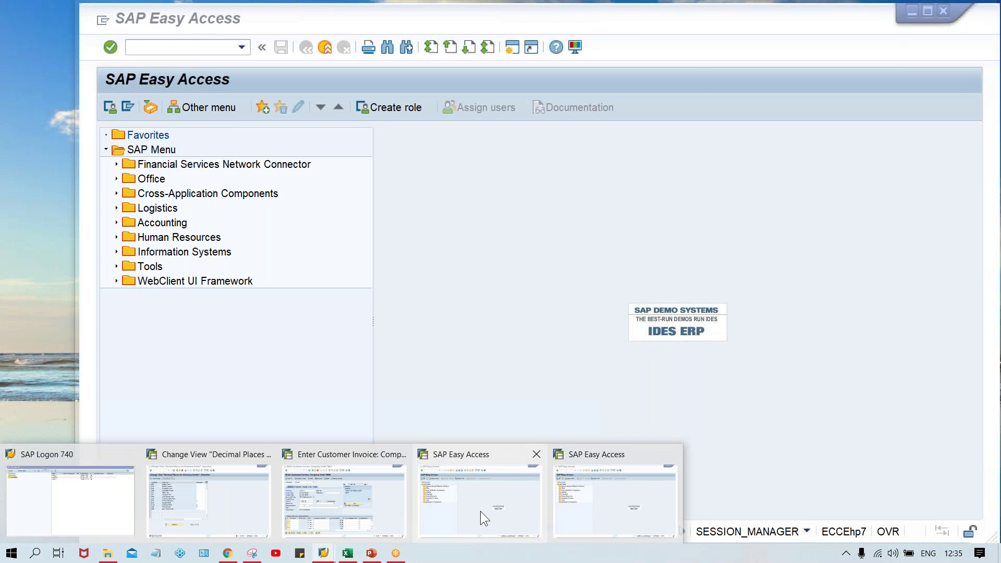
left_click(480, 511)
type("FS00")
key("Return")
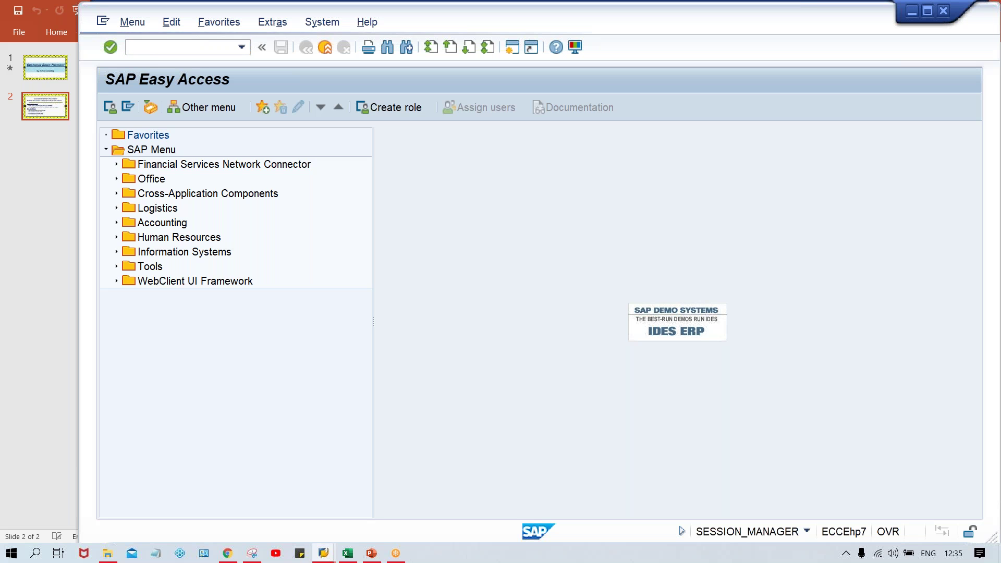
Switch to SAP Logon 740 and open a new connection to SAP_2
left_click(323, 553)
left_click(120, 499)
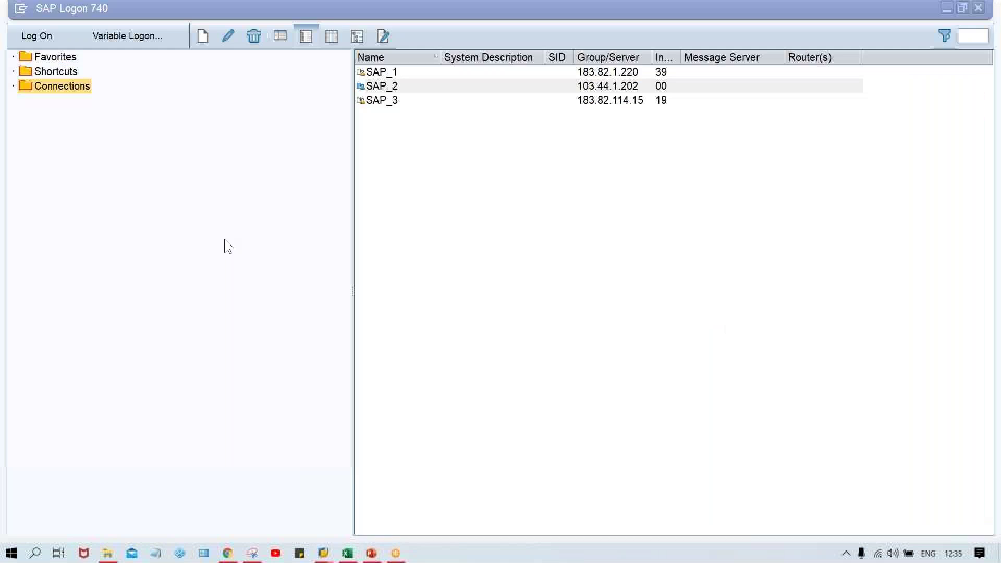
double_click(433, 86)
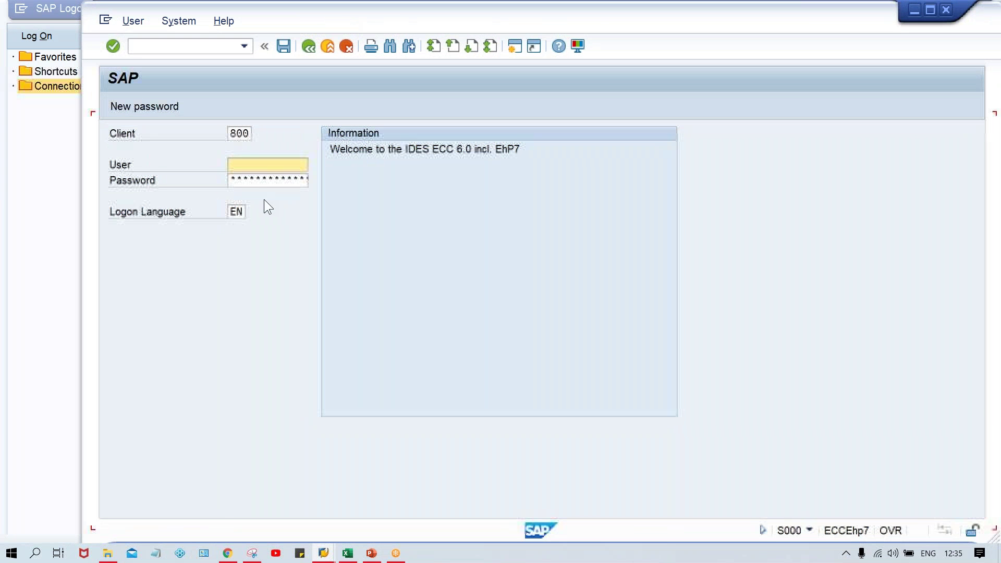
Log on to SAP with the saved user name and the account password
left_click(252, 162)
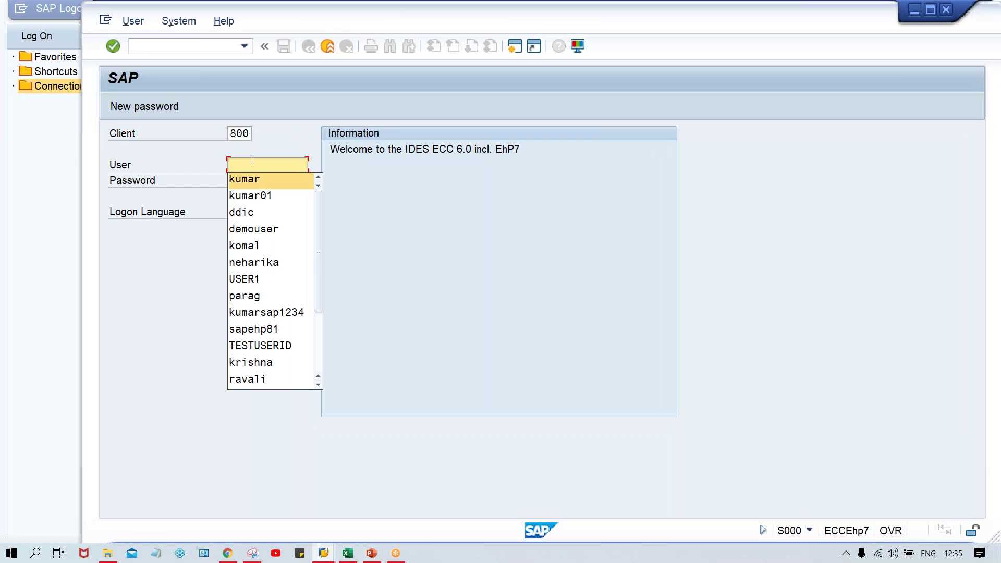
key("Return")
key("Tab")
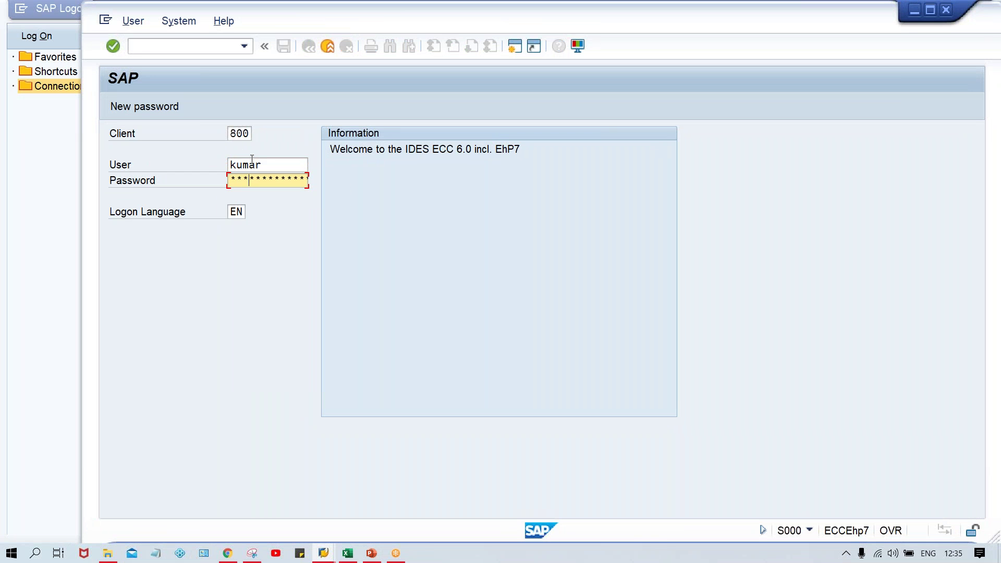
key("Return")
key("Tab")
key("Return")
key("Caps_Lock")
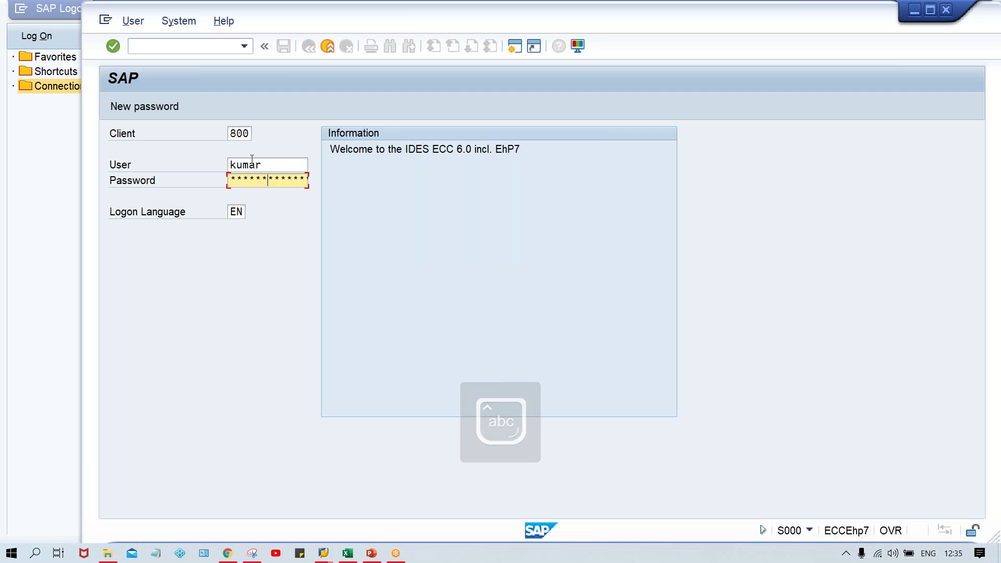
key("Return")
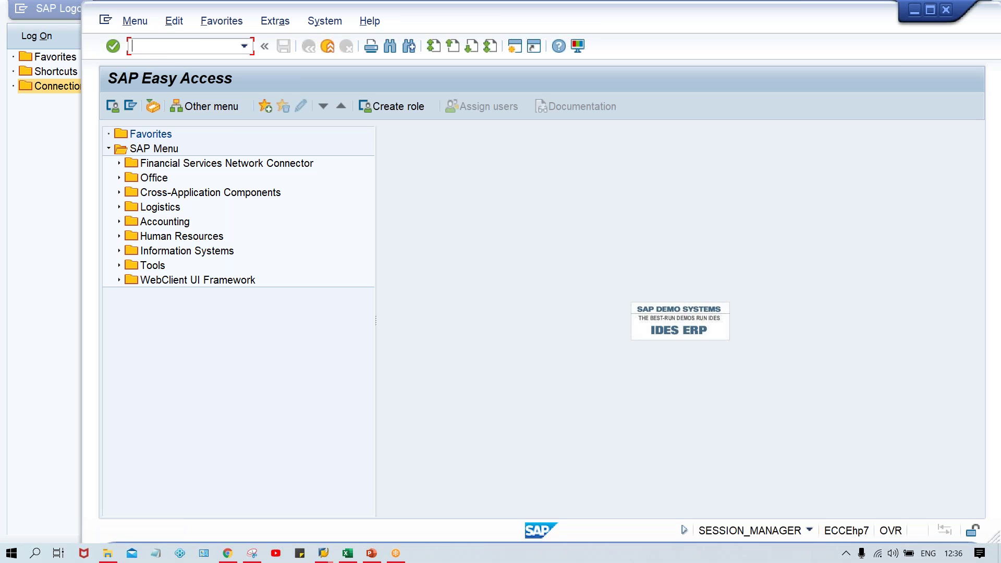
Open transaction FS00, look up the existing liability accounts and start creating G/L account 2001 in company code TM00
type("fs00")
key("Return")
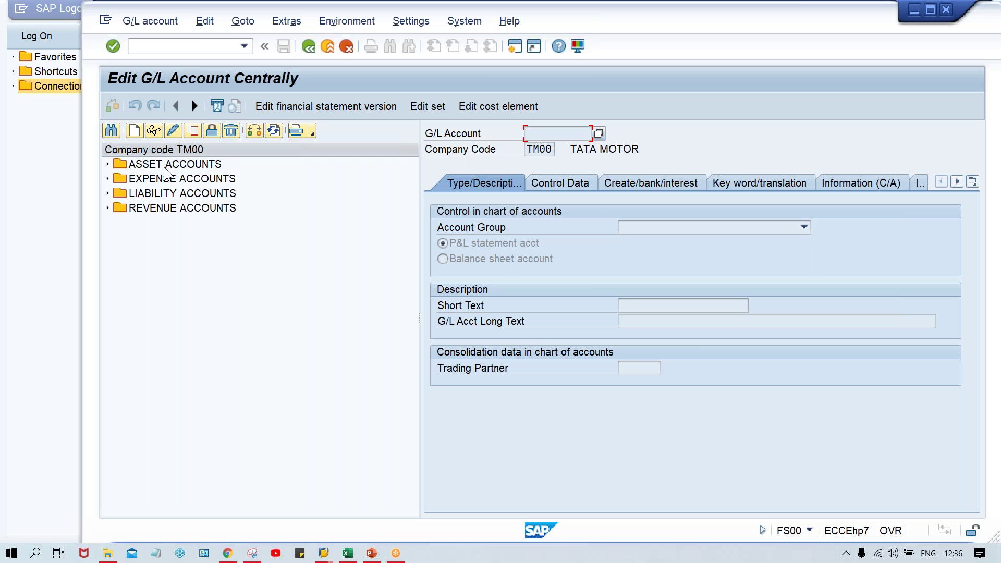
double_click(183, 195)
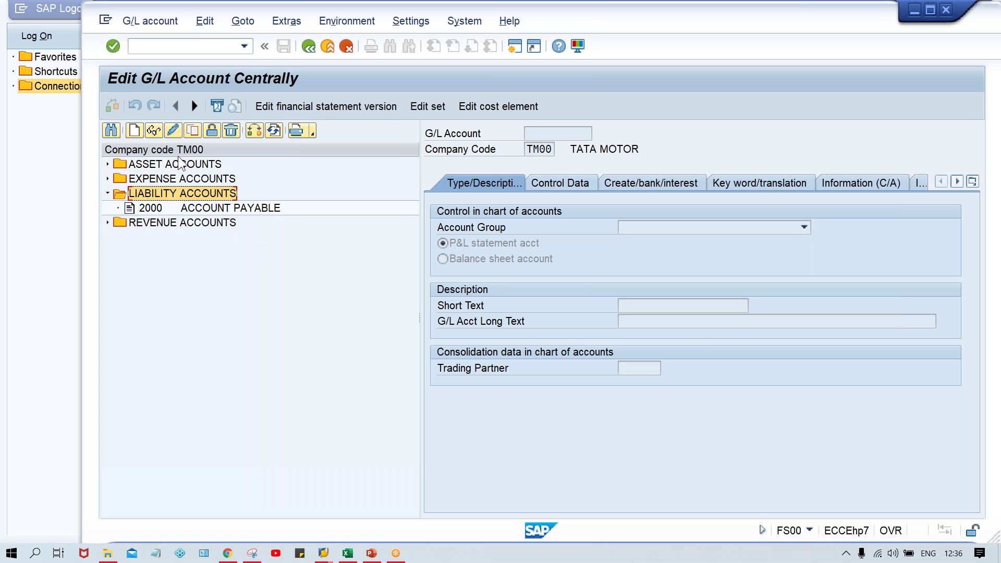
left_click(137, 130)
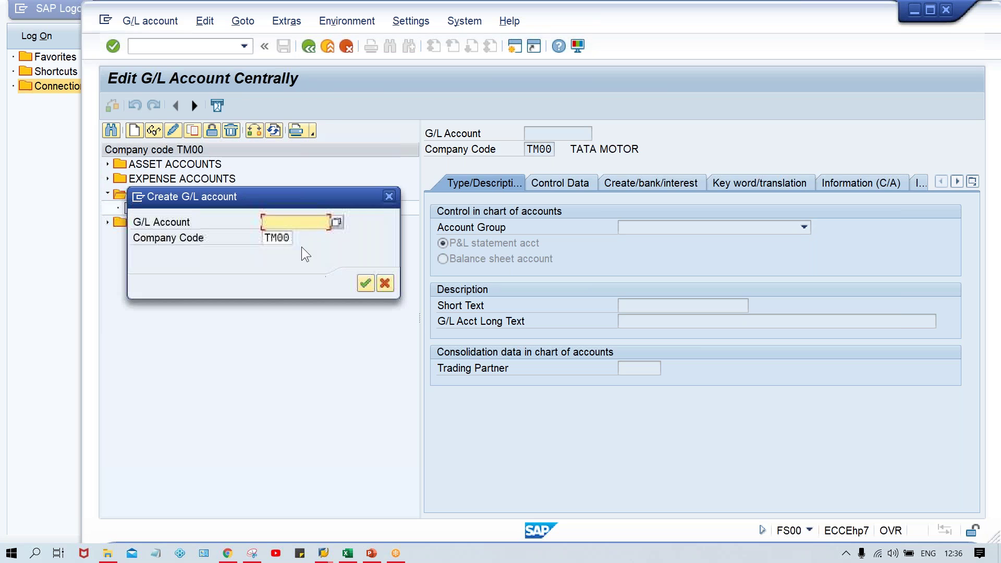
type("2001")
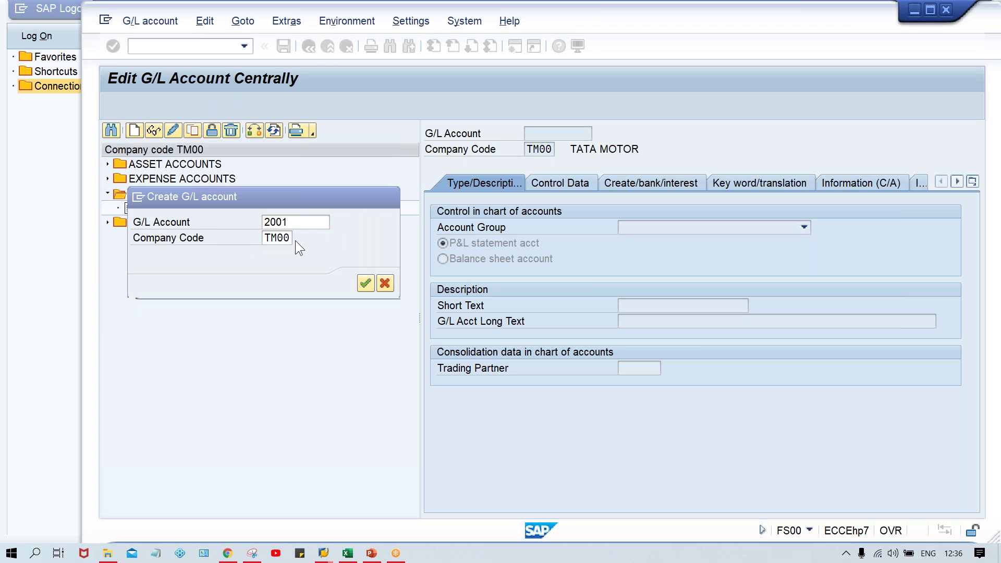
key("Return")
Assign G/L account 2001 to the LIABILITY ACCOUNTS group and enter CUSTOMER DOWNPAYMENT as its short and long text
left_click(621, 231)
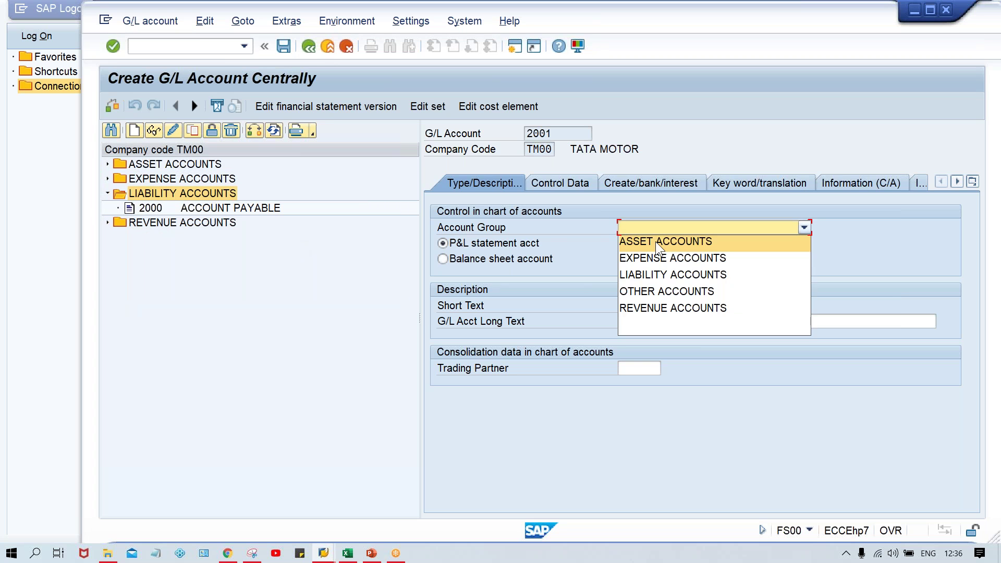
left_click(683, 275)
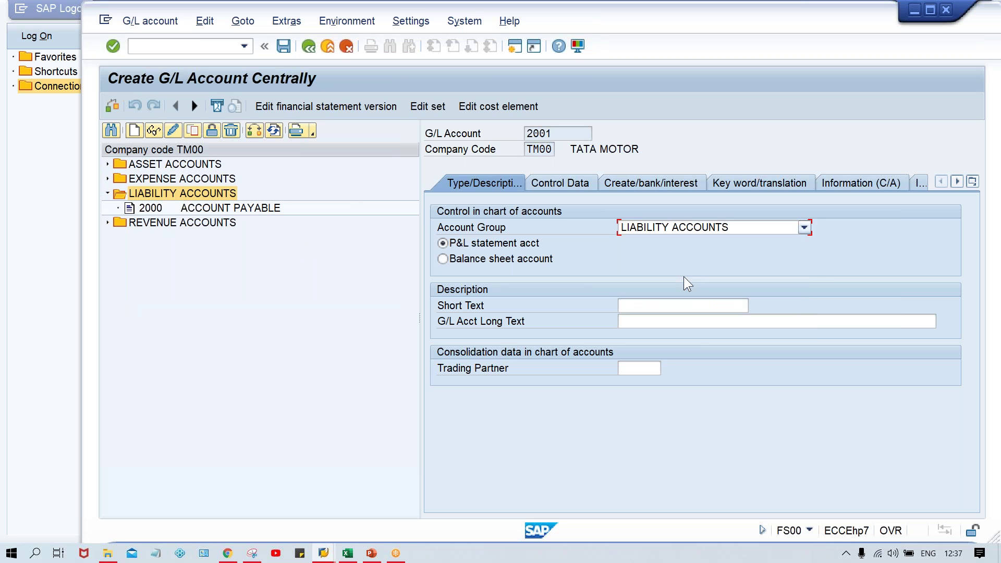
left_click(637, 304)
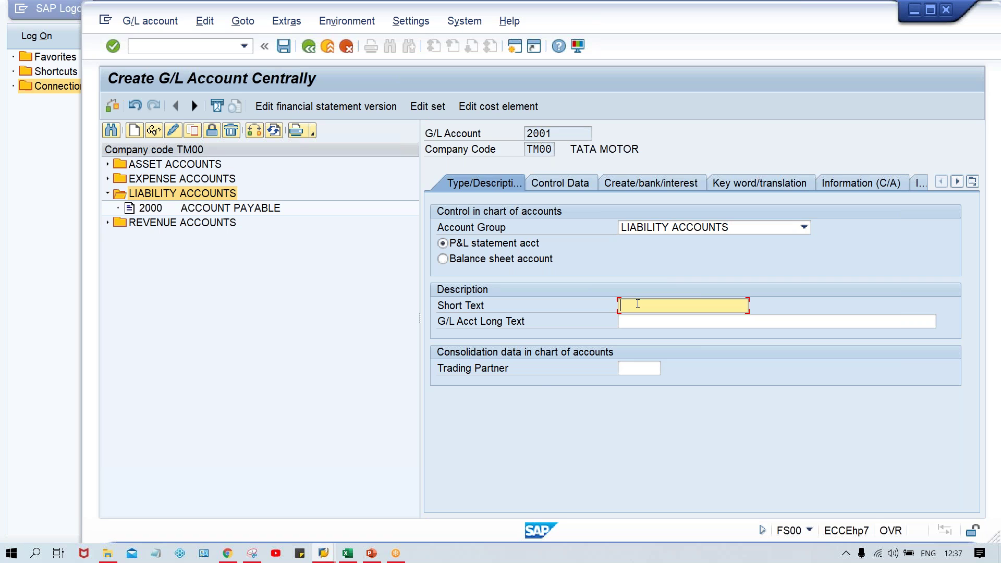
type("CUS")
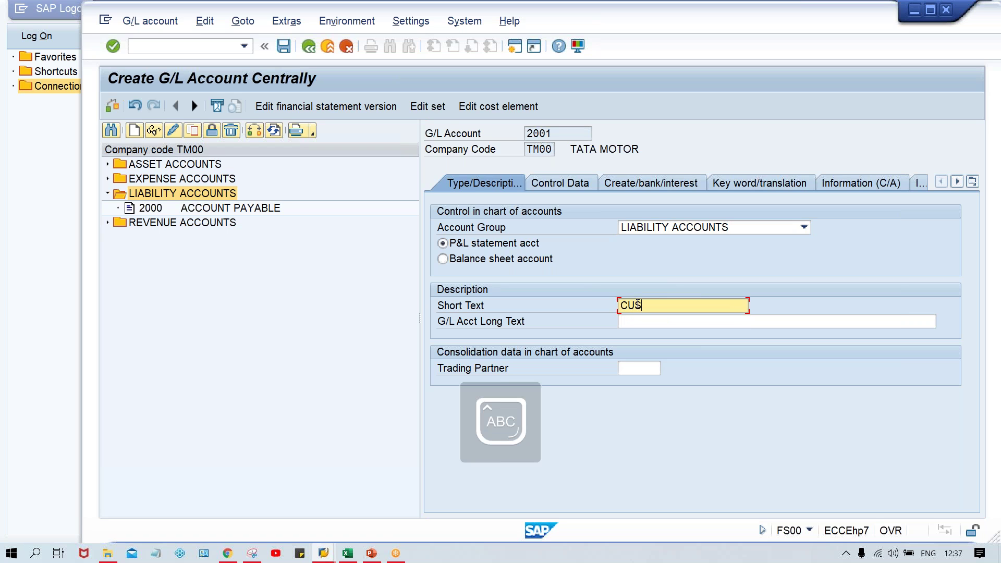
type("TOMER ")
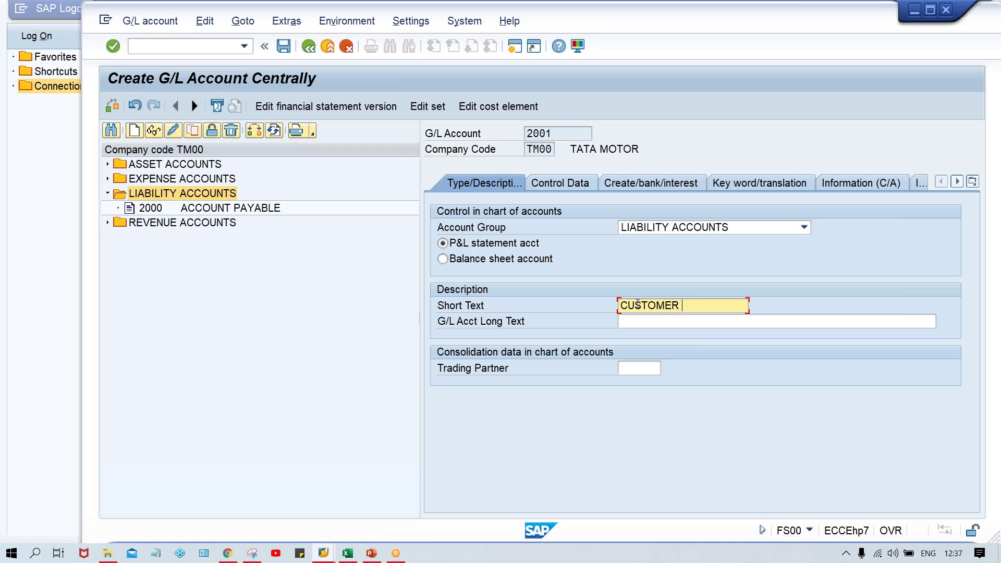
type("DOWNPAYMENT")
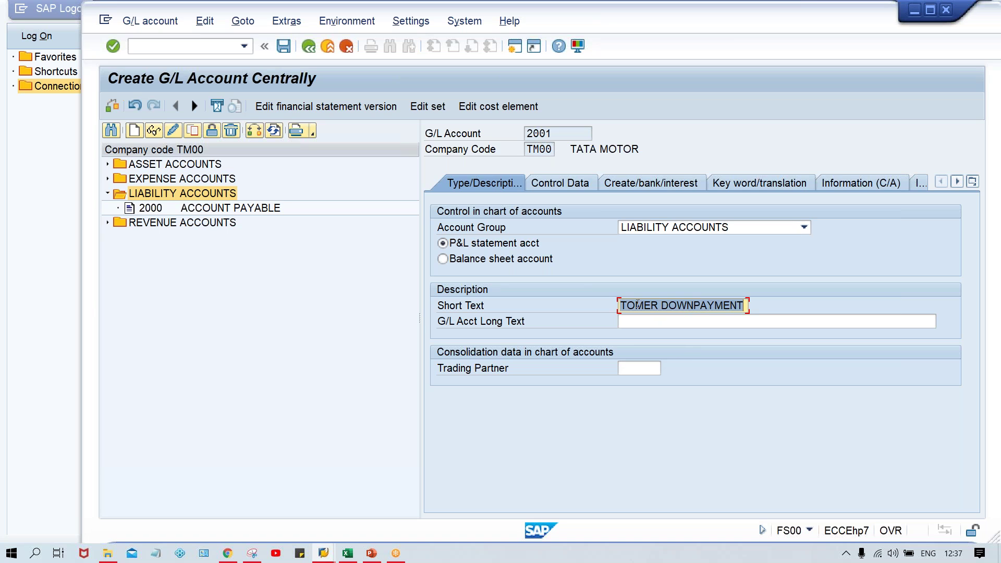
key("Tab")
type("CUSTOMER DOWNPAYMENT")
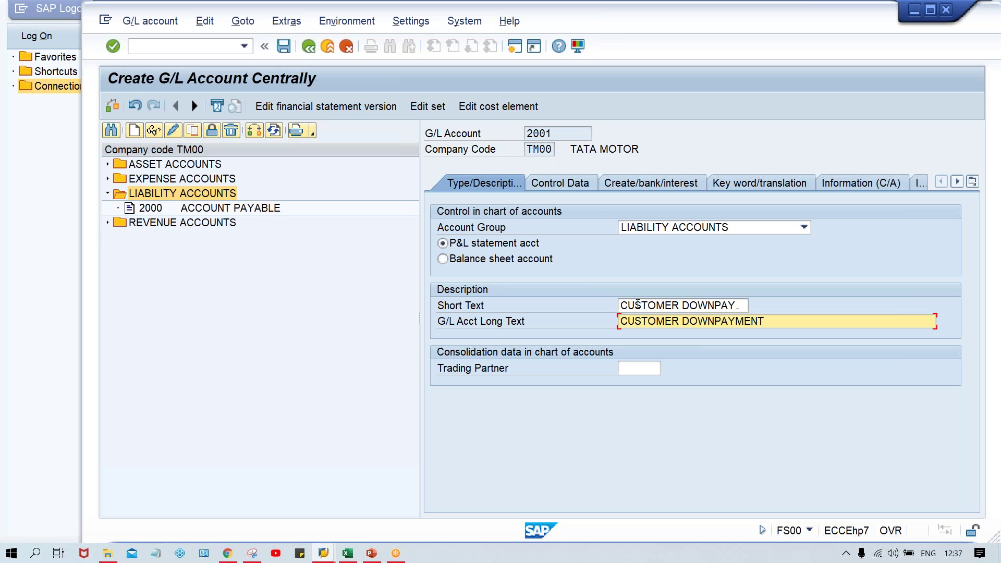
Classify G/L account 2001 as a balance sheet account
left_click(564, 184)
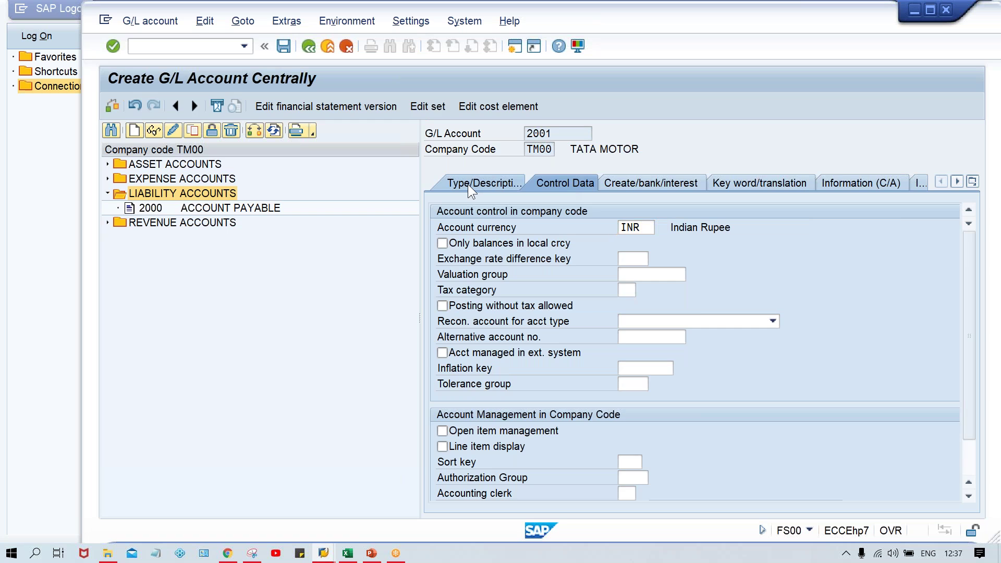
left_click(468, 184)
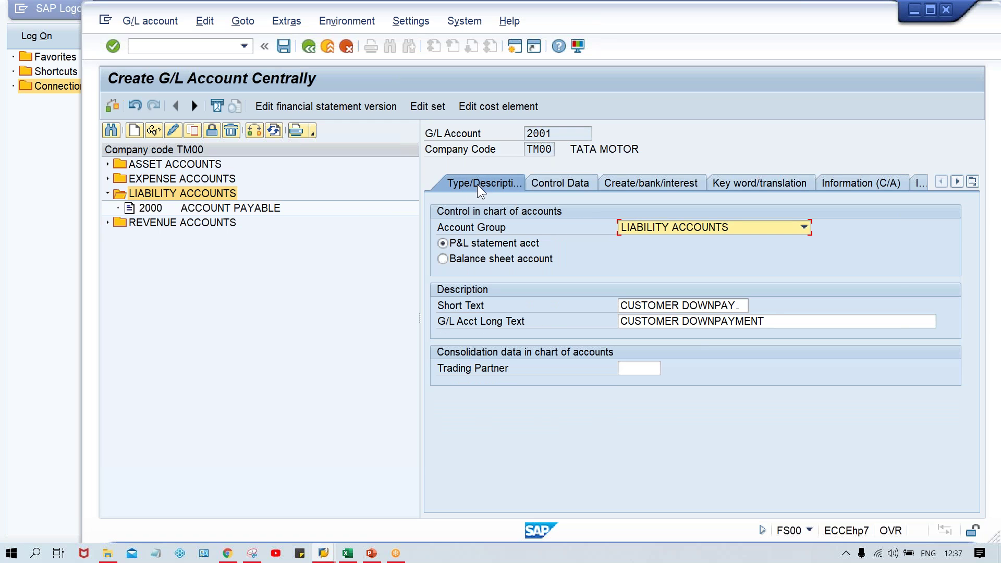
left_click(465, 259)
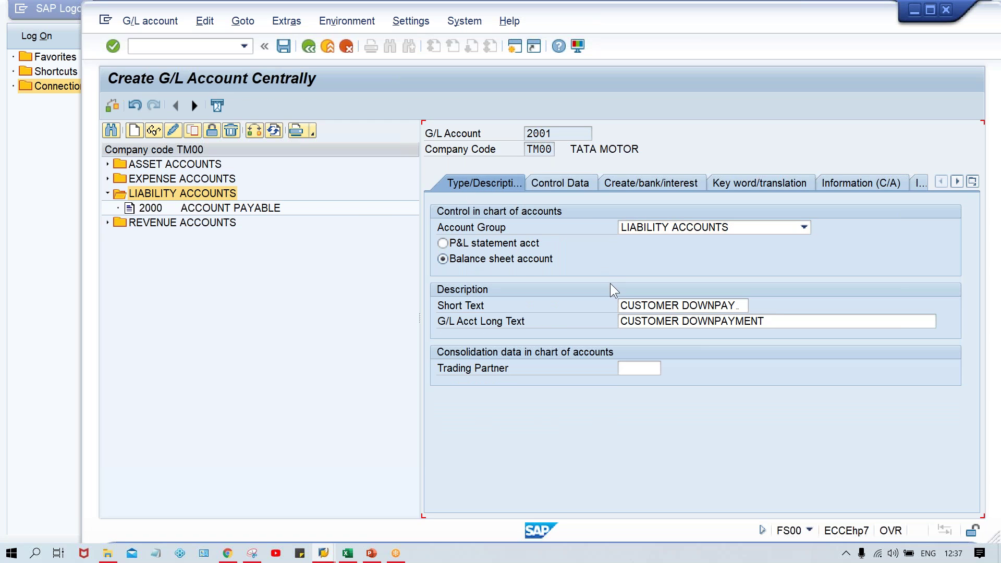
Make account 2001 a reconciliation account for Customers, with line item display enabled and sort key 001
left_click(576, 180)
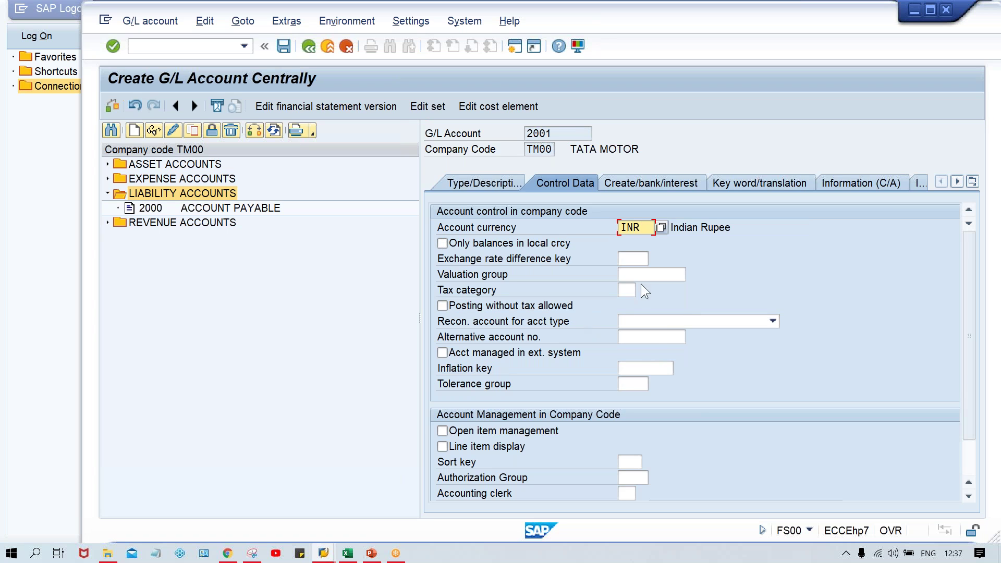
left_click(649, 321)
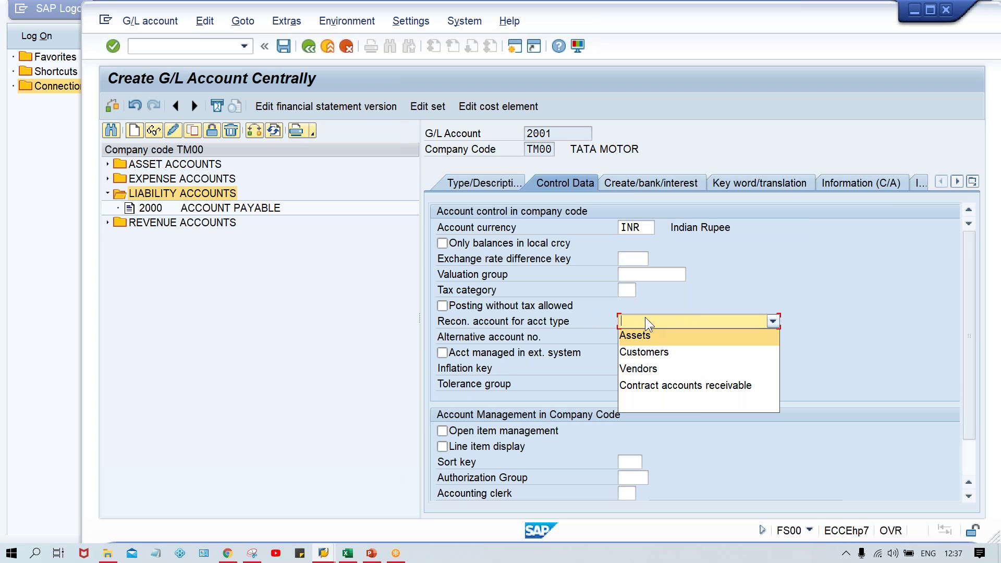
left_click(645, 352)
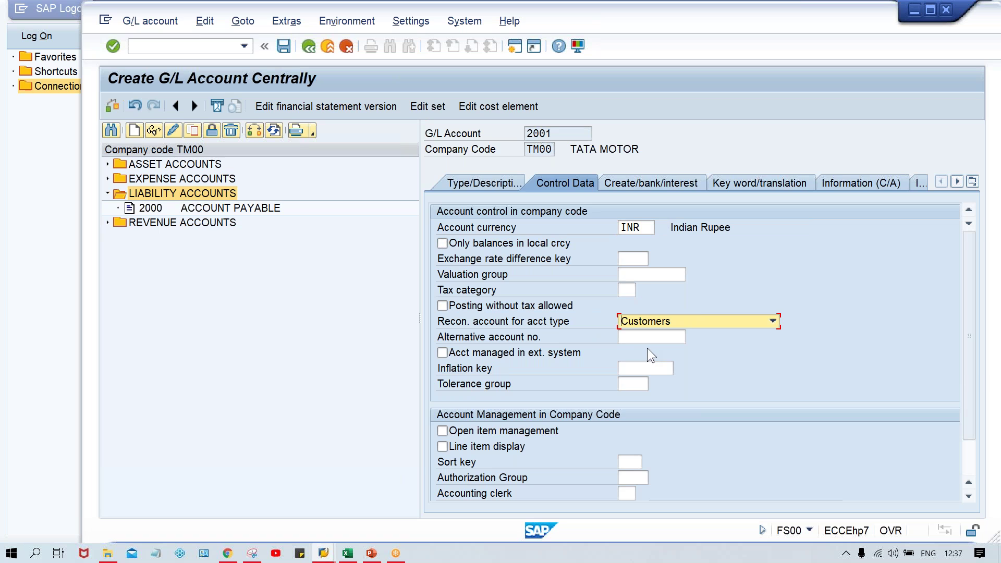
left_click(522, 447)
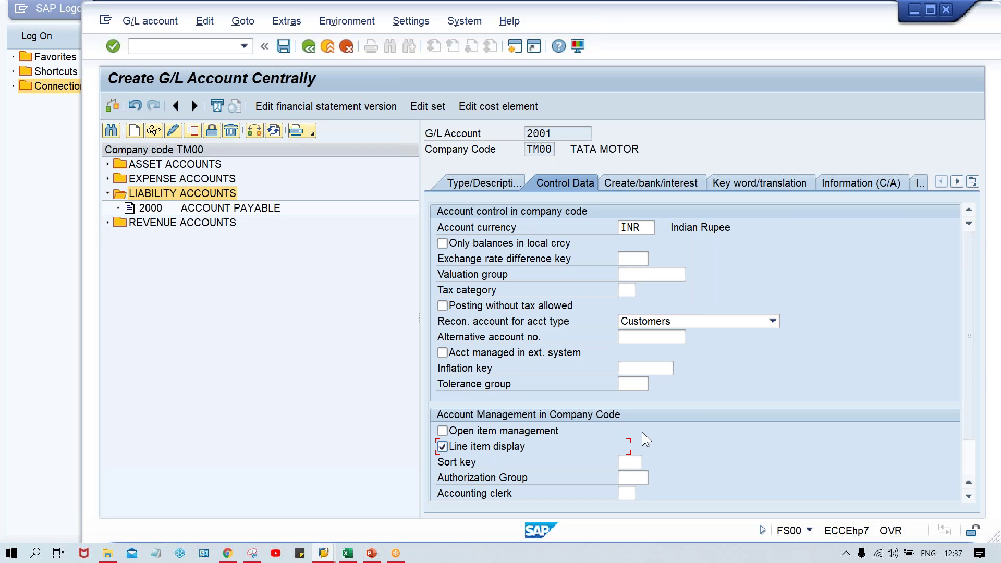
left_click(631, 457)
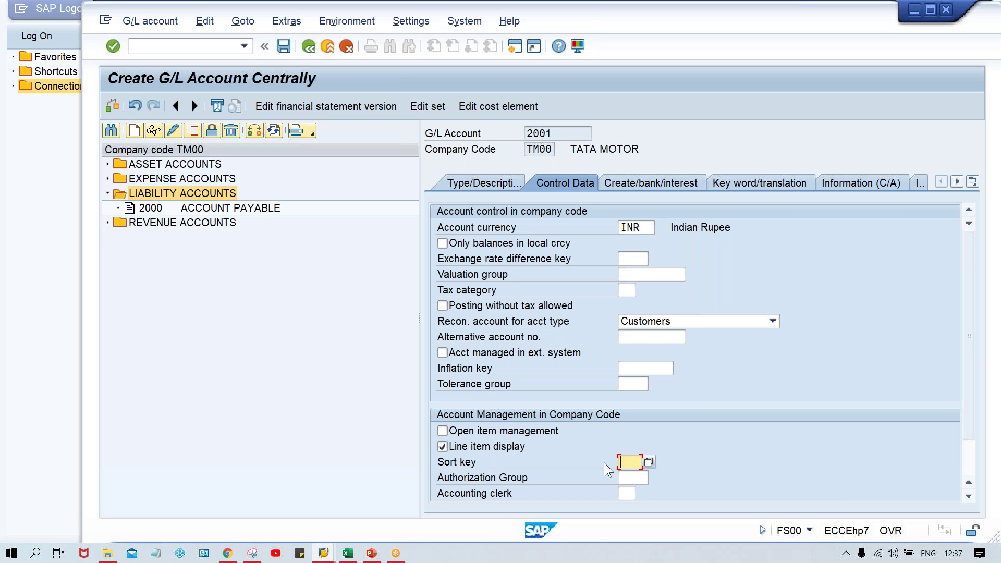
key("BackSpace")
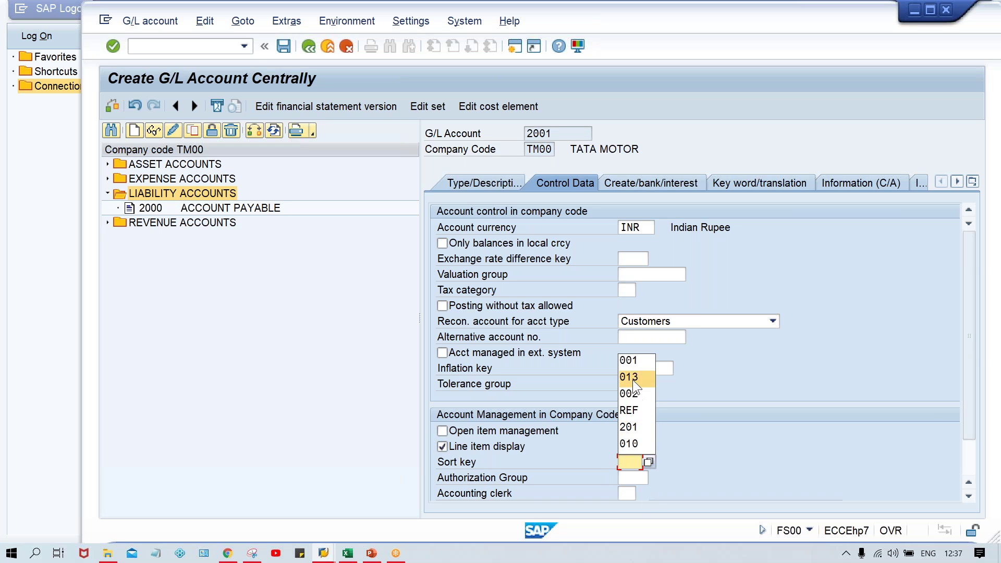
left_click(631, 360)
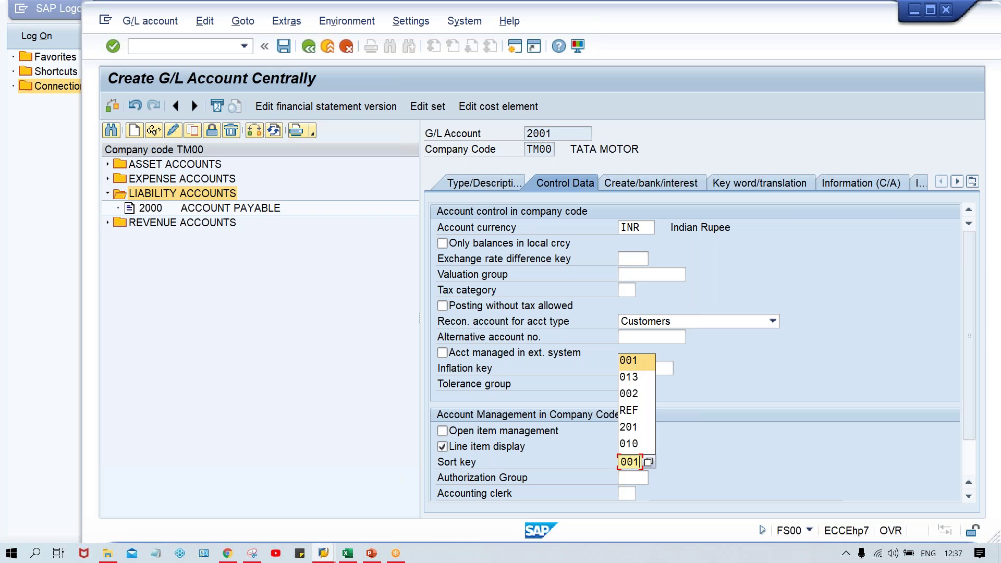
Assign field status group G067 to account 2001 and save the new account
left_click(662, 181)
key("BackSpace")
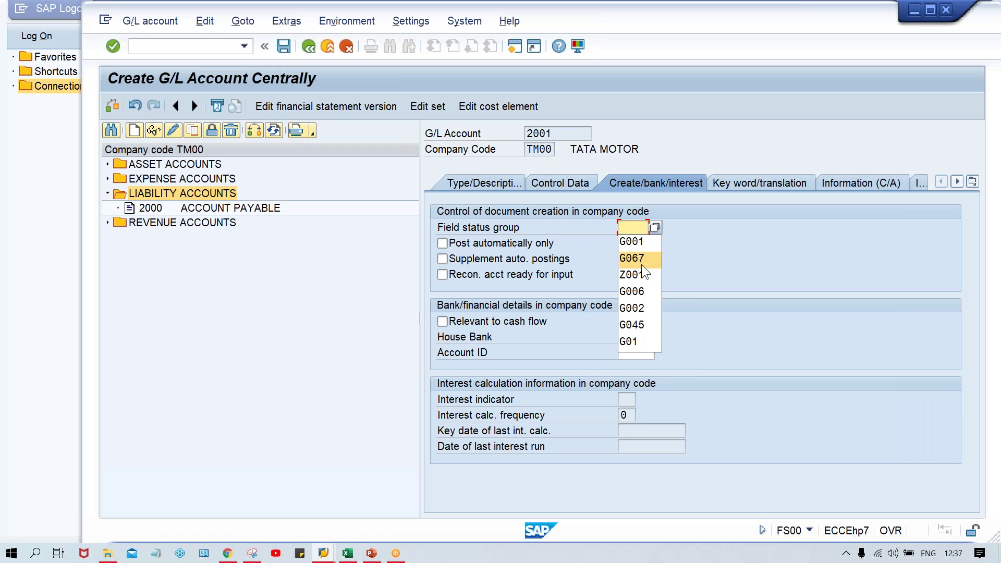
left_click(641, 264)
key("Return")
key("ctrl+s")
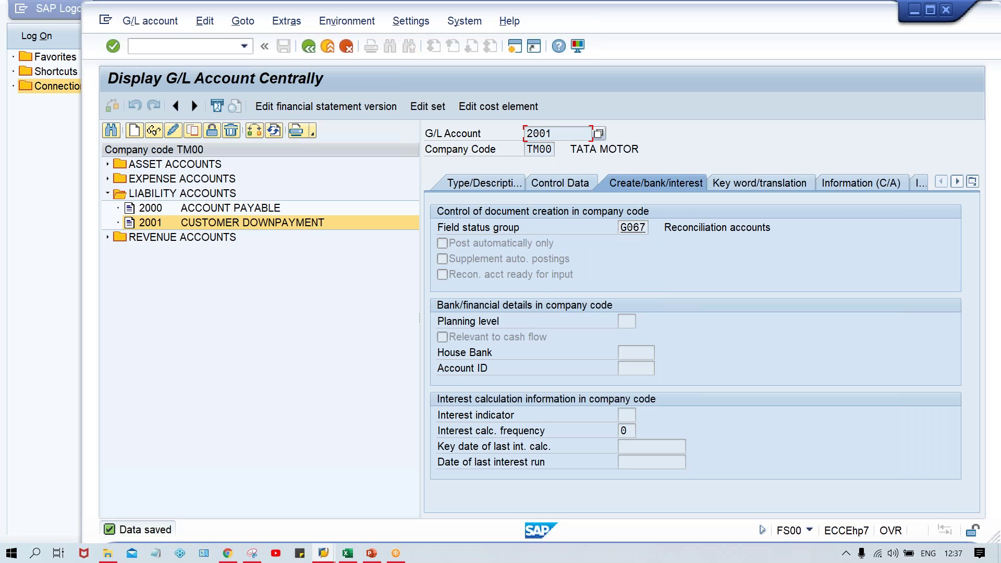
Review account 2001's type and description, and check the configuration steps on the PowerPoint slide before returning to SAP
left_click(480, 182)
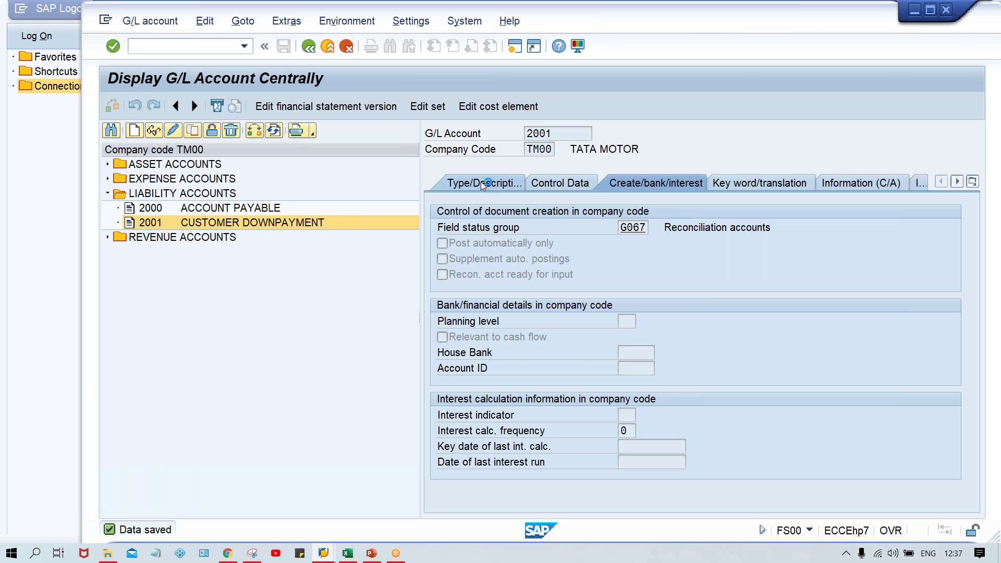
left_click(482, 184)
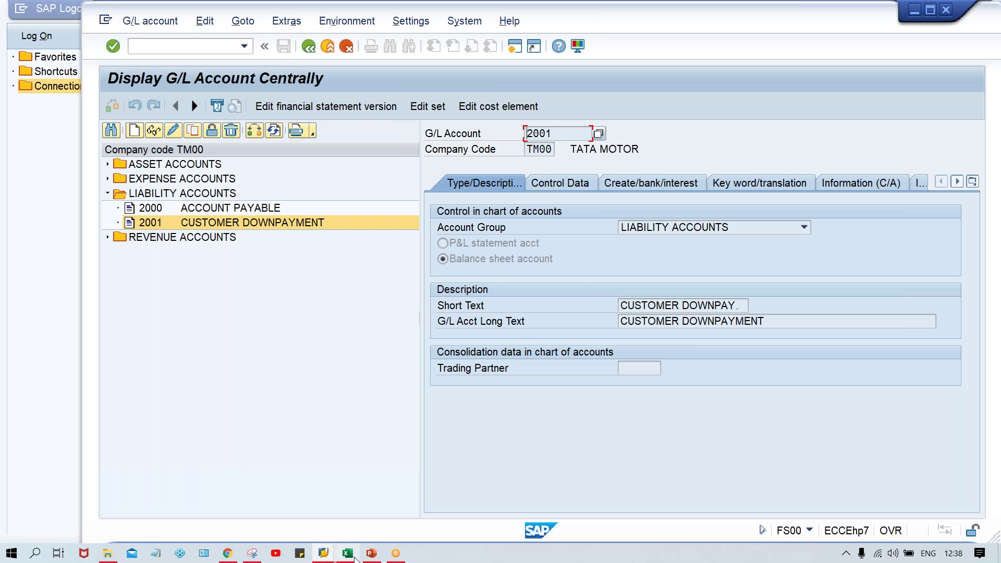
mouse_move(371, 556)
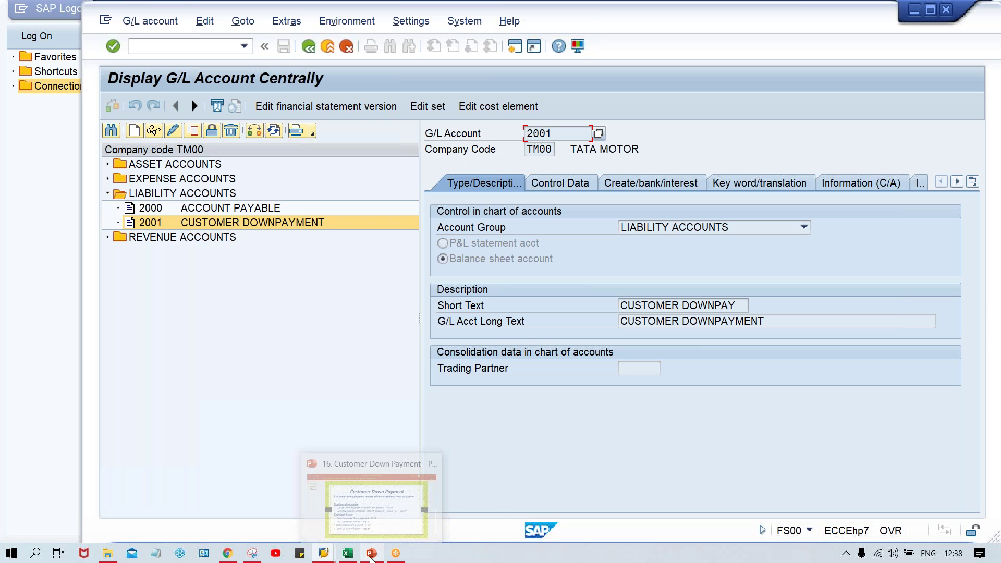
left_click(379, 519)
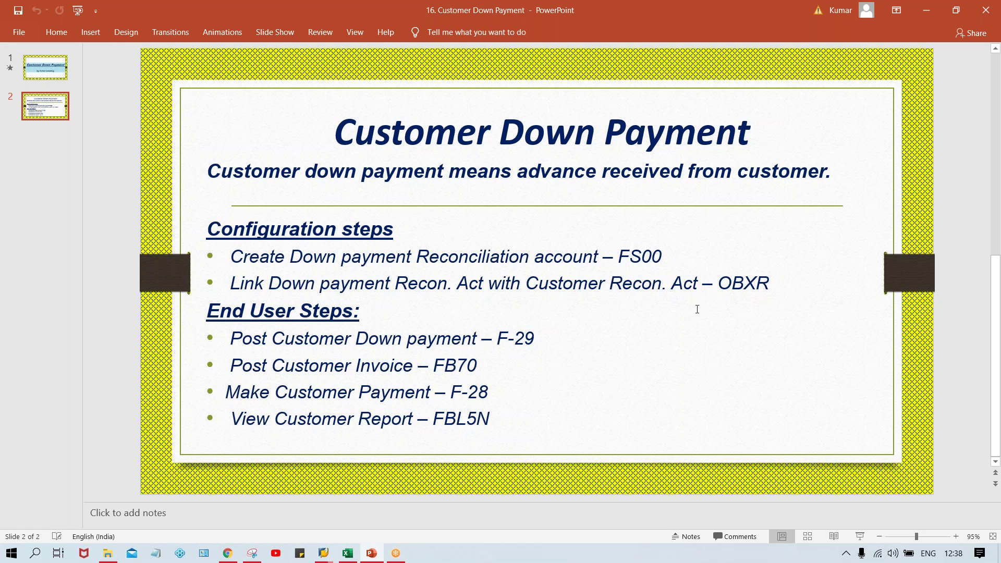
mouse_move(324, 553)
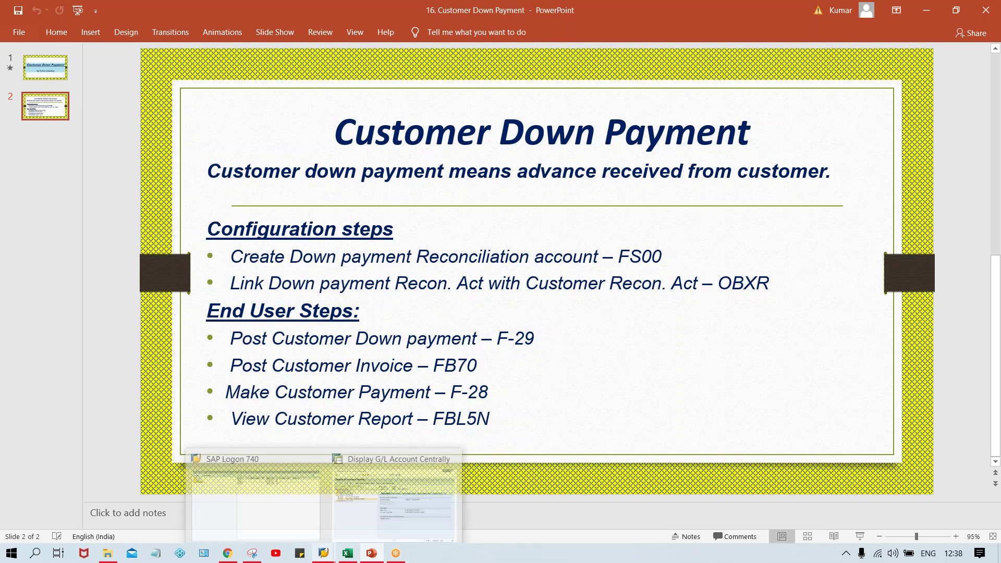
left_click(414, 516)
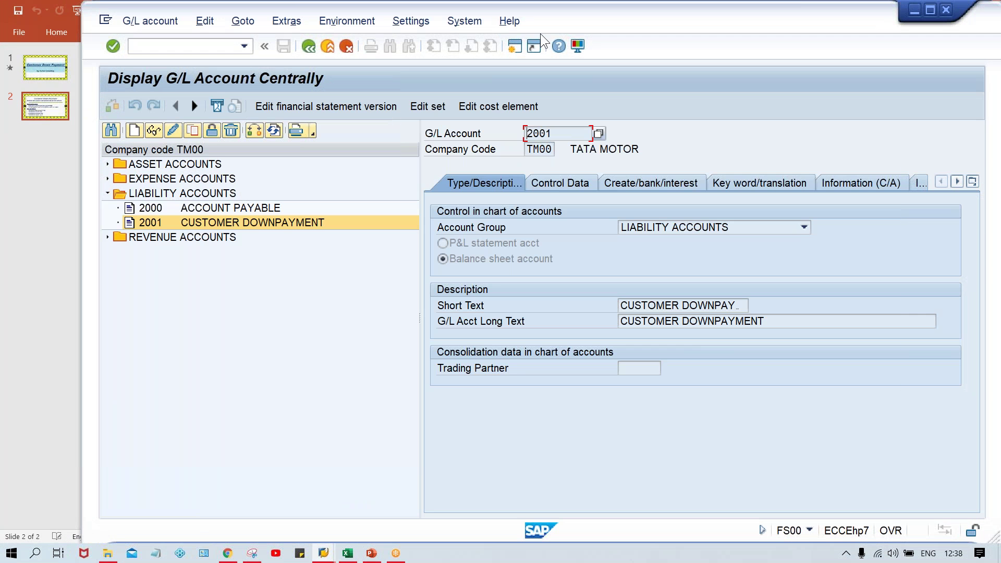
left_click(324, 553)
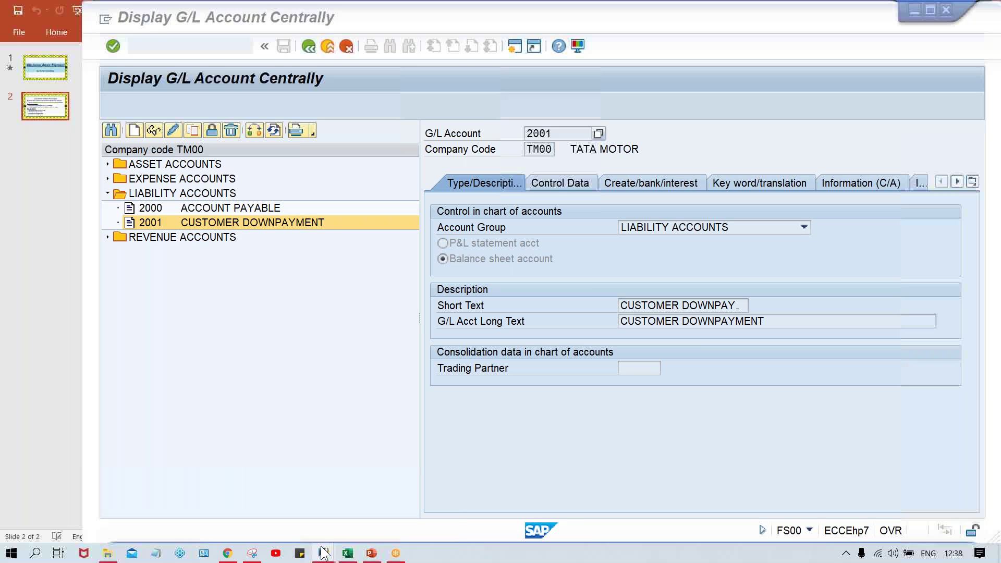
left_click(346, 509)
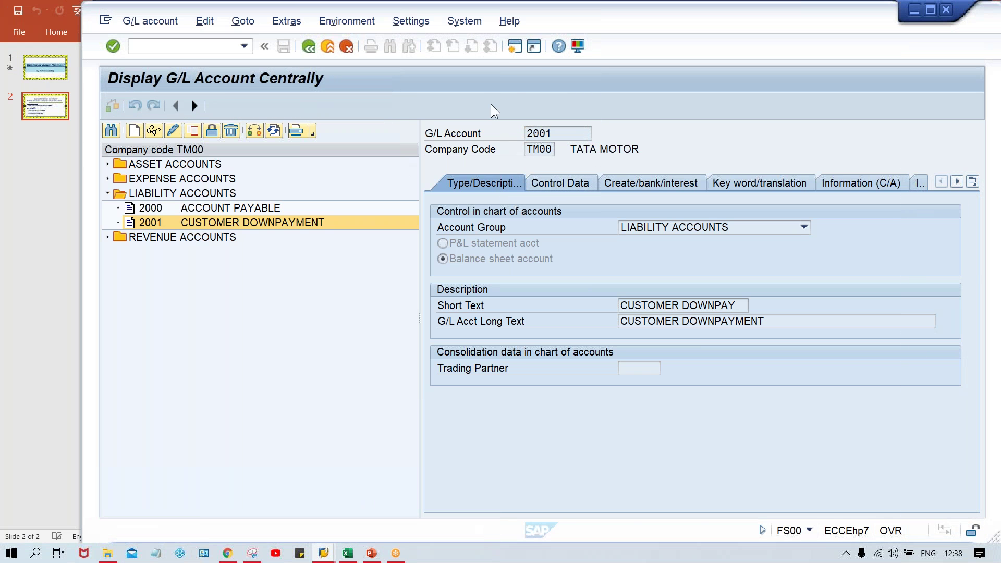
Open a new SAP session and start transaction OBXR in it
left_click(515, 46)
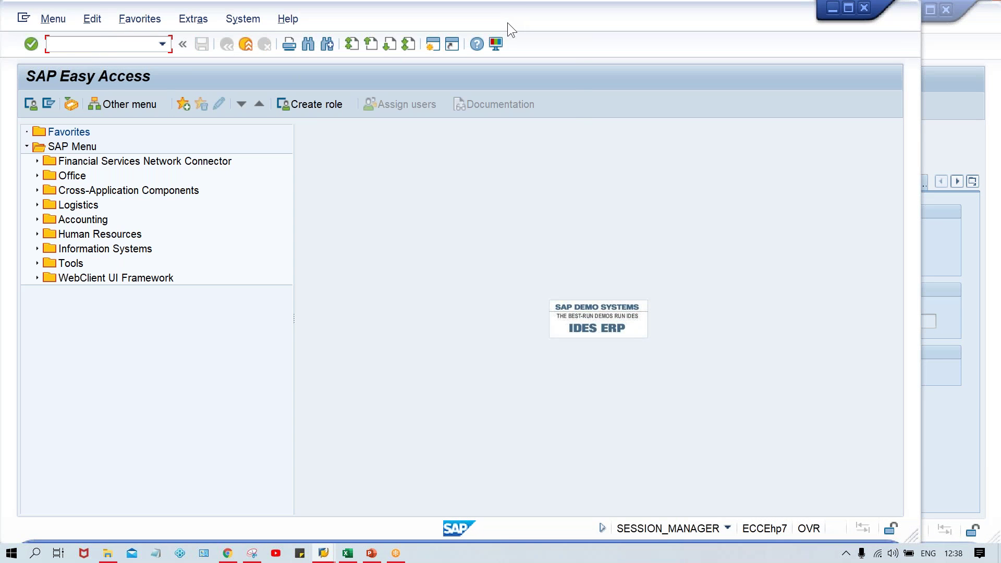
left_click_drag(511, 23, 579, 23)
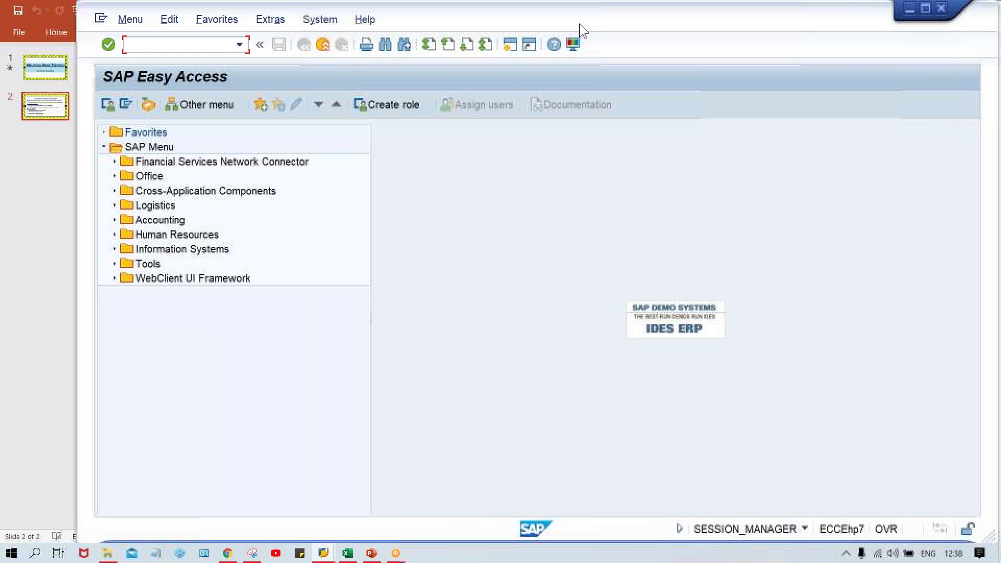
type("OB")
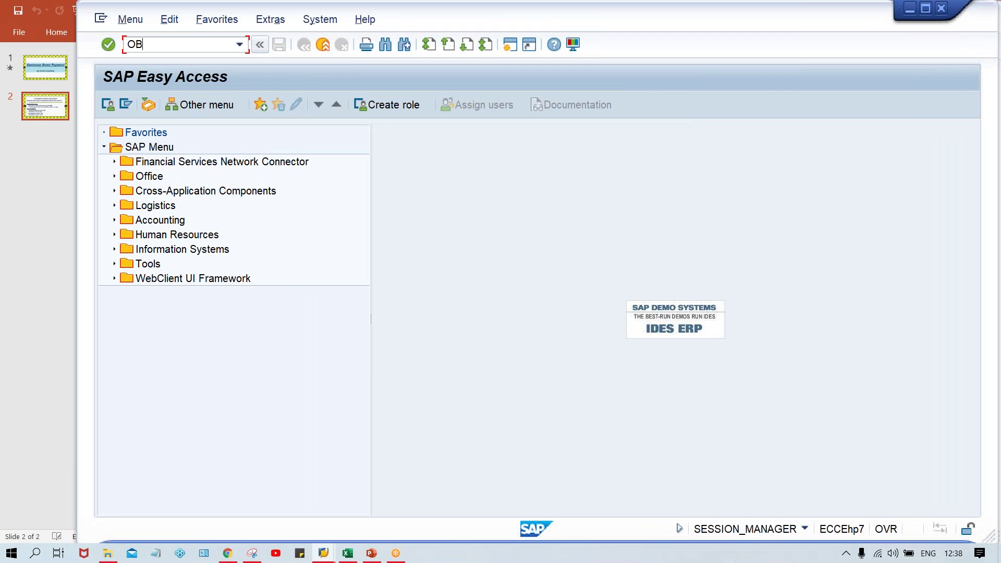
type("XR")
key("Return")
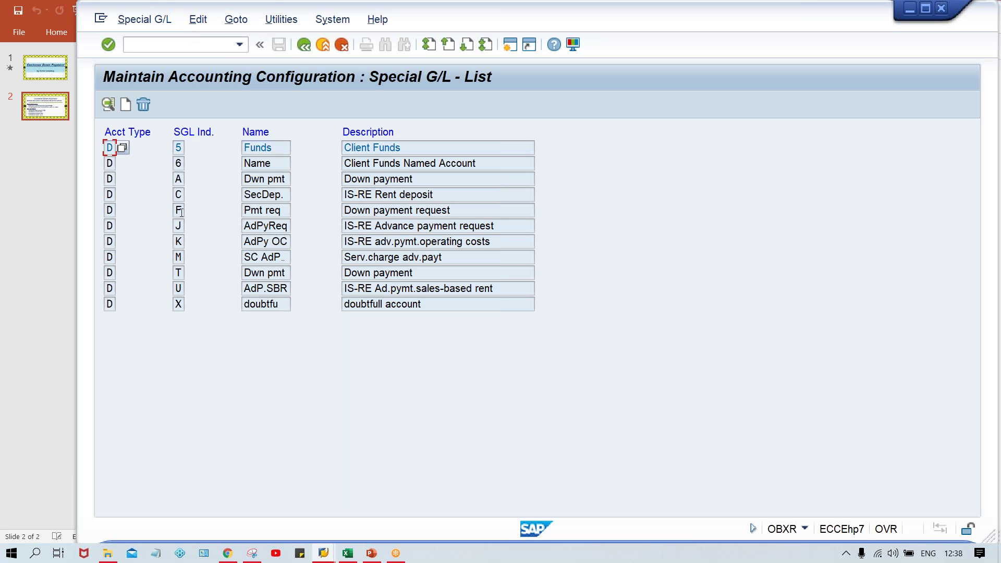
Open the account assignment of customer special G/L indicator A (Down payment) for chart of accounts TCOA
left_click(262, 180)
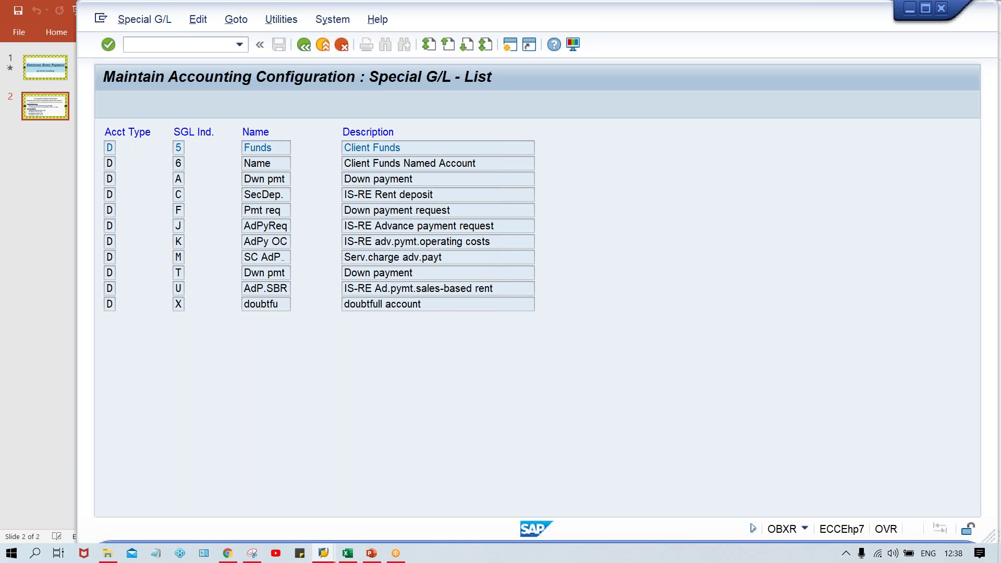
key("F2")
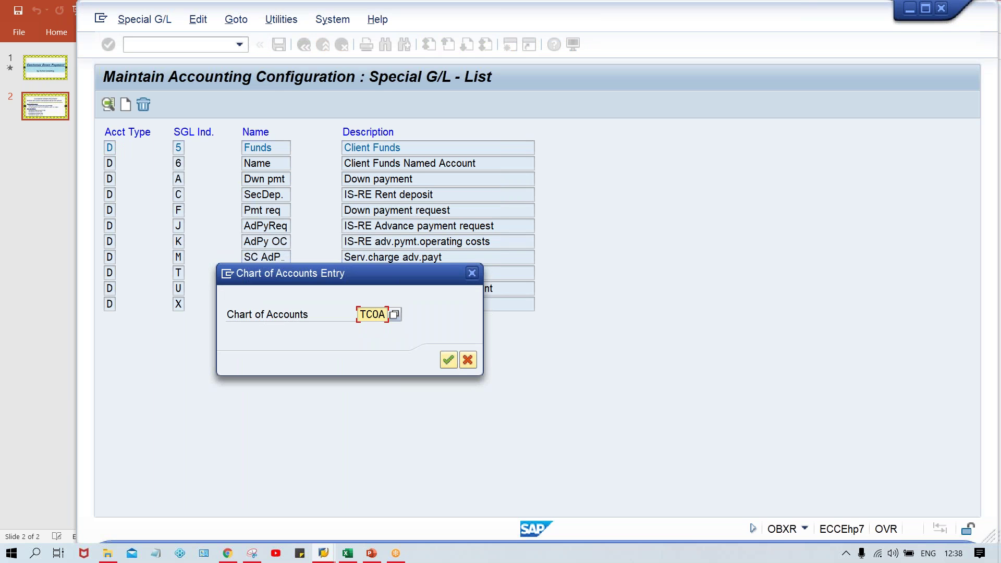
key("Return")
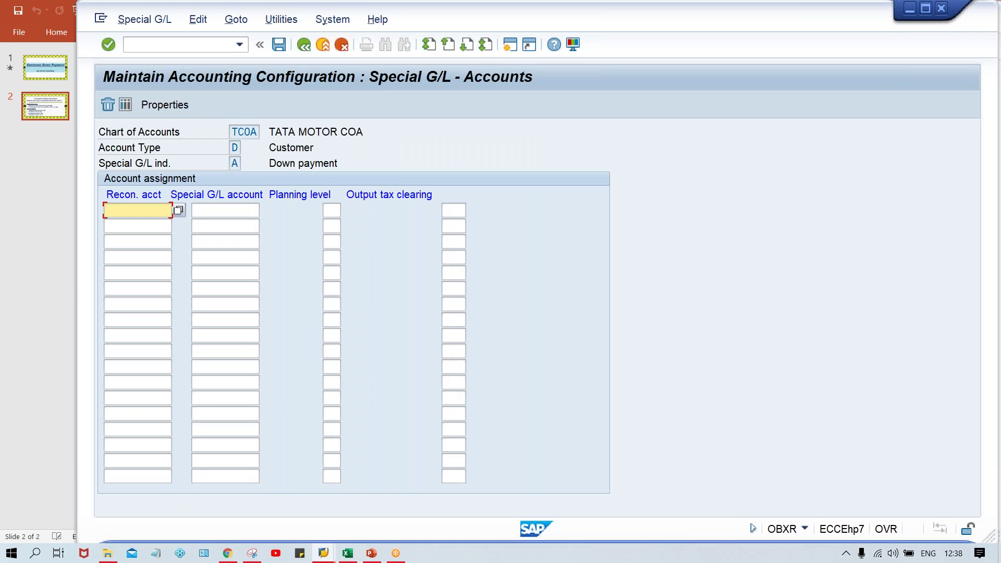
Link special G/L account 2001 with reconciliation account 1005, ACCOUNT RECEIVABLE, looked up from the TCOA accounts
left_click(219, 212)
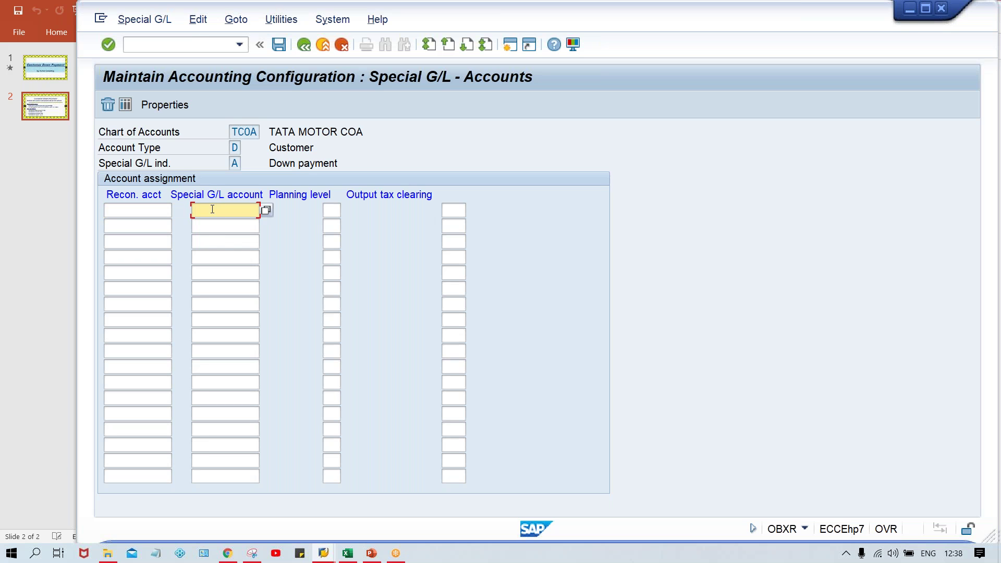
type("2001")
key("shift+Tab")
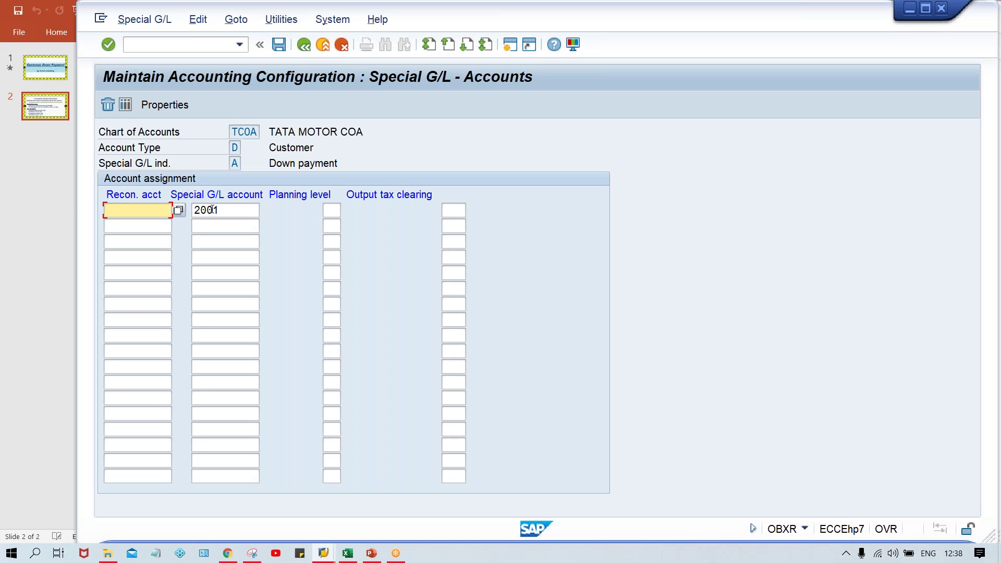
left_click(180, 213)
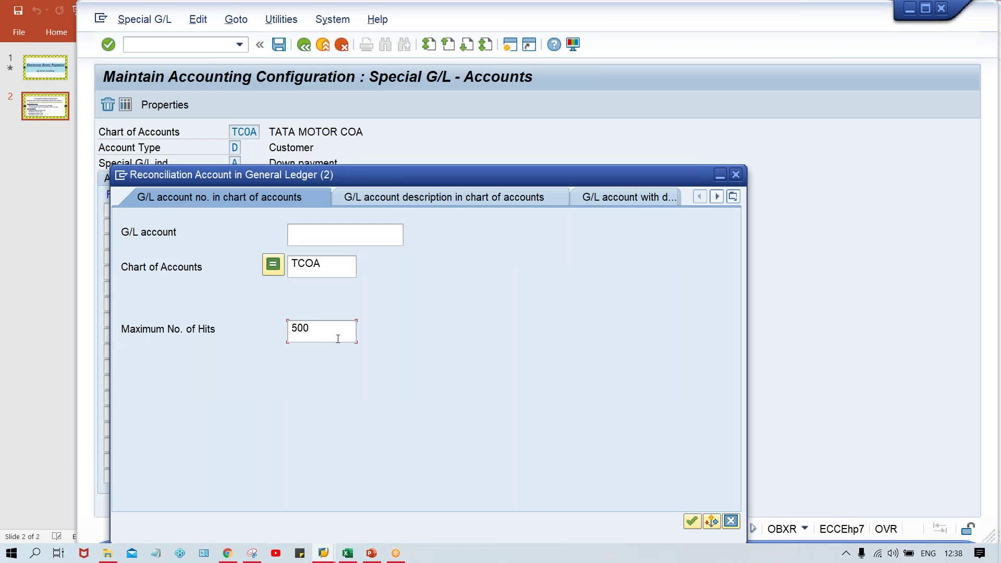
key("Return")
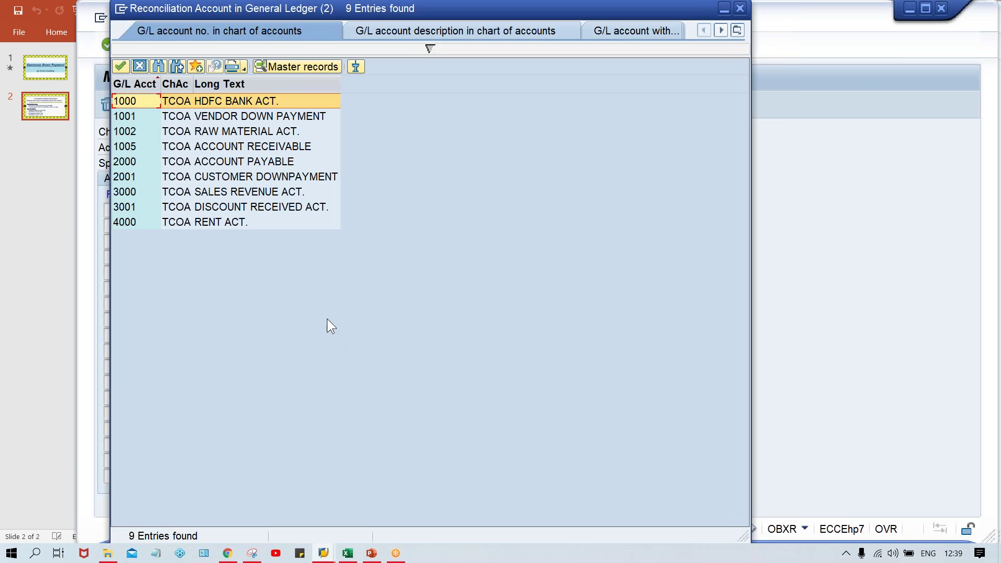
left_click(299, 147)
double_click(299, 146)
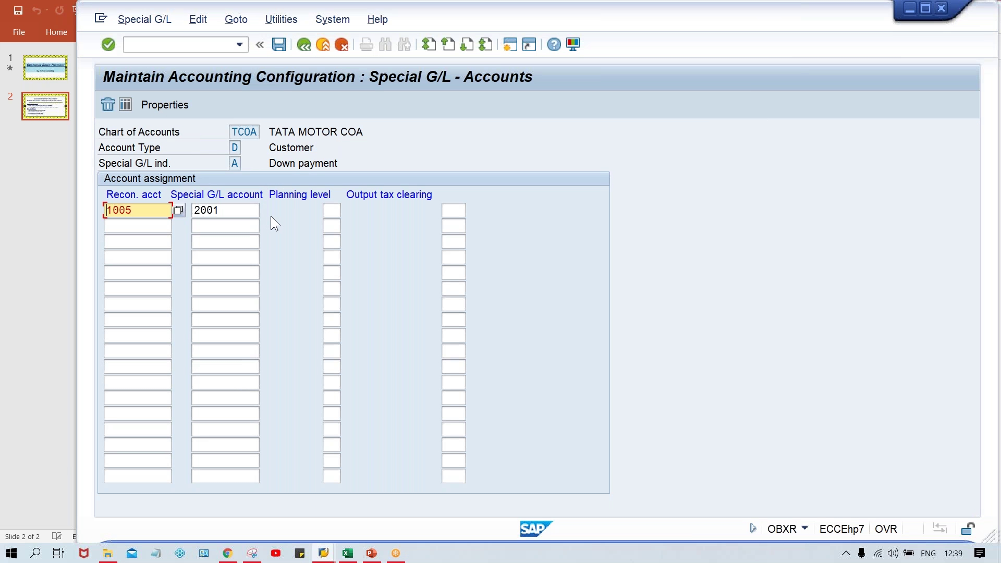
Save the special G/L assignment under the TATA MOTOR customizing request and switch to the Customer Down Payment slide in PowerPoint
key("ctrl+s")
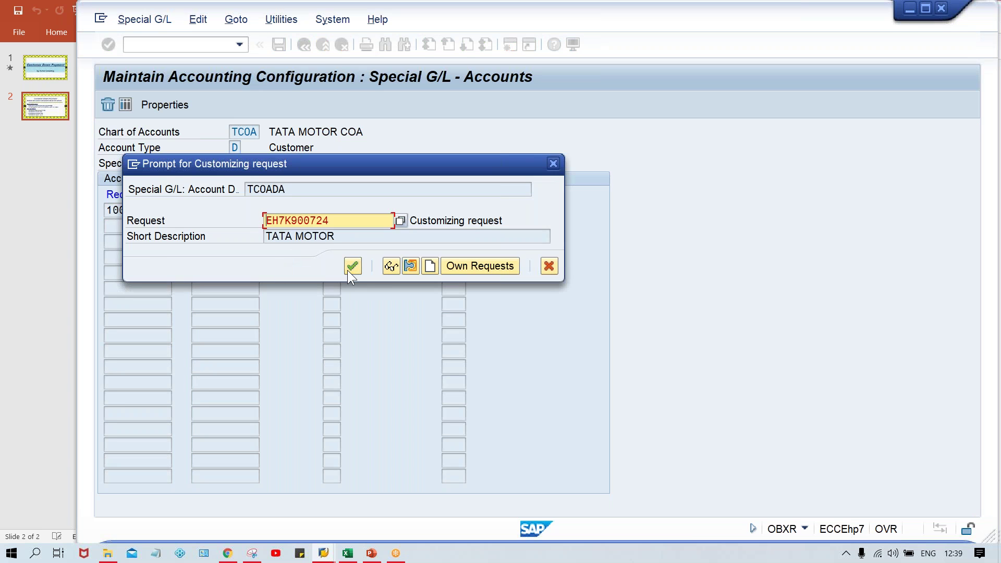
left_click(347, 270)
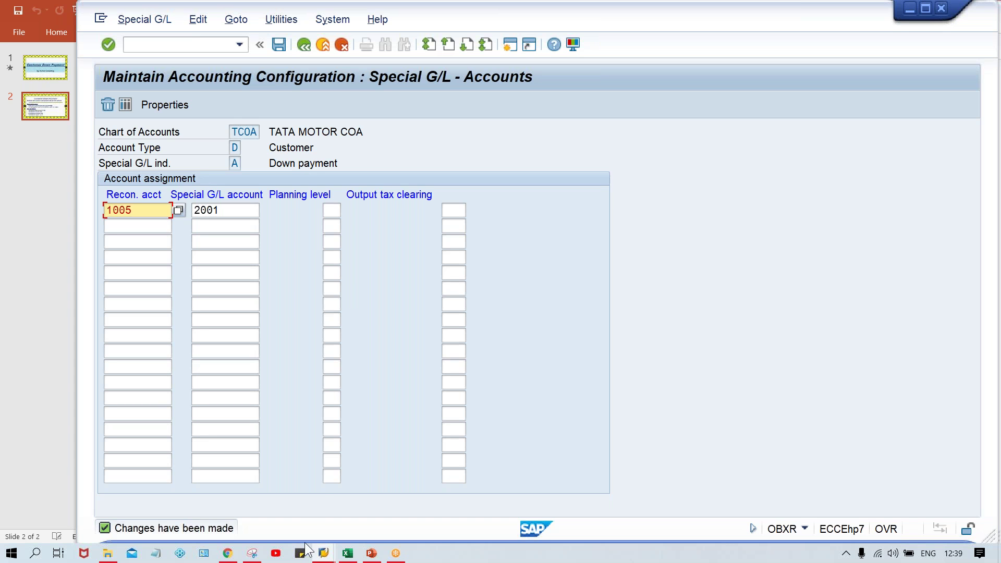
left_click(373, 554)
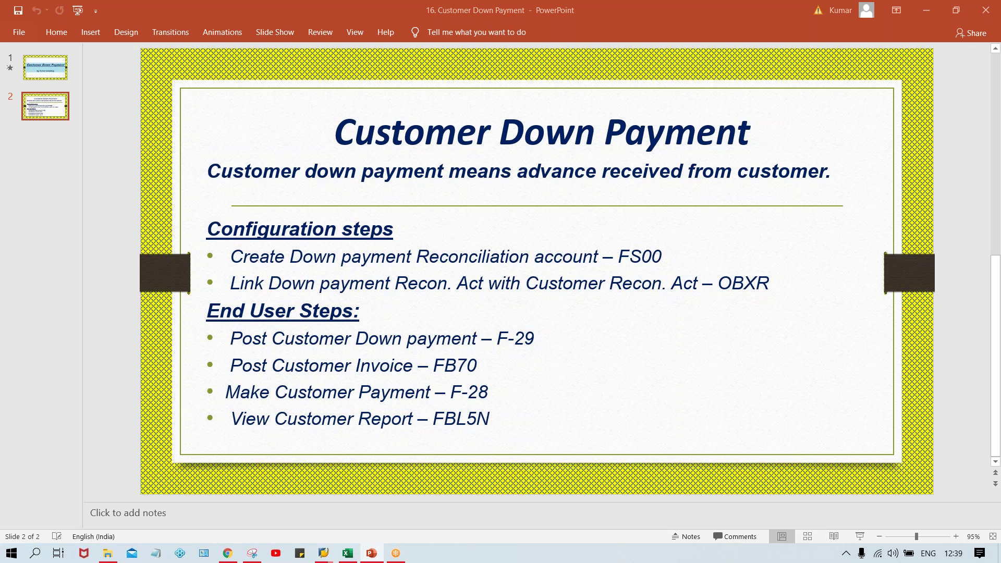
Switch to the SAP session displaying G/L account 2001 and start transaction F-29 in it
key("alt+Tab")
key("alt+Tab")
key("Tab")
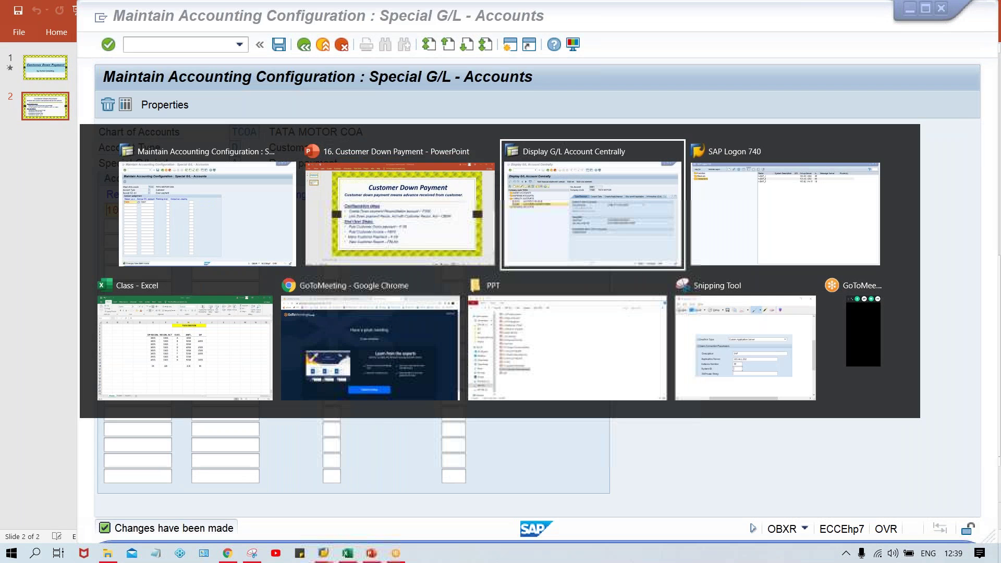
left_click(189, 40)
type("/NF-29")
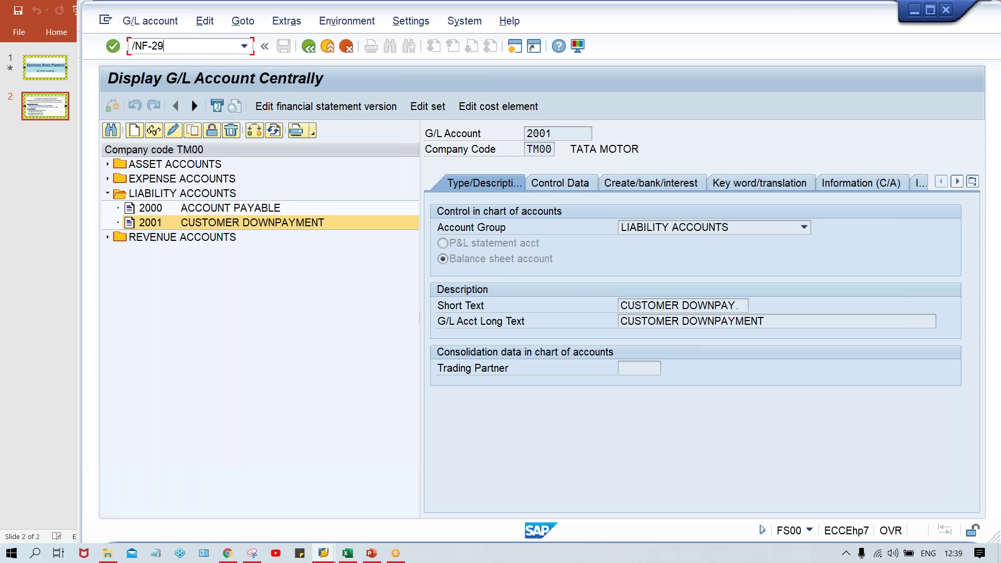
key("Return")
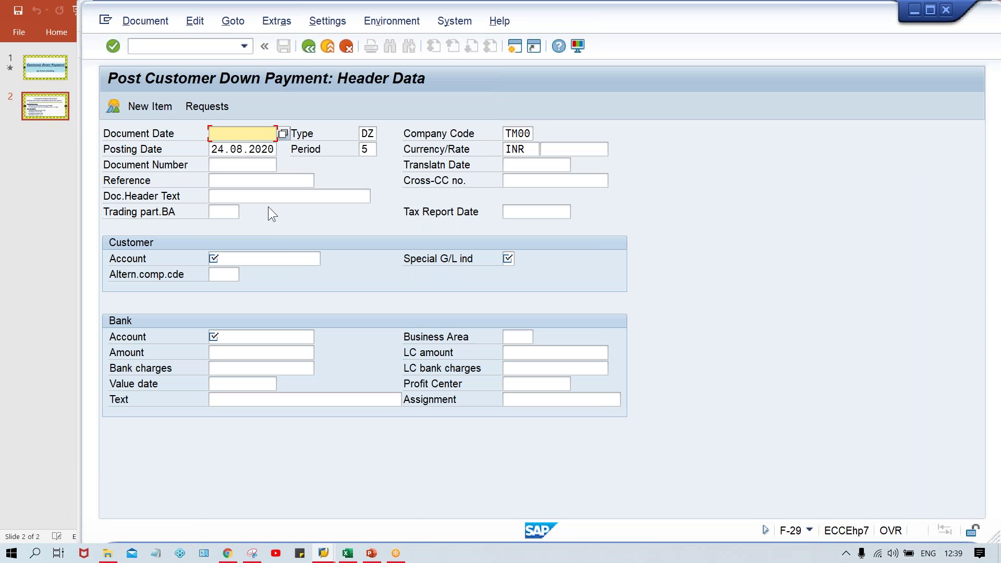
Enter document date 24.08.2020, the account of TEST CUSTOMER_TM00 and special G/L indicator A in the down payment header
type("24.0")
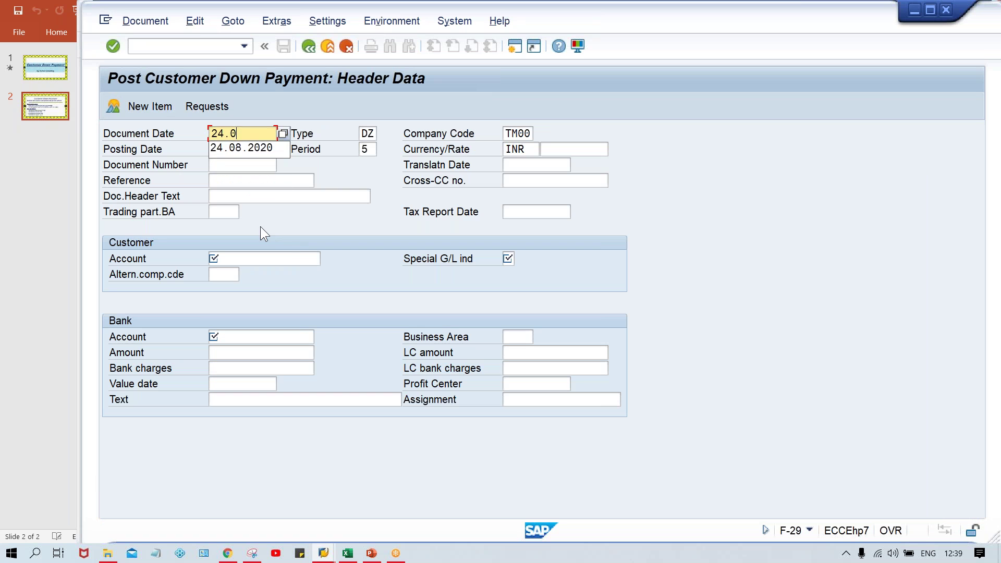
type("8.2020")
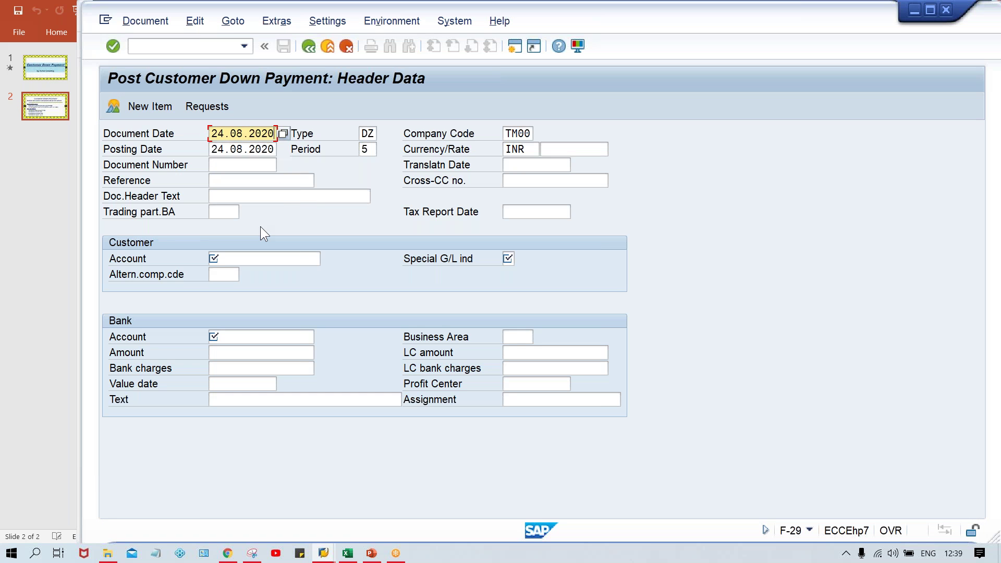
key("Return")
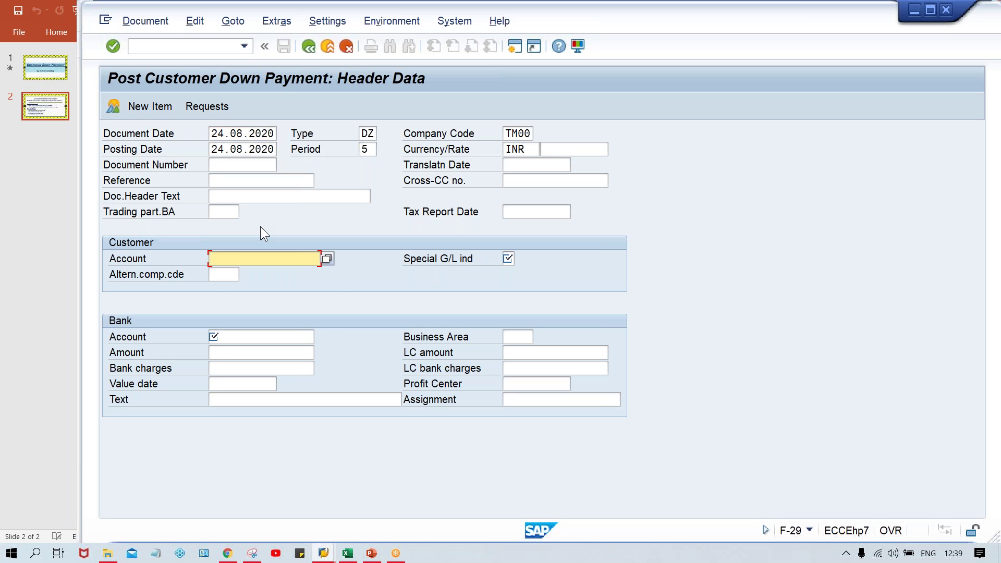
type("100")
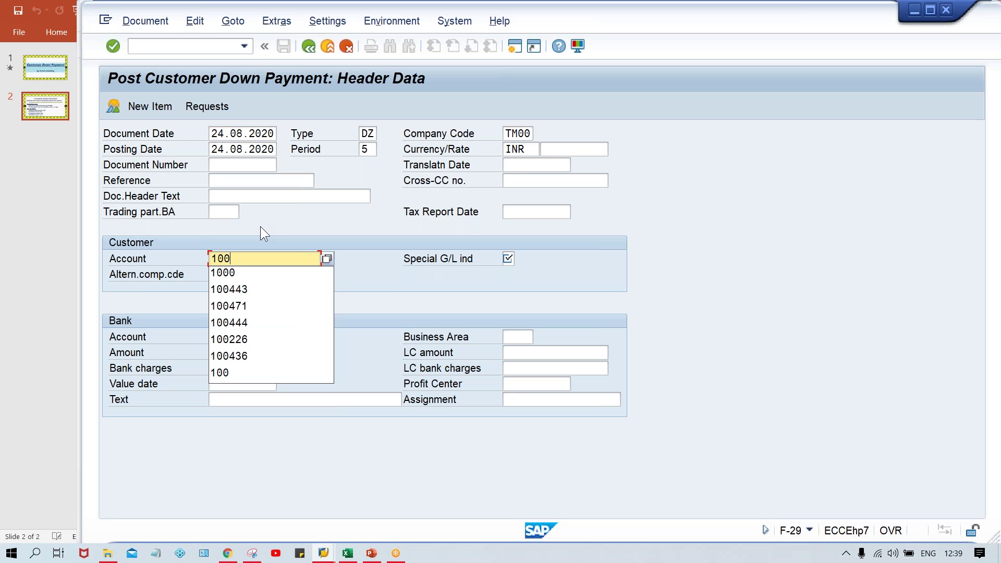
type("232")
key("Return")
type("A")
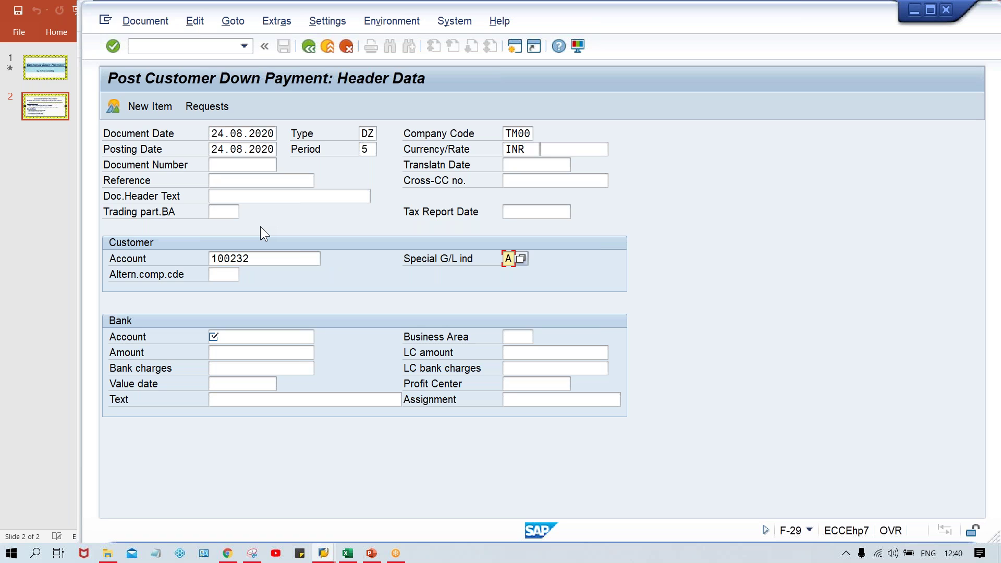
key("Return")
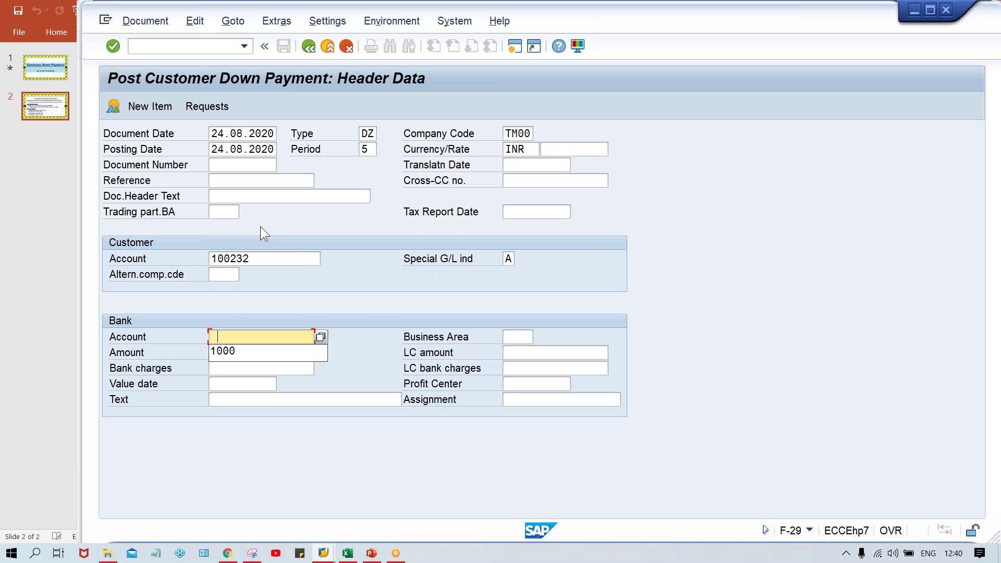
Set the bank G/L account to 1000 and the amount to 500, and proceed to the customer item
key("Down")
key("Return")
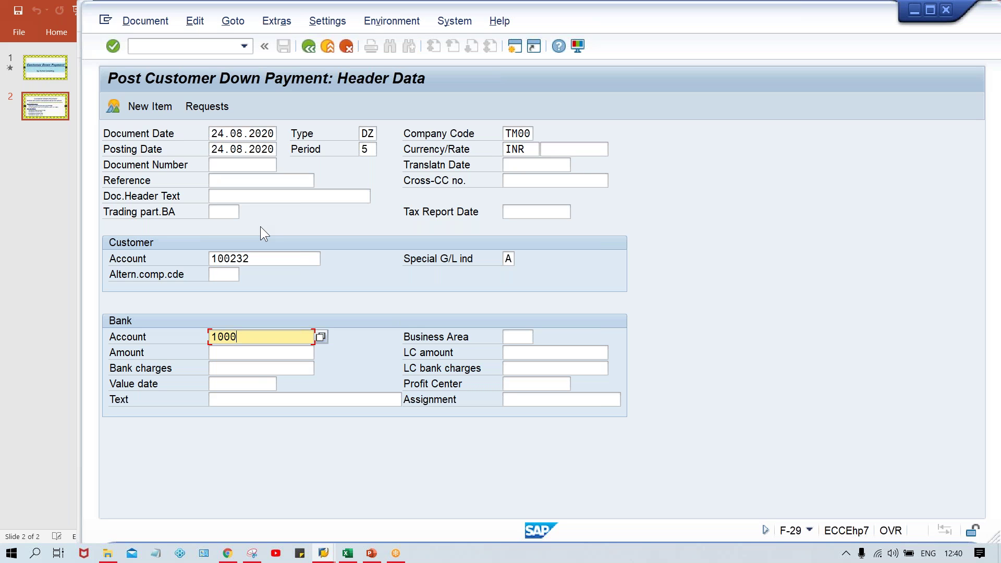
key("Tab")
type("500")
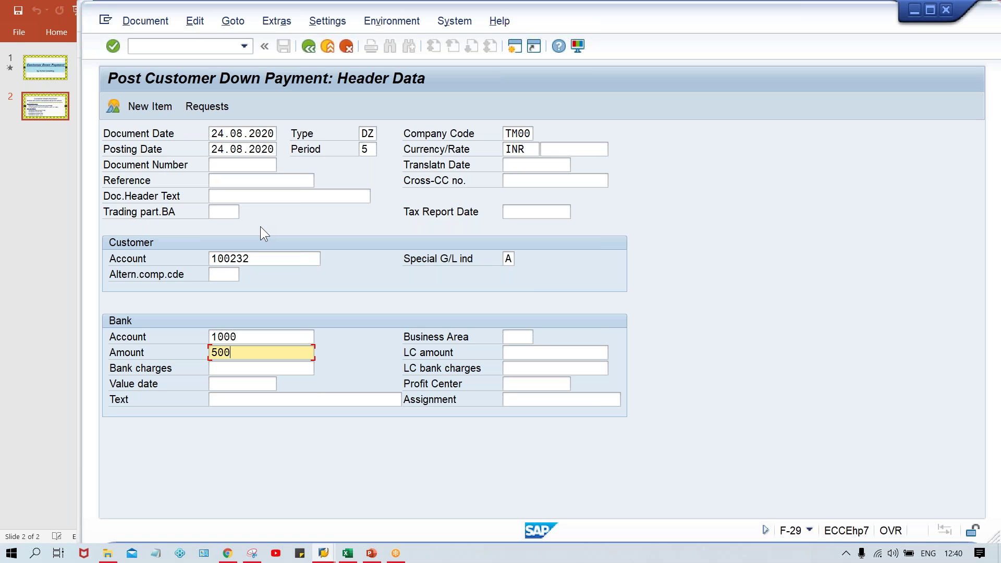
key("Return")
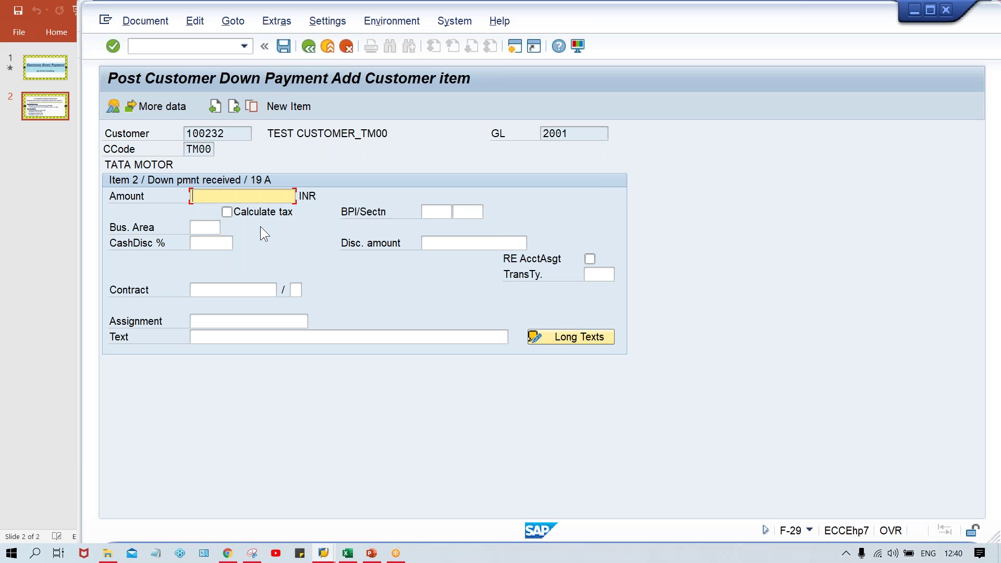
Enter * as the customer item's amount and Customer Downpayment as its text
key("Tab")
key("Tab")
key("Tab")
key("Tab")
key("Tab")
key("Tab")
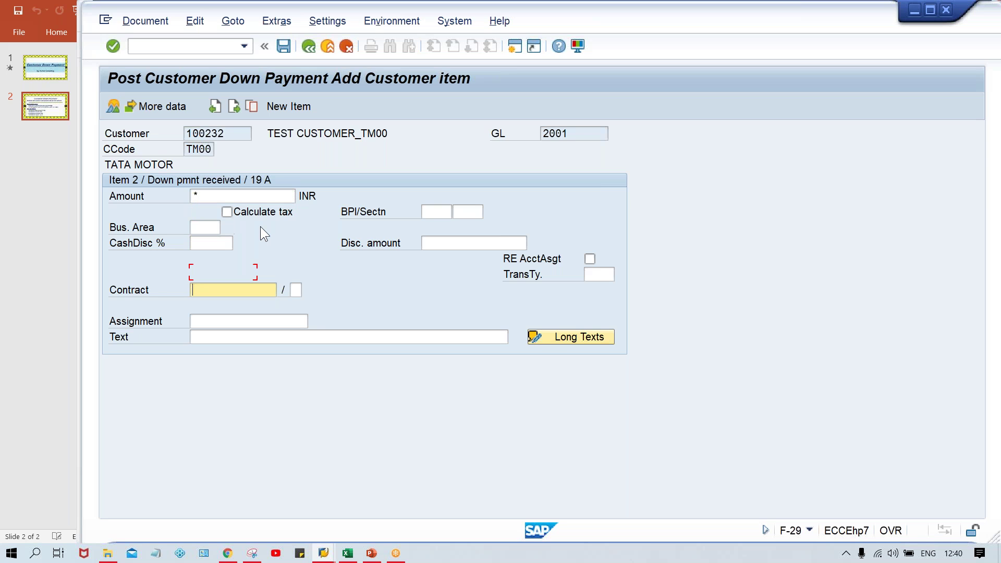
type("C")
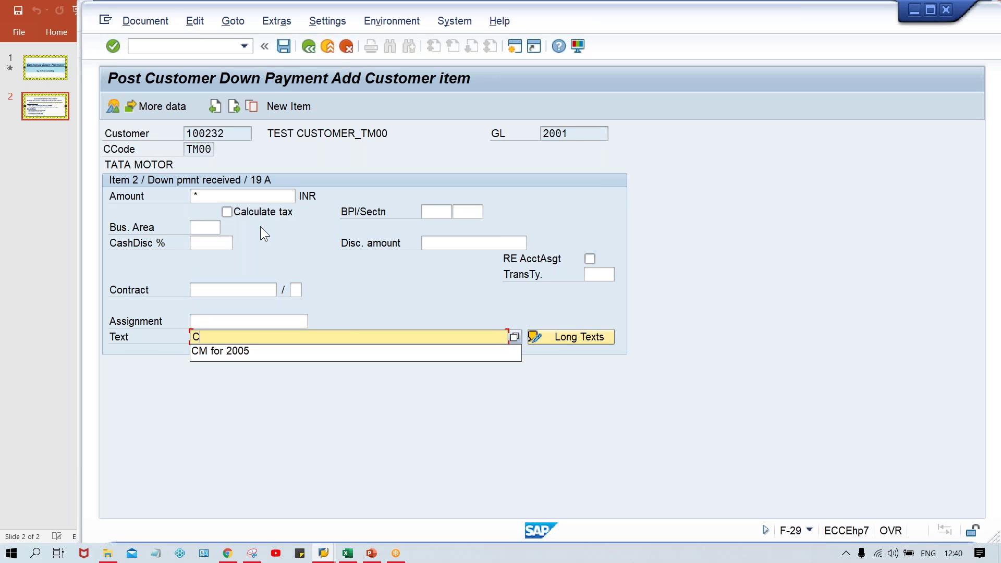
key("Caps_Lock")
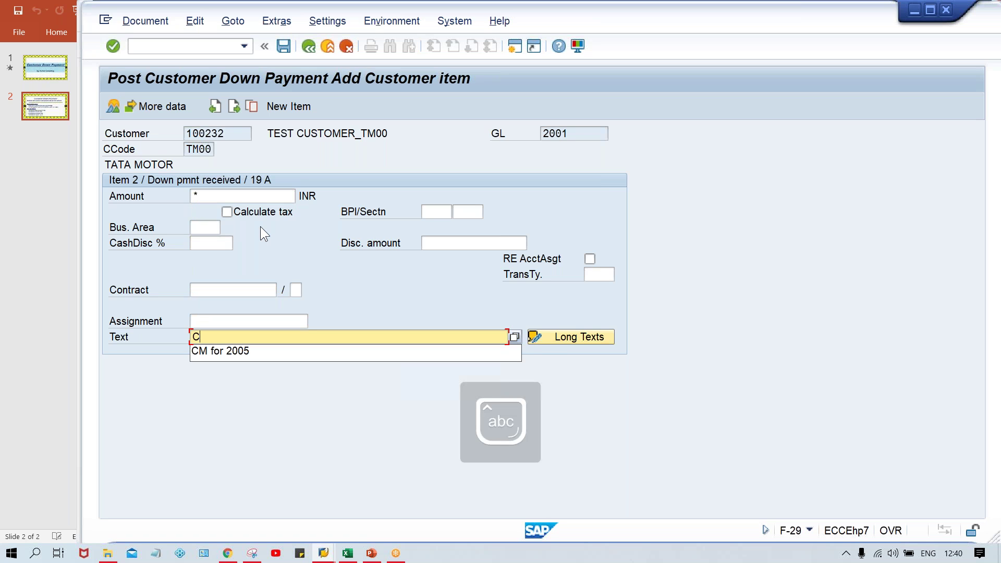
type("ustom")
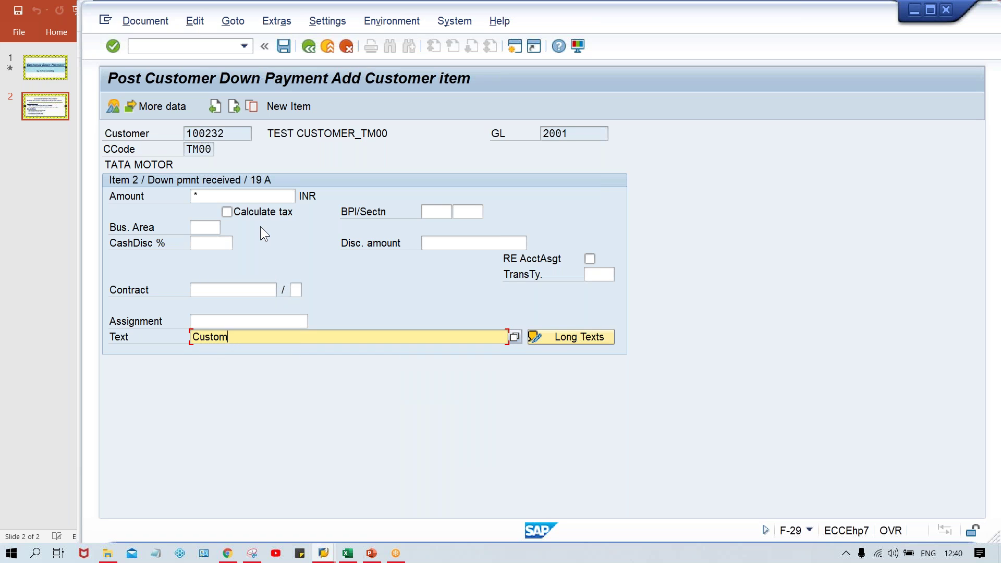
type("er Downpayment")
Simulate the customer down payment document and post it
left_click(145, 21)
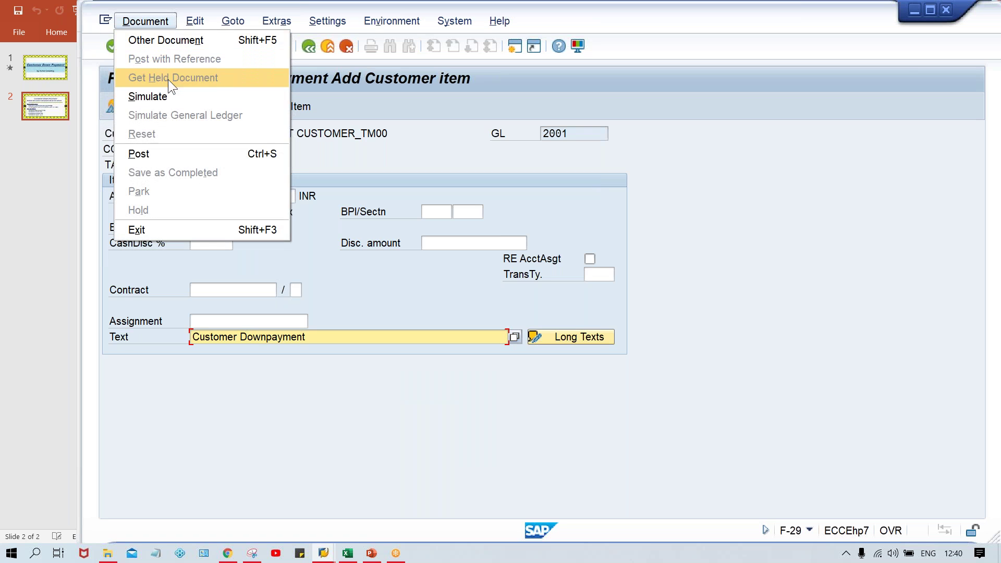
left_click(172, 96)
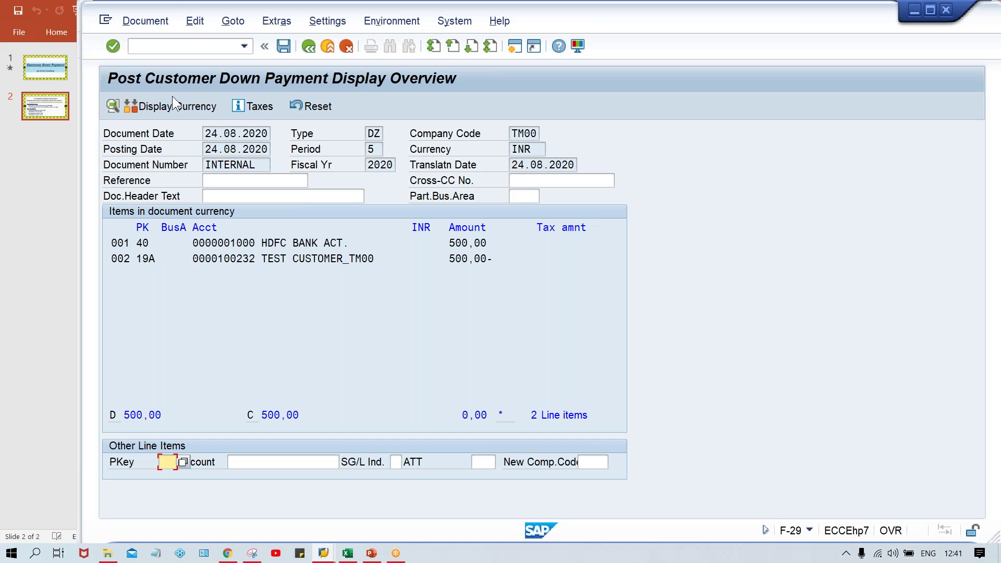
key("ctrl+s")
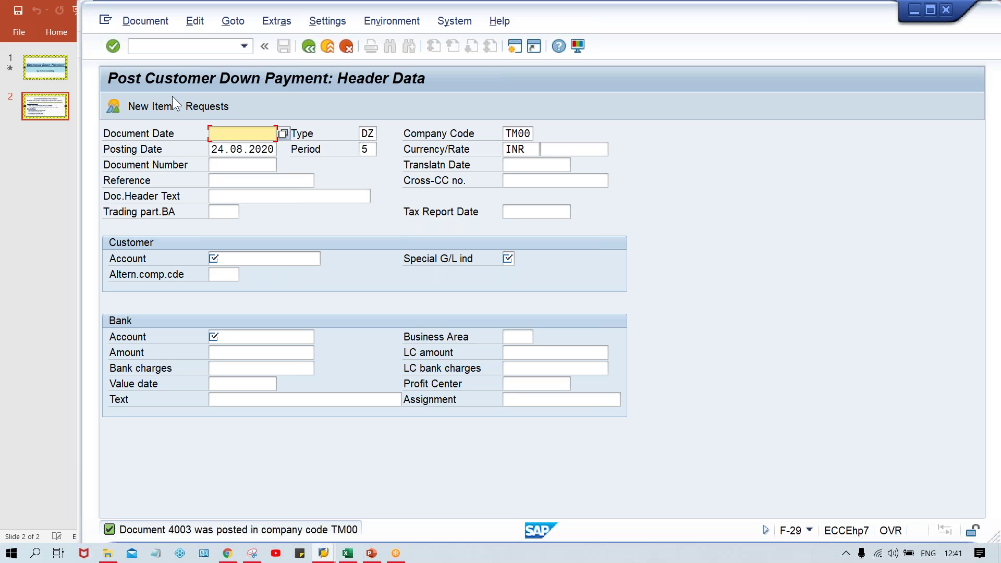
Run the FBL5N line item report for the test customer's normal open items in company code TM00
key("ctrl+slash")
type("/nfbl")
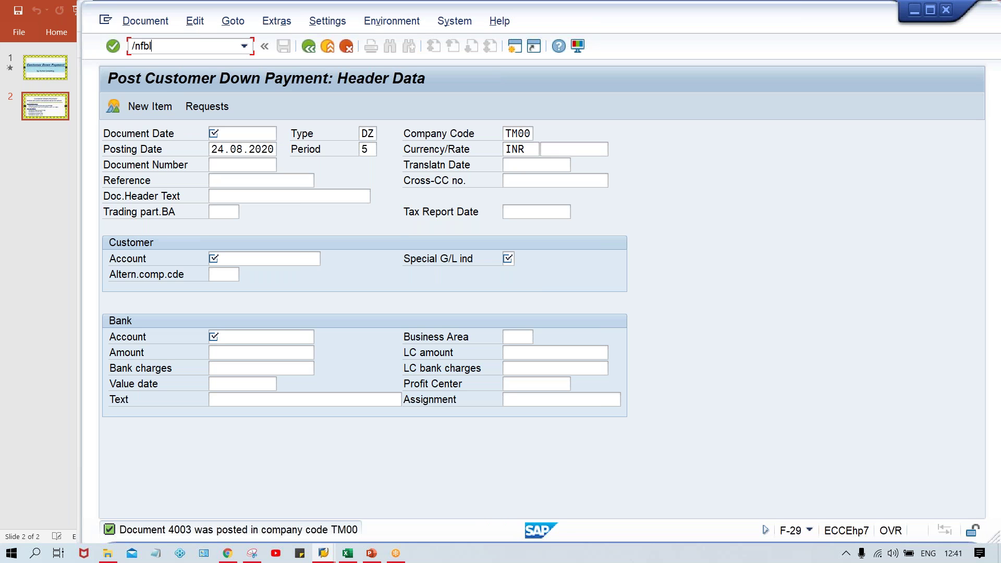
type("5n")
key("Return")
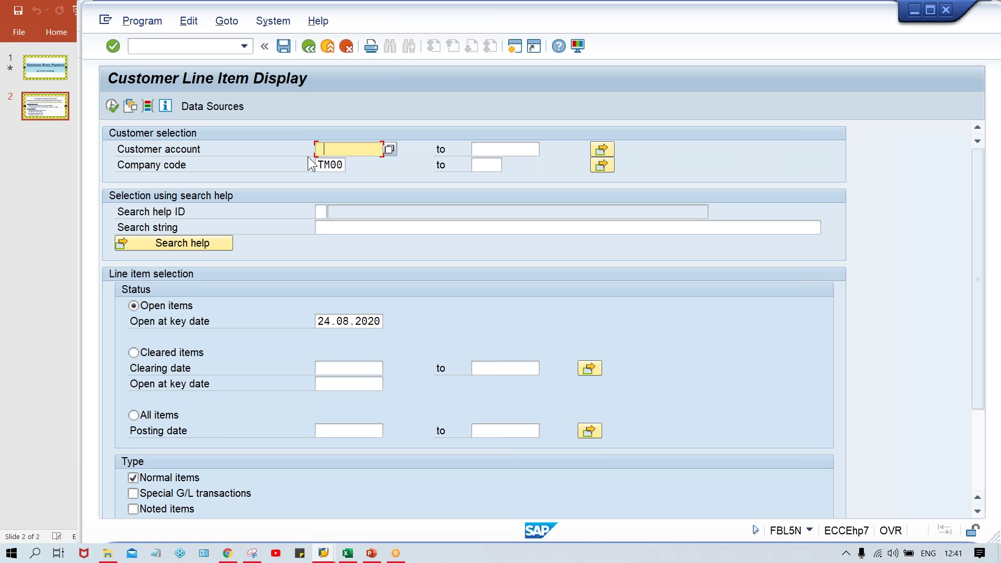
type("100")
key("Down")
key("Return")
left_click(110, 108)
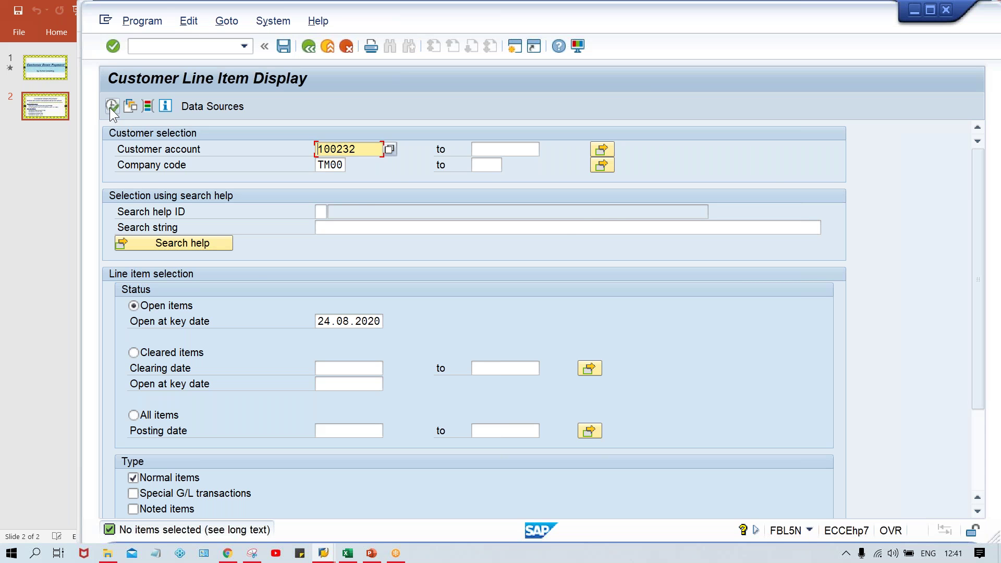
Open a new SAP session and start transaction FB70 in it
key("alt+Tab")
key("alt+shift+Tab")
left_click(515, 47)
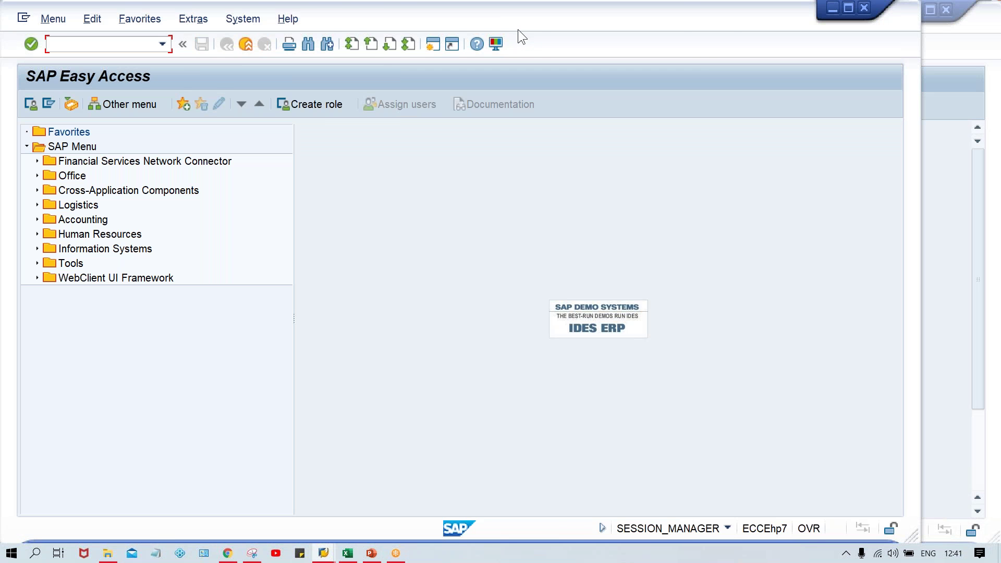
left_click_drag(518, 29, 606, 29)
type("fb70")
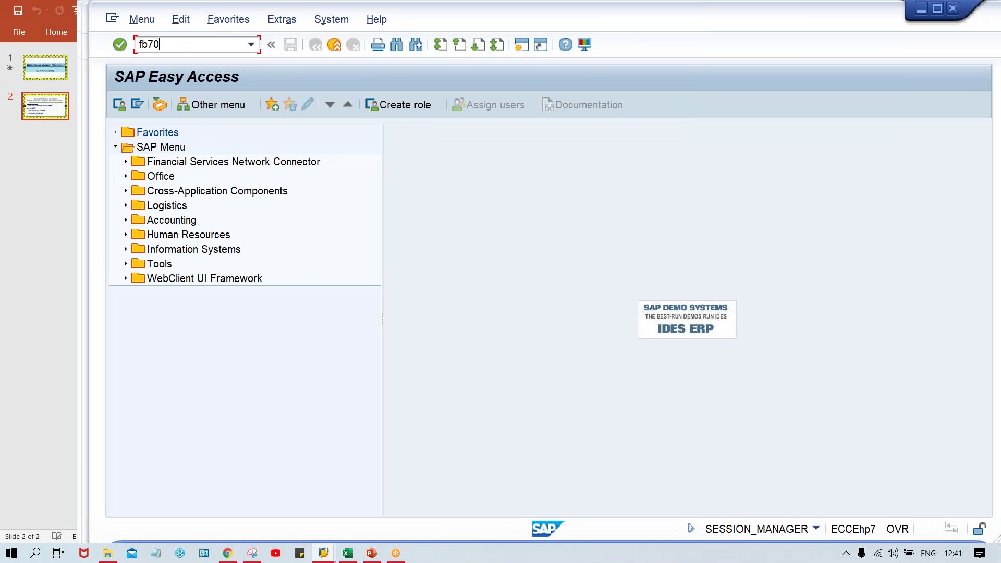
key("Return")
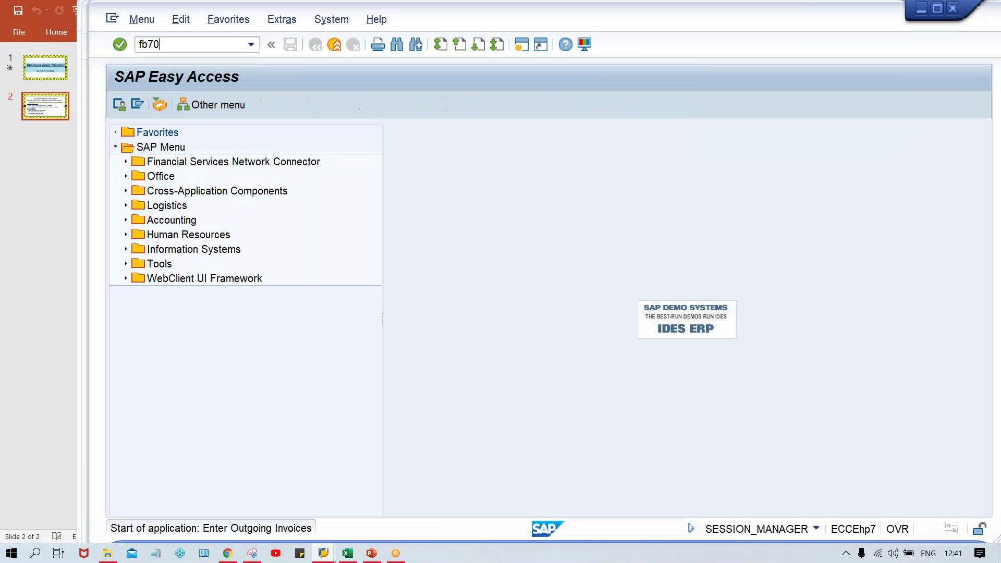
Enter the test customer's account and invoice date 24.08.2020 in the customer invoice header
key("Down")
key("Down")
key("Return")
key("Tab")
key("Down")
key("Return")
key("Tab")
key("Tab")
key("Tab")
key("Tab")
key("Tab")
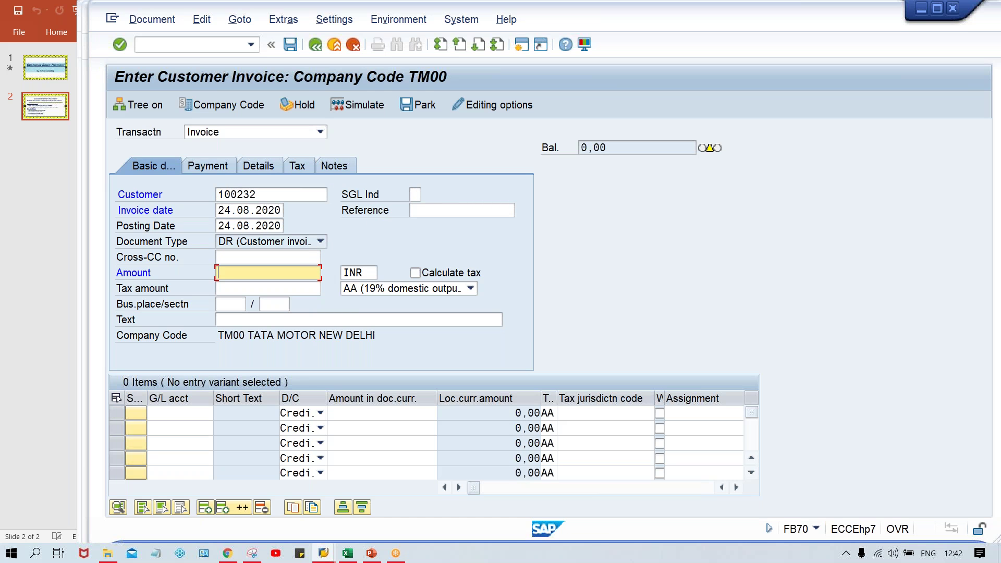
Set the invoice amount to 1200 and add a credit line of 1200 on G/L account 3000
type("1000")
key("BackSpace")
key("BackSpace")
key("BackSpace")
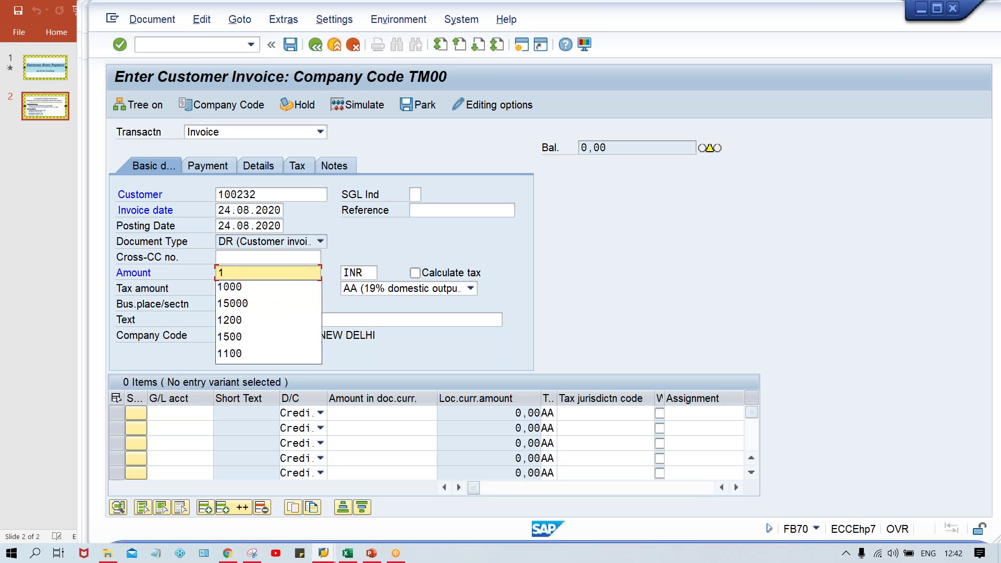
type("200")
left_click(178, 413)
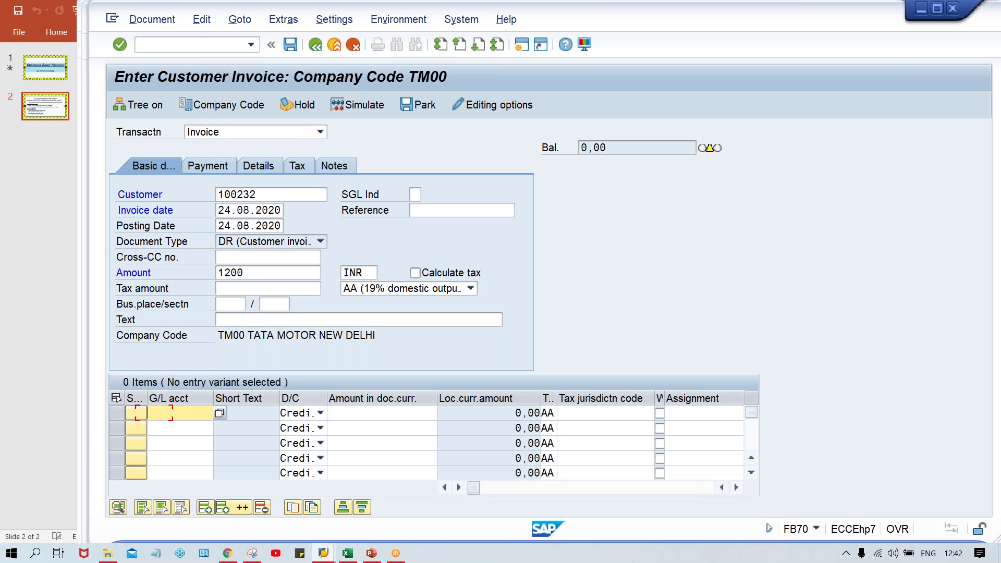
type("3000")
key("Tab")
key("Tab")
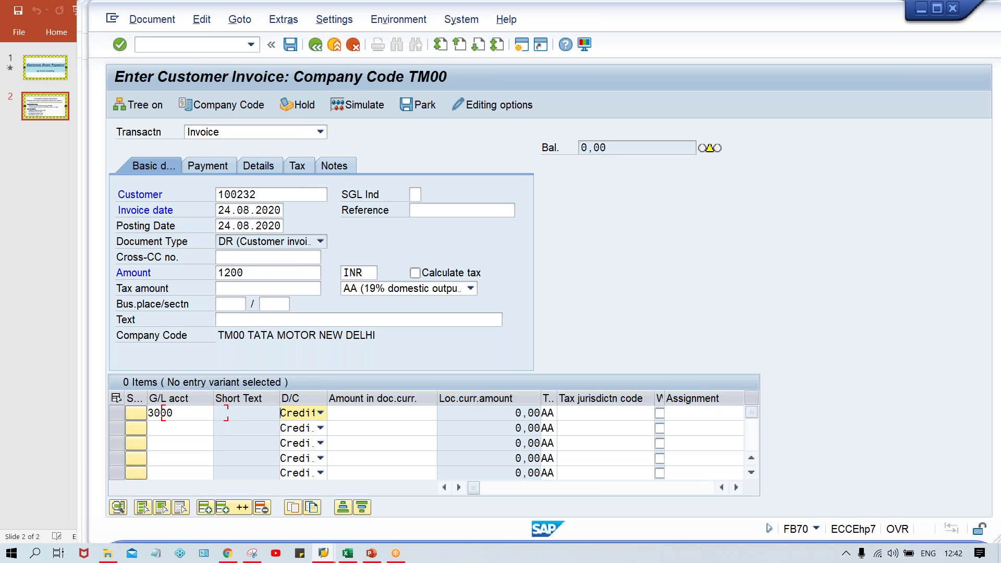
type("1200")
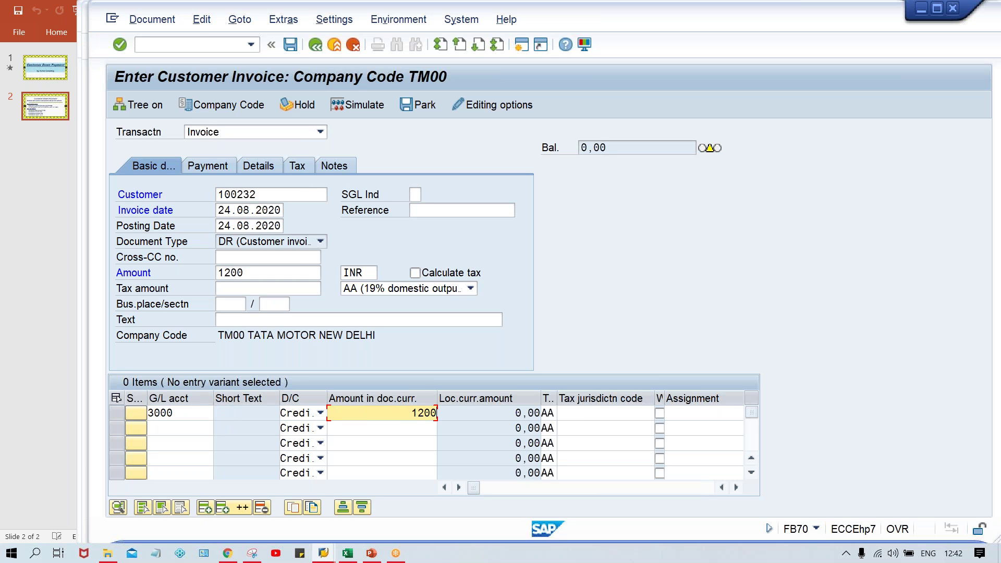
Validate the customer invoice entries and post the document
key("Return")
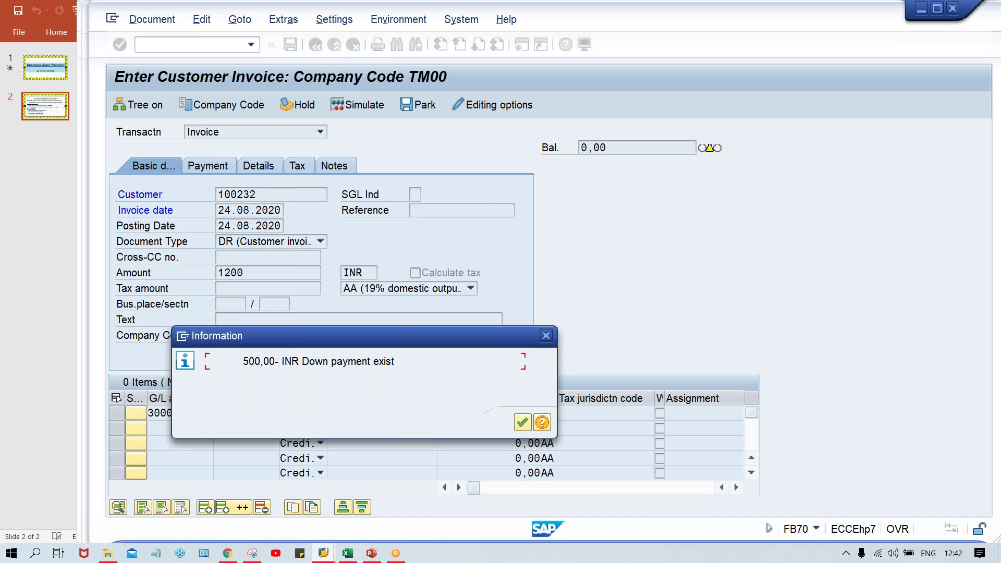
key("Return")
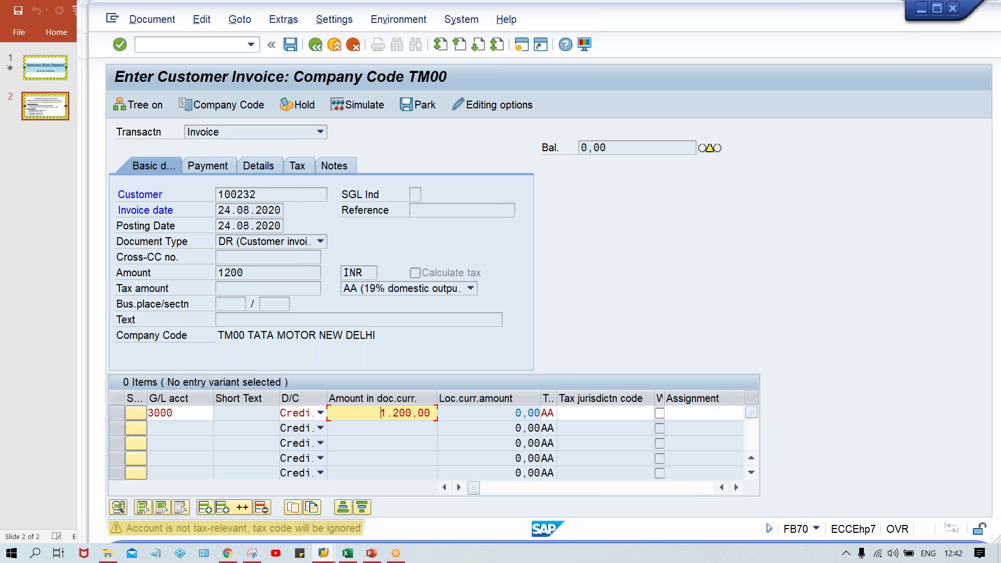
key("Return")
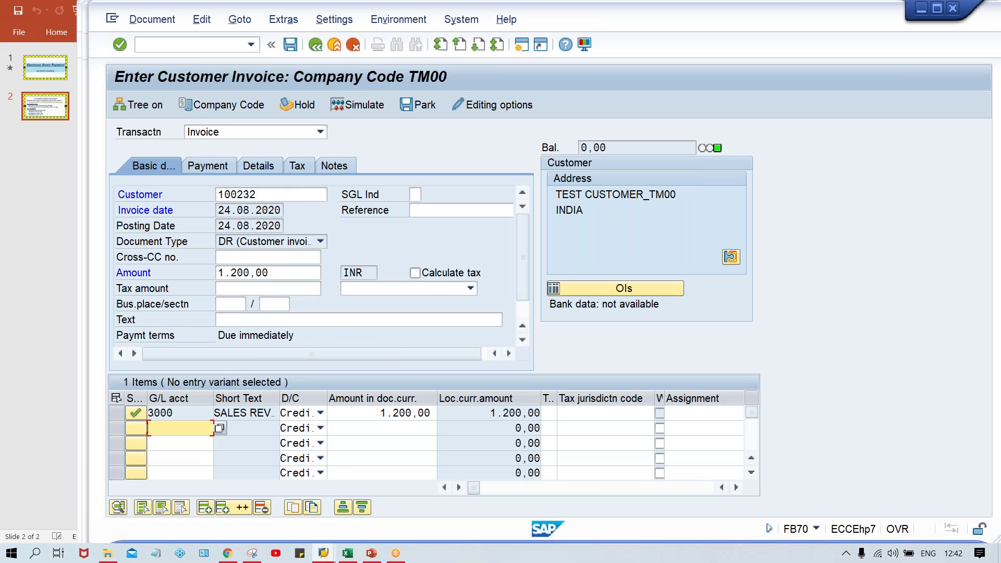
key("ctrl+s")
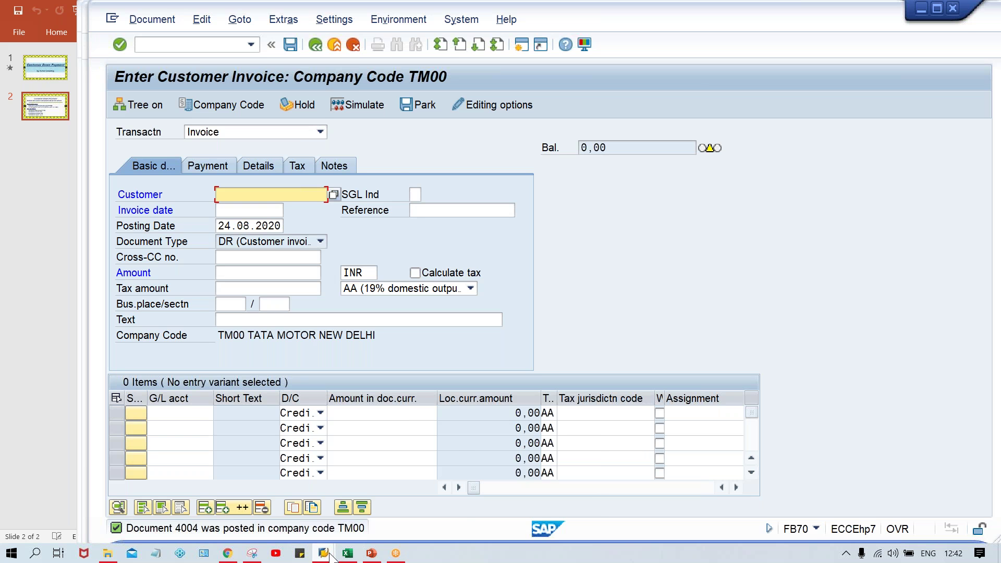
Switch to the FBL5N session and run the report for the test customer's normal open items in company code TM00
mouse_move(330, 555)
left_click(280, 505)
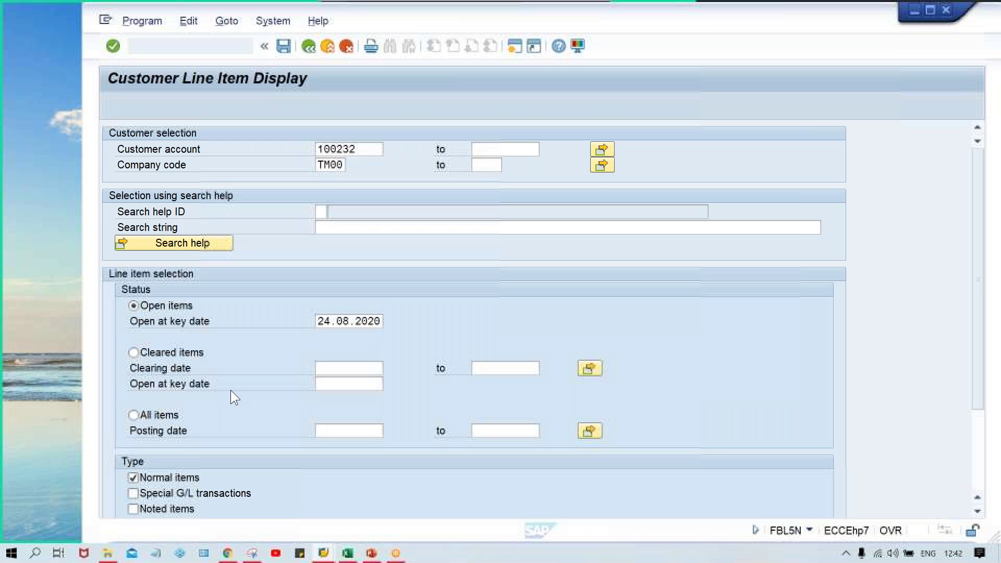
left_click(144, 21)
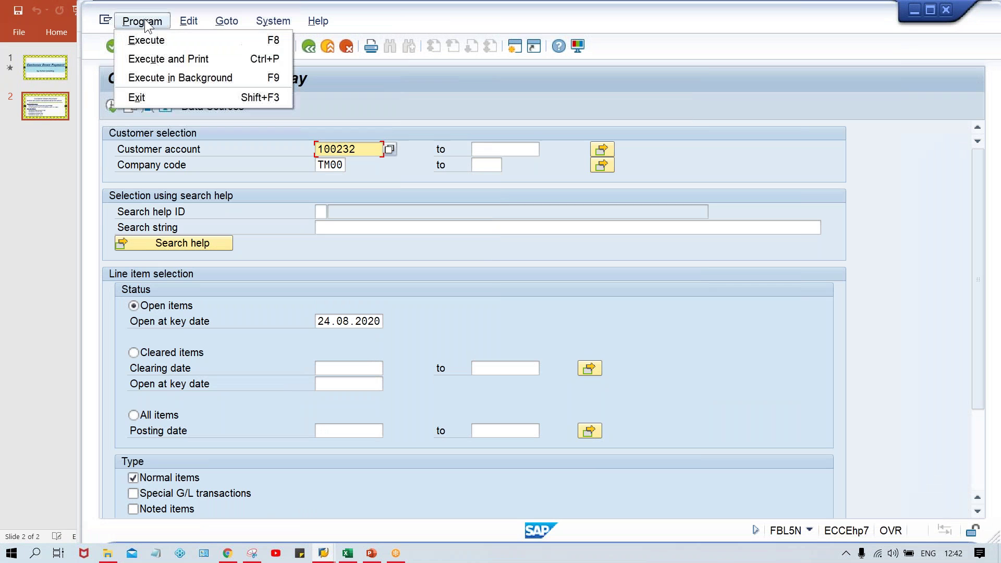
left_click(277, 175)
left_click(109, 111)
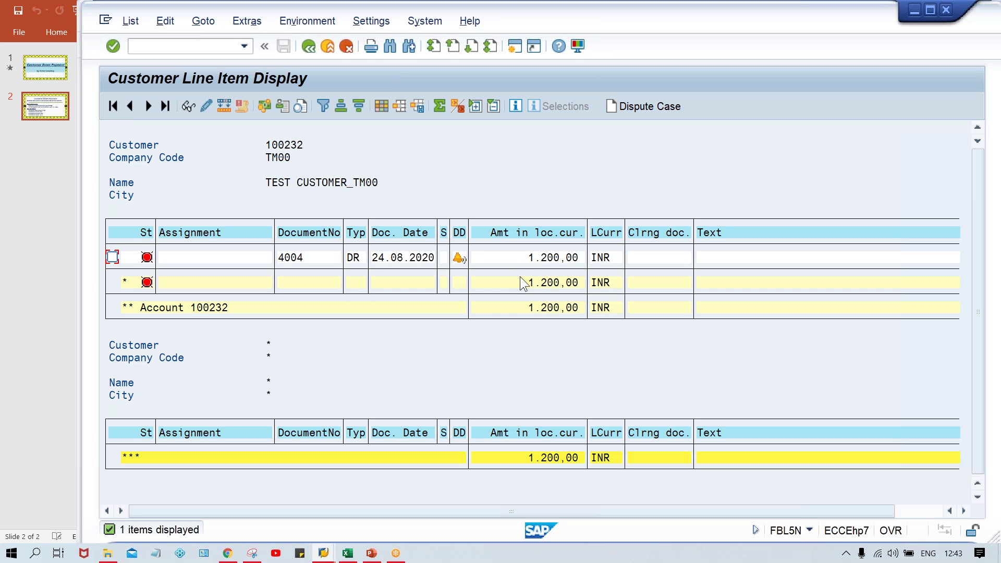
Examine the local-currency amount of the invoice item and the account totals in the customer line item list
left_click(525, 259)
left_click(518, 254)
left_click(524, 307)
left_click(512, 309)
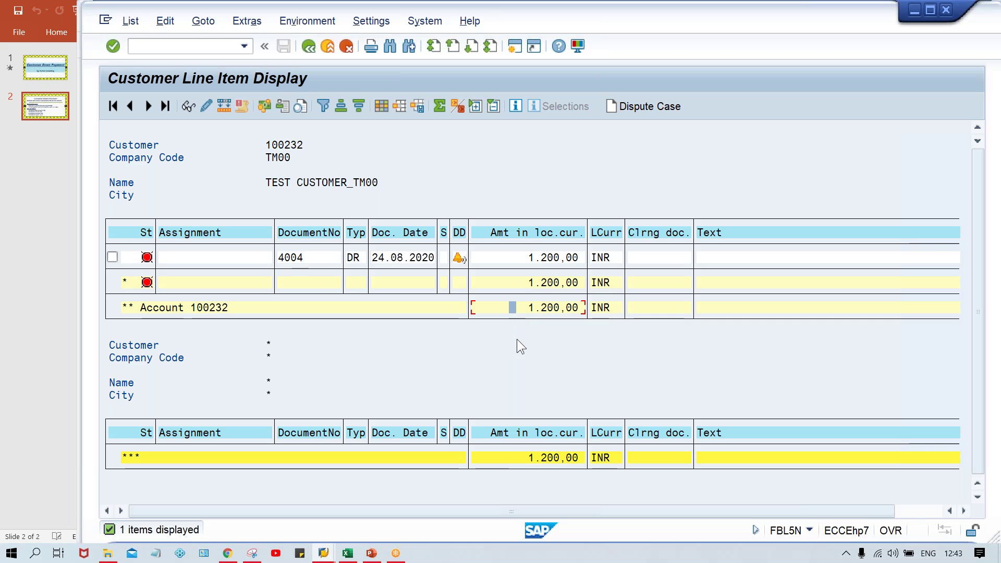
left_click(522, 459)
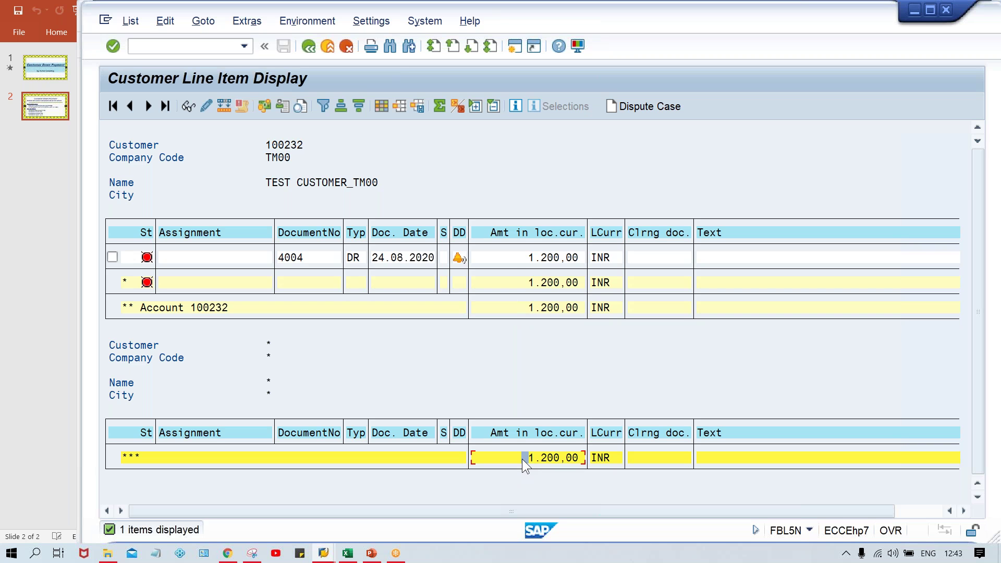
left_click(513, 258)
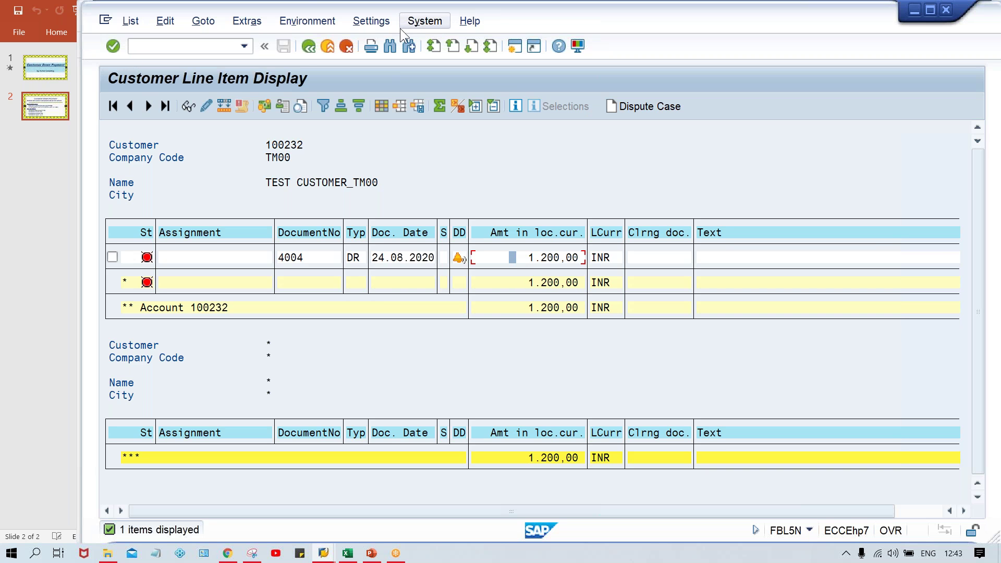
Return to the report selection, include special G/L transactions, and rerun the customer line item display
left_click(307, 46)
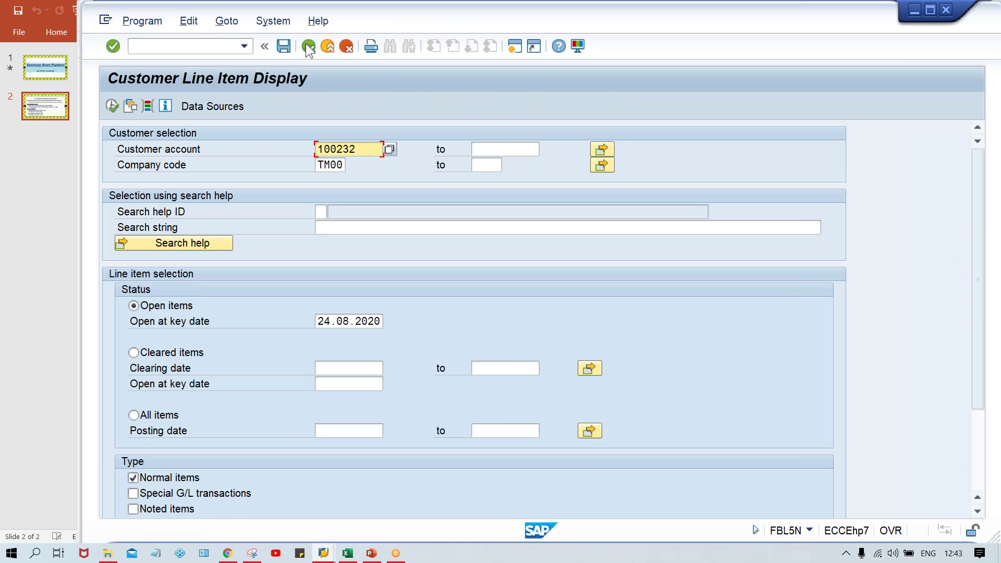
left_click(183, 494)
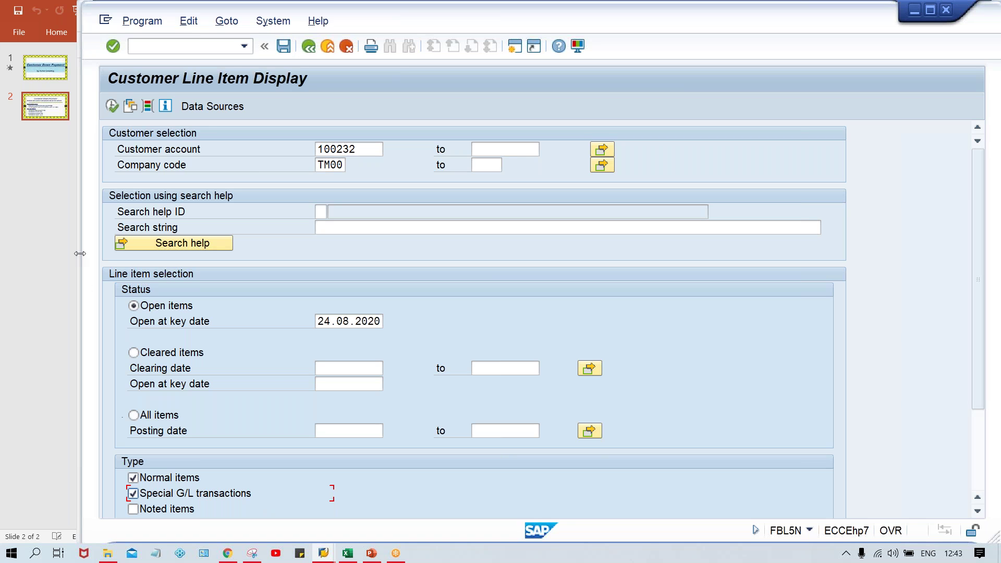
left_click(114, 106)
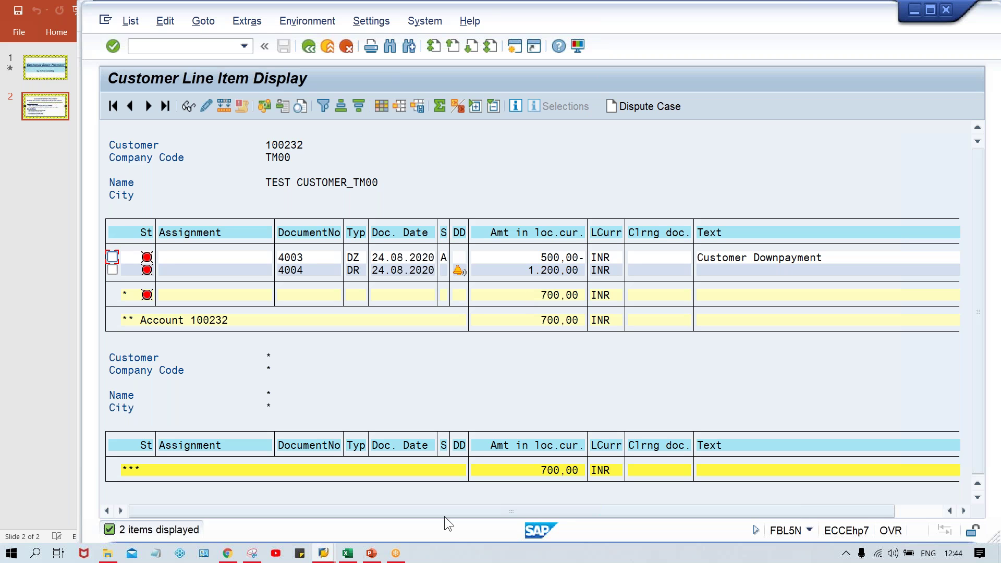
mouse_move(323, 553)
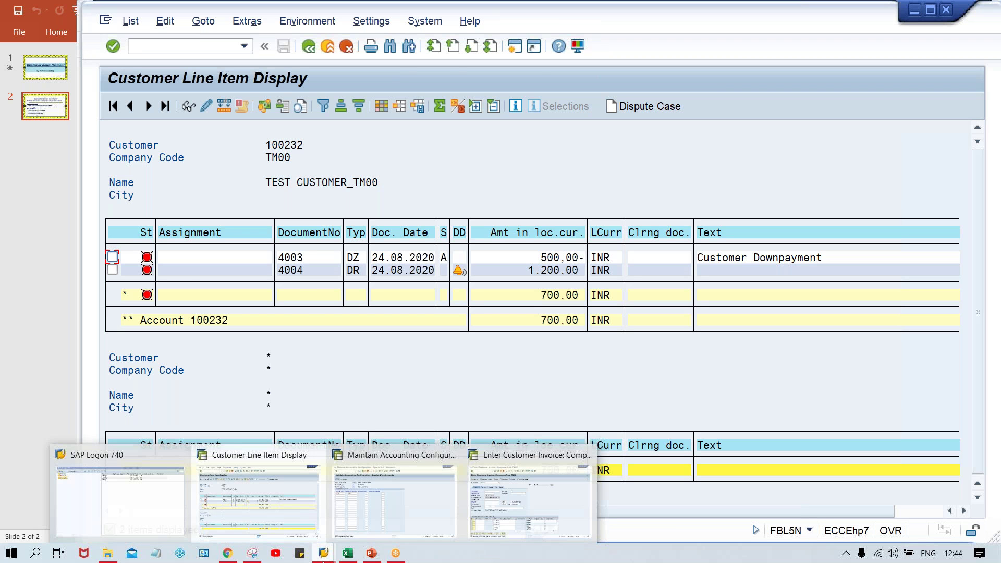
mouse_move(509, 521)
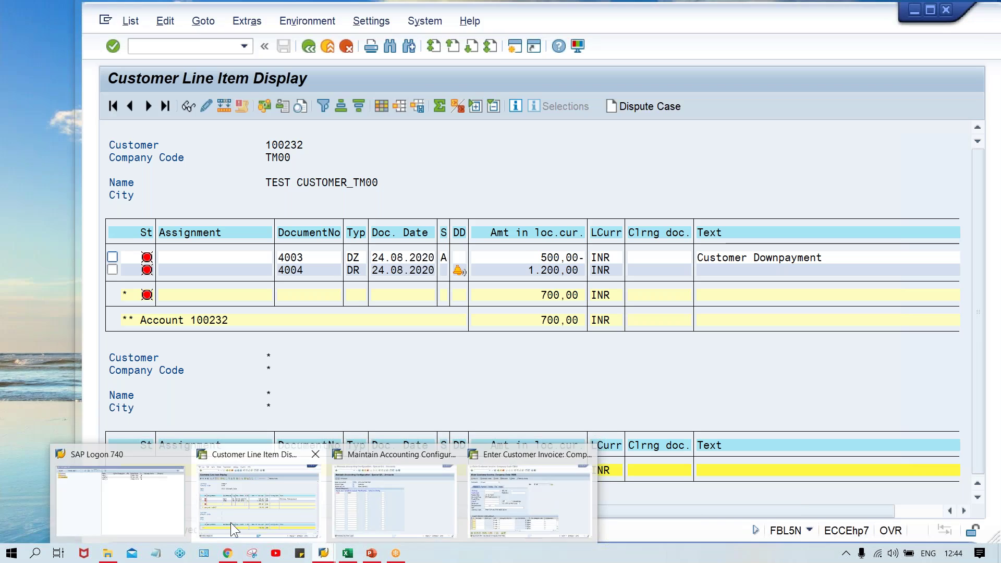
left_click(231, 523)
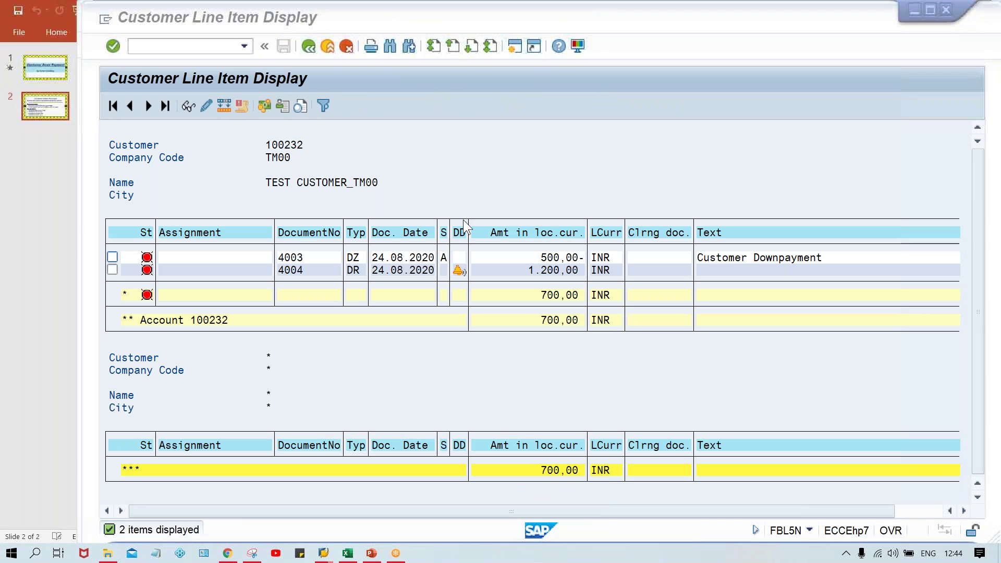
Open the customer down payment line item and check which G/L account it was posted to
double_click(536, 255)
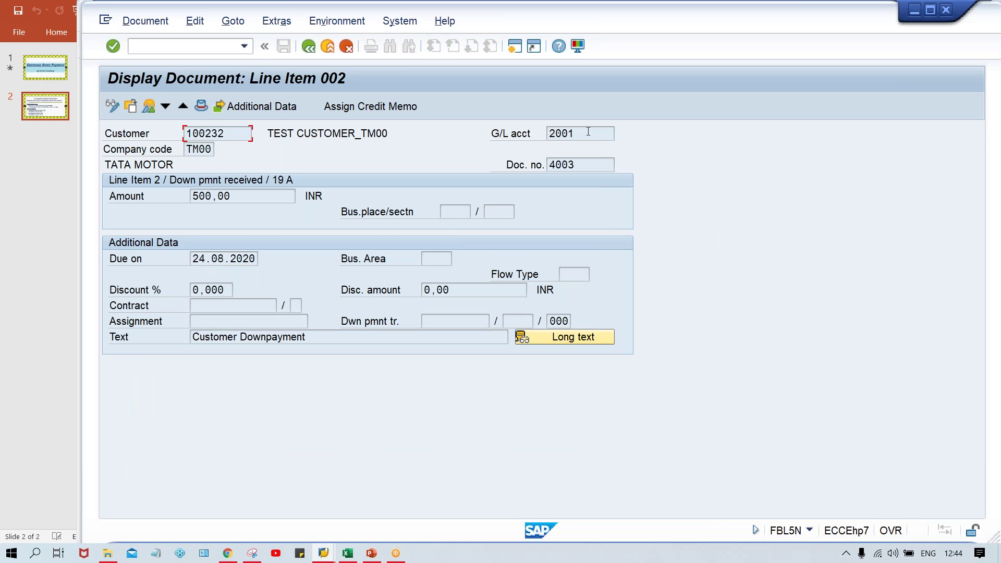
left_click_drag(589, 129, 535, 137)
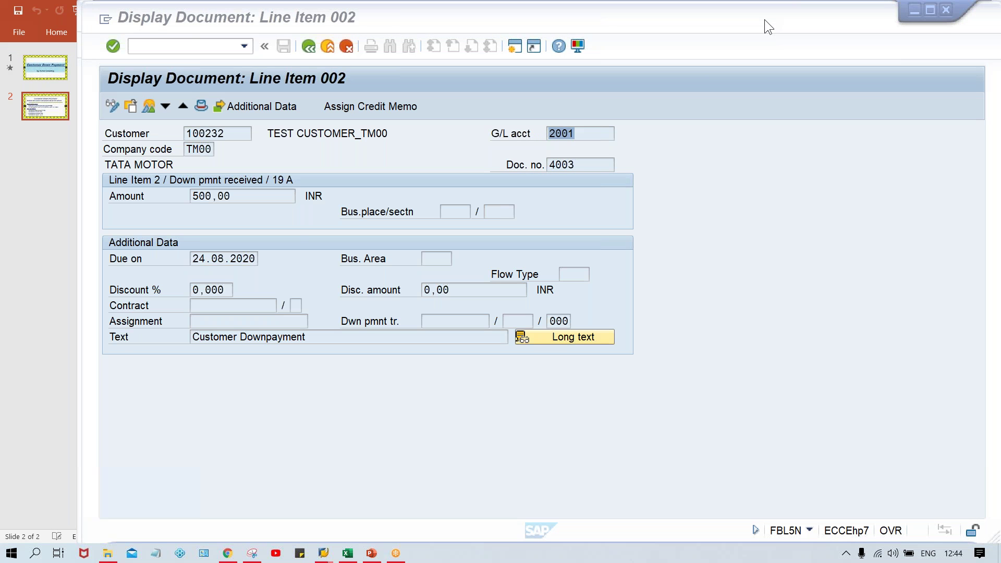
left_click(789, 185)
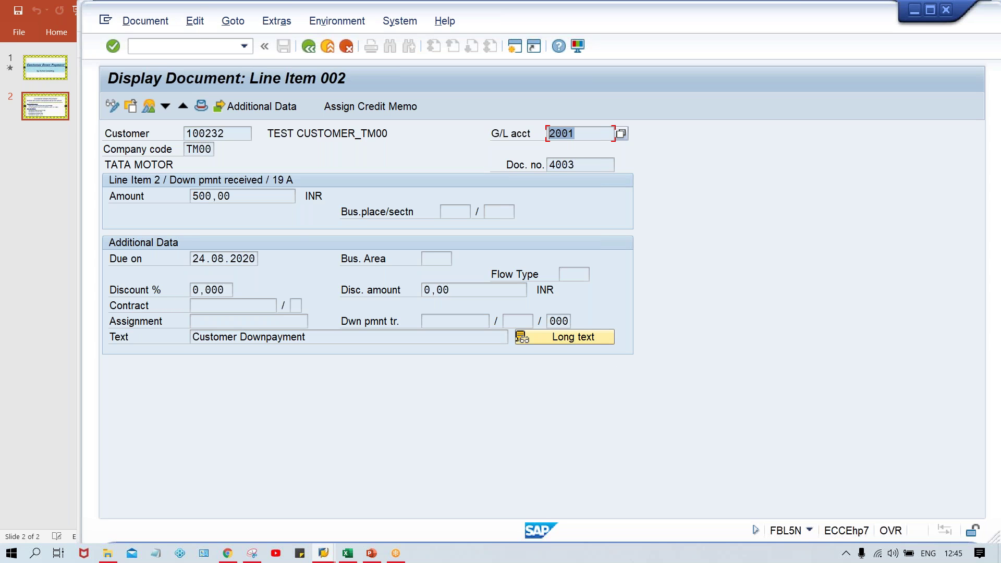
Leave the line item display and start transaction F-28 in the same session
left_click(144, 49)
type("/N")
type("F")
type("B03")
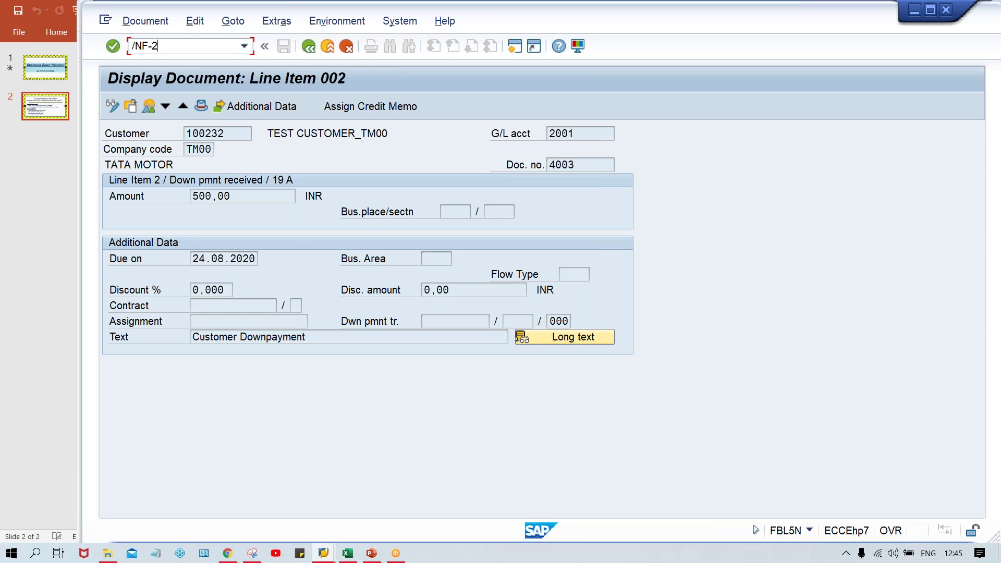
key("Return")
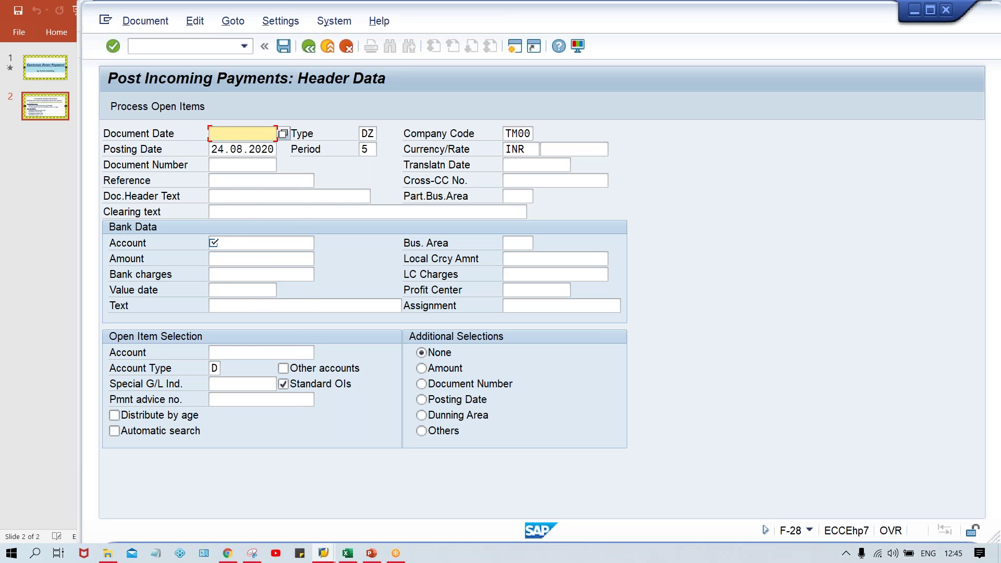
Enter document date 24.08.2020, bank G/L account 1000 and amount 700 for the incoming payment
key("Down")
key("Down")
key("Return")
key("Tab")
key("Tab")
key("Tab")
key("Tab")
key("Tab")
key("Down")
key("Down")
key("Return")
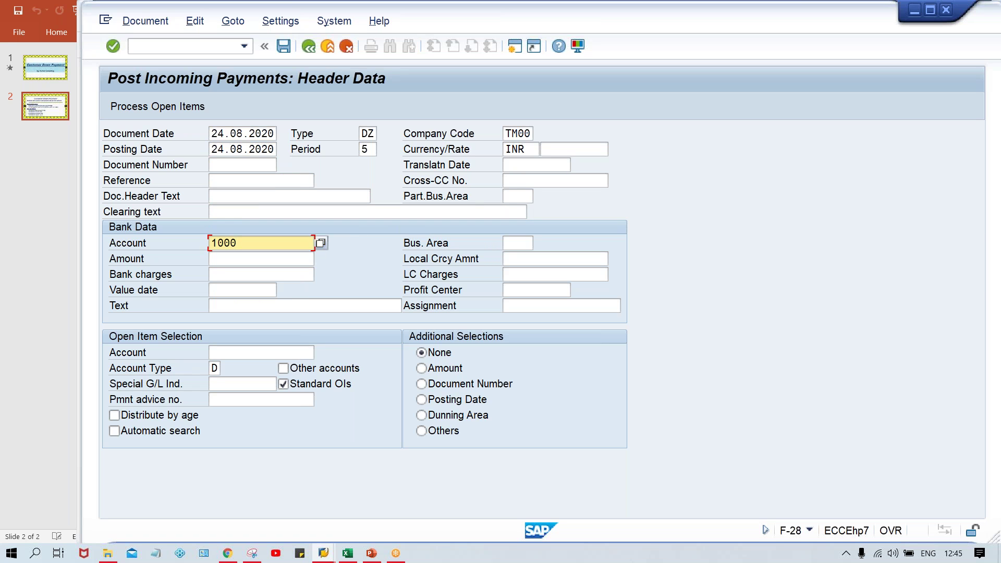
key("Tab")
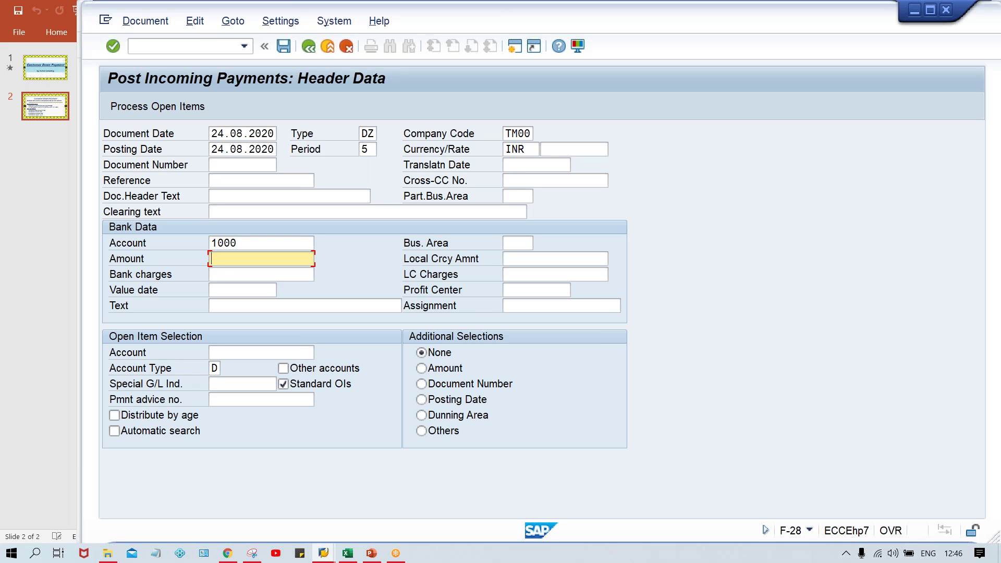
type("700")
Try to process the test customer's standard open items without a special G/L indicator, and inspect the invoice's gross amount
left_click(225, 354)
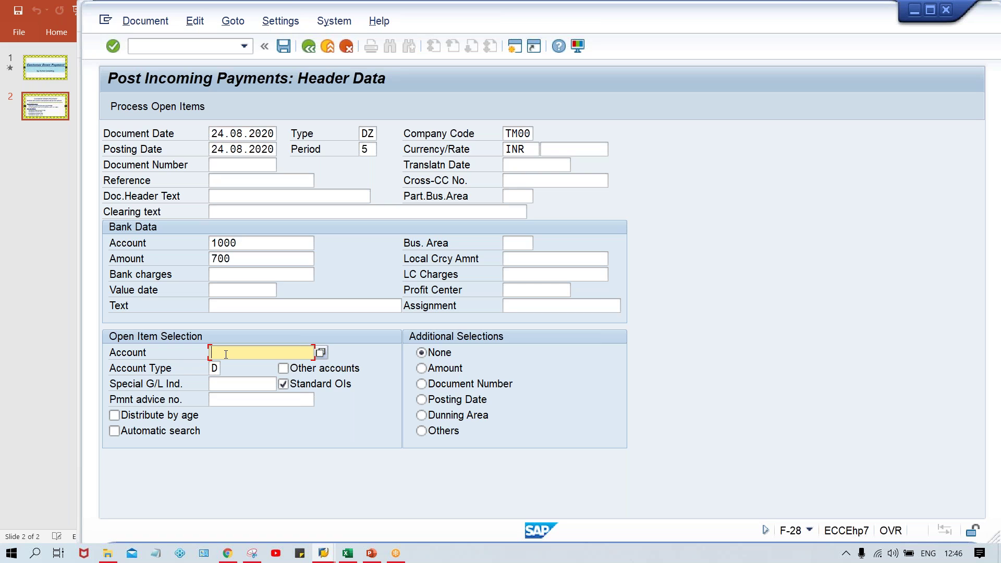
left_click(226, 354)
key("Down")
key("Return")
key("Return")
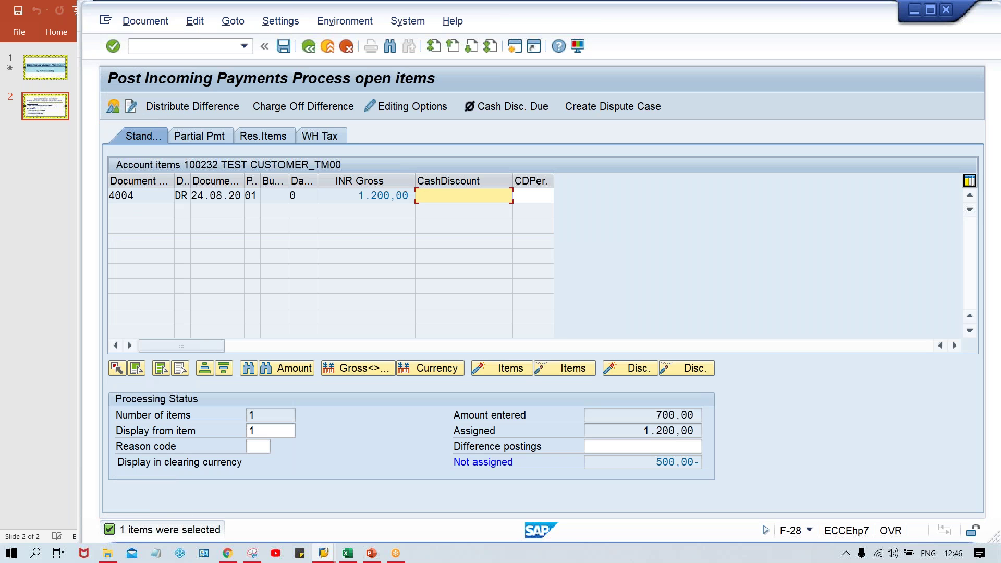
left_click(345, 198)
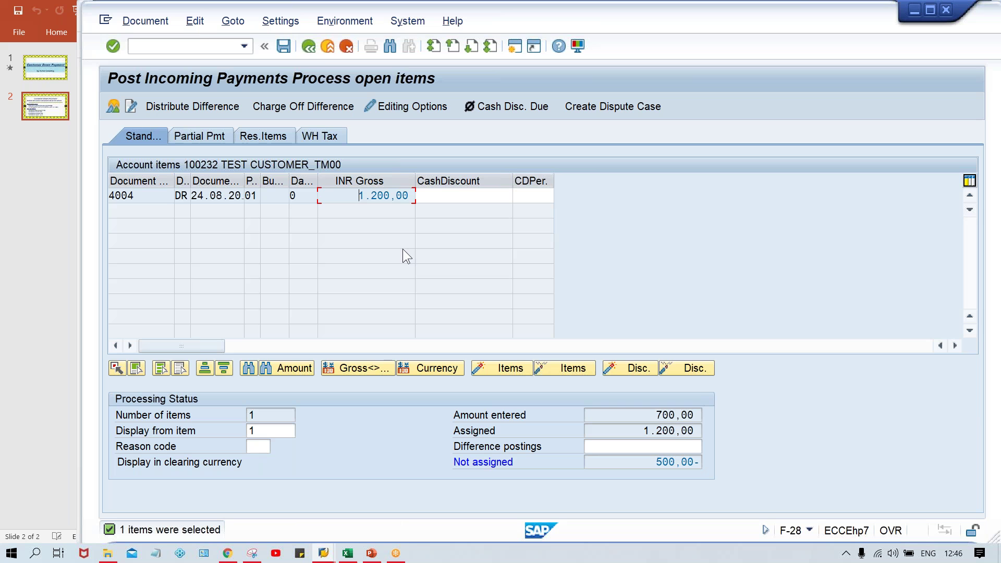
Leave open item processing and discard the incoming payment entries
left_click(351, 51)
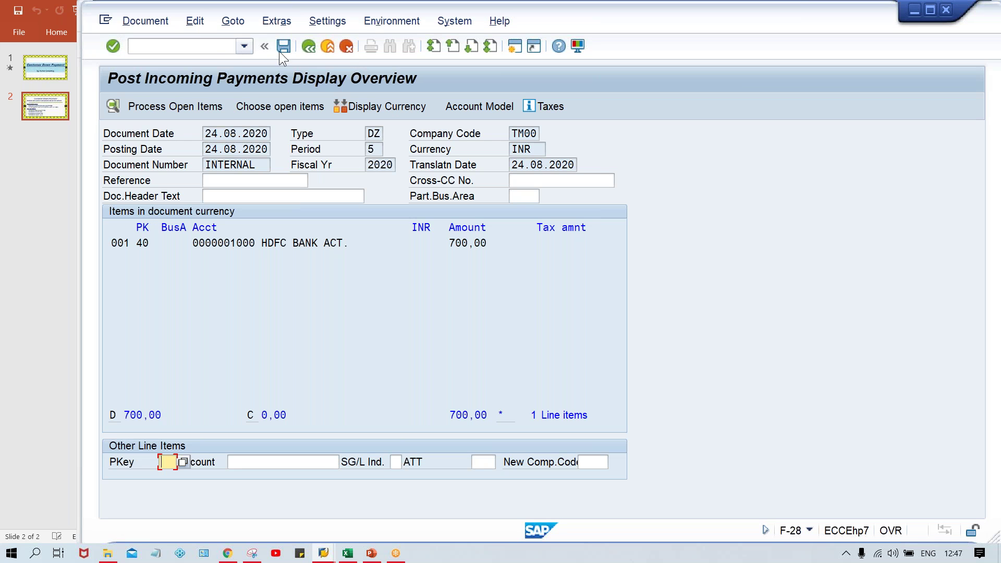
left_click(307, 51)
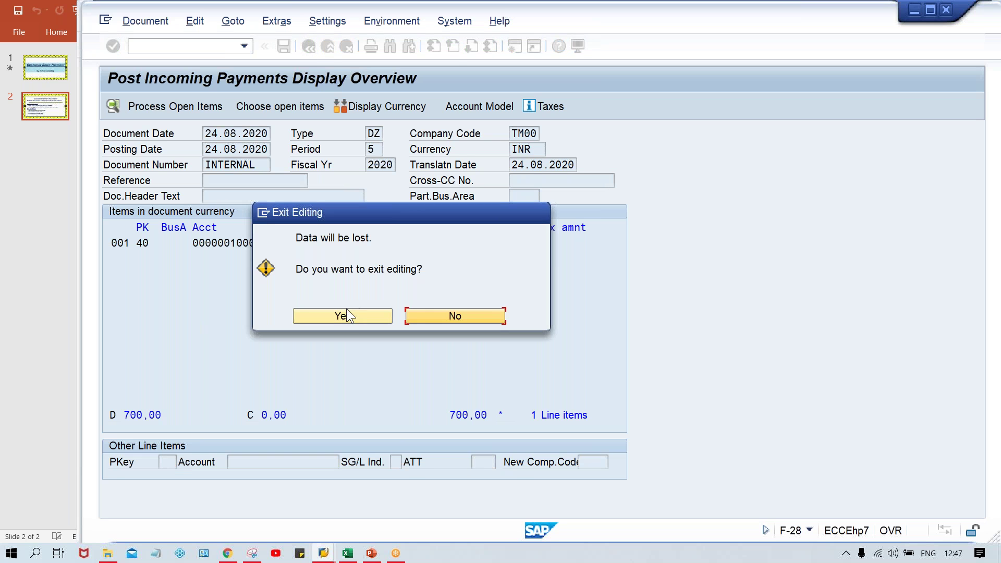
left_click(345, 311)
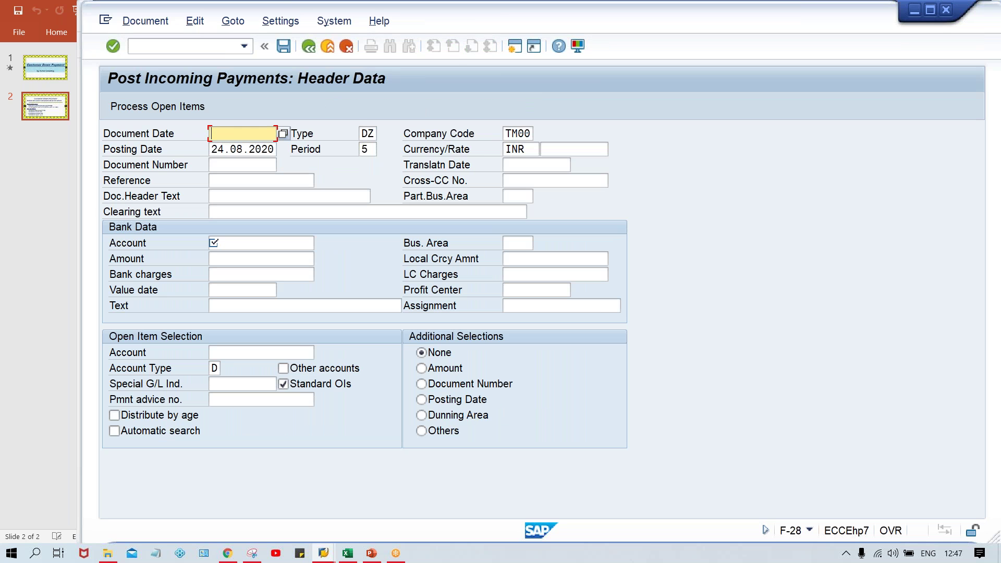
Fill in the blank incoming payment header again with document date 24.08.2020, bank G/L account 1000 and amount 700
key("Down")
key("Return")
key("Tab")
key("Tab")
key("Tab")
key("Tab")
key("Tab")
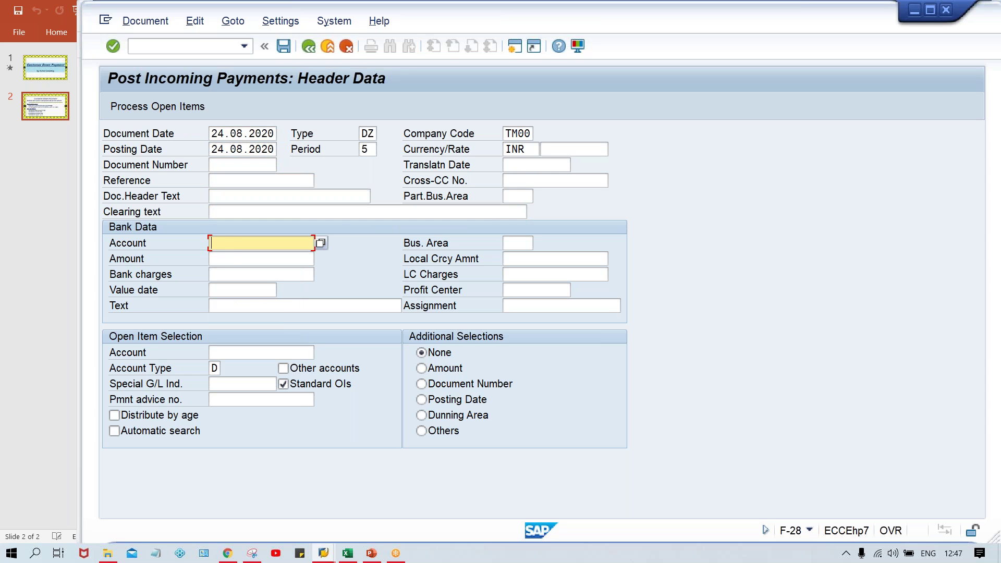
key("Down")
key("Return")
key("Tab")
key("Down")
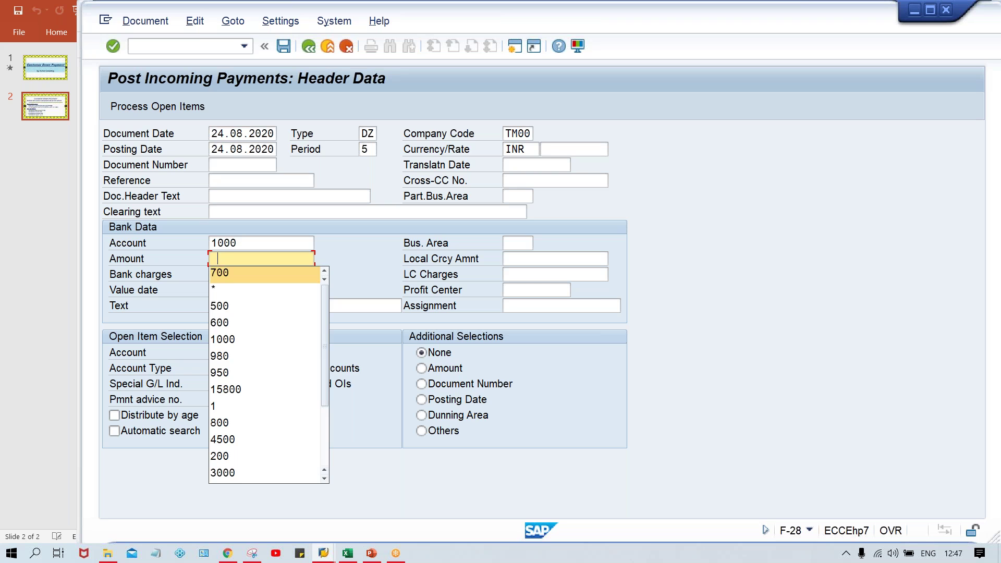
key("Return")
Select the test customer's account with special G/L indicator A and process its open items
key("Tab")
key("Tab")
key("Tab")
key("Tab")
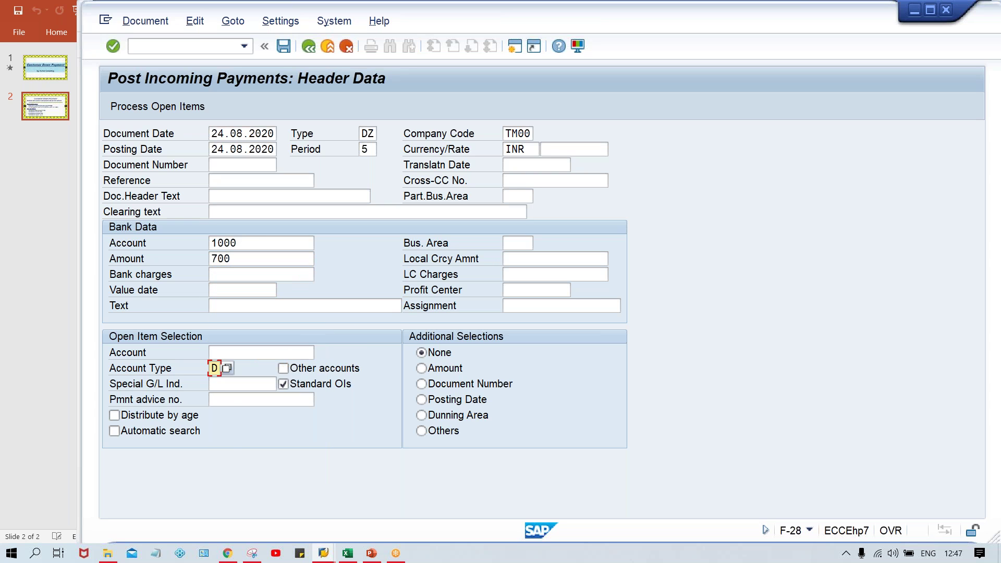
key("shift+Tab")
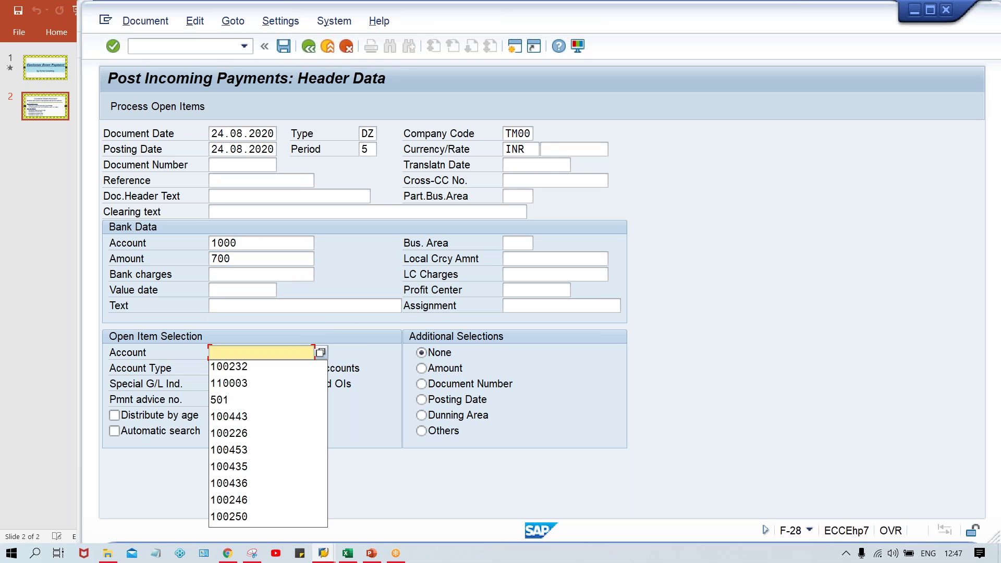
key("Down")
key("Return")
key("Tab")
key("Tab")
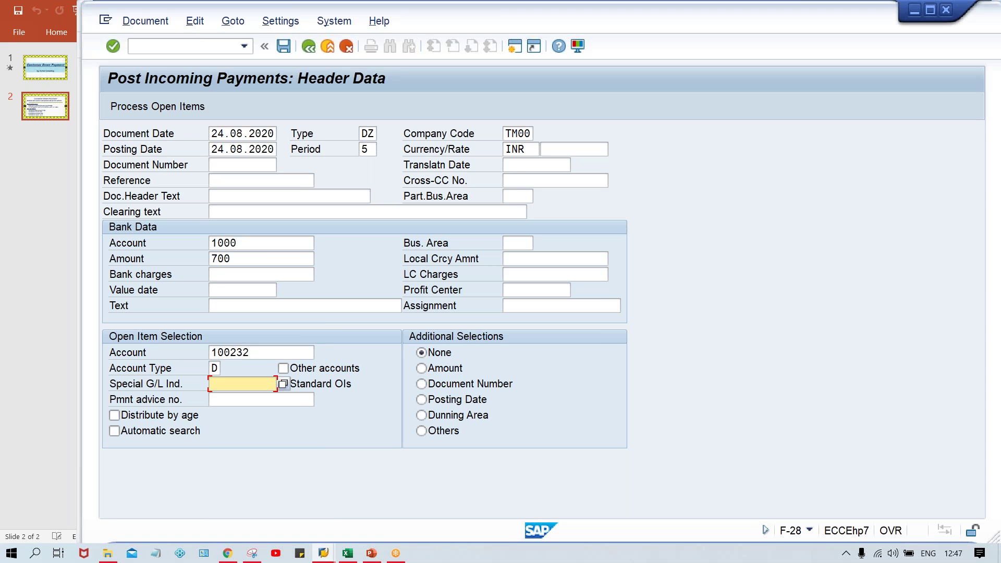
type("A")
key("Return")
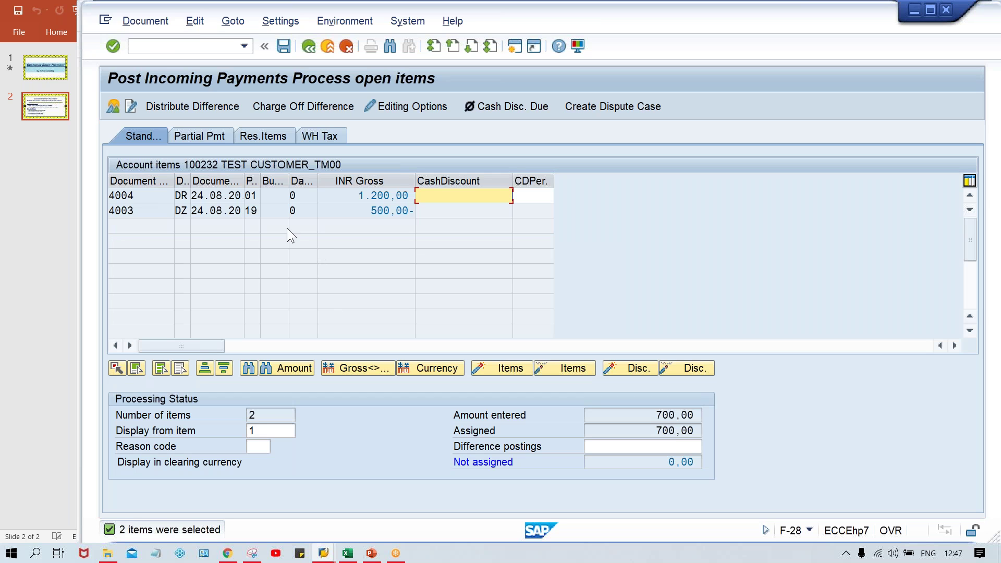
Simulate the incoming payment document and review the customer clearing line's amount in the overview
left_click(157, 27)
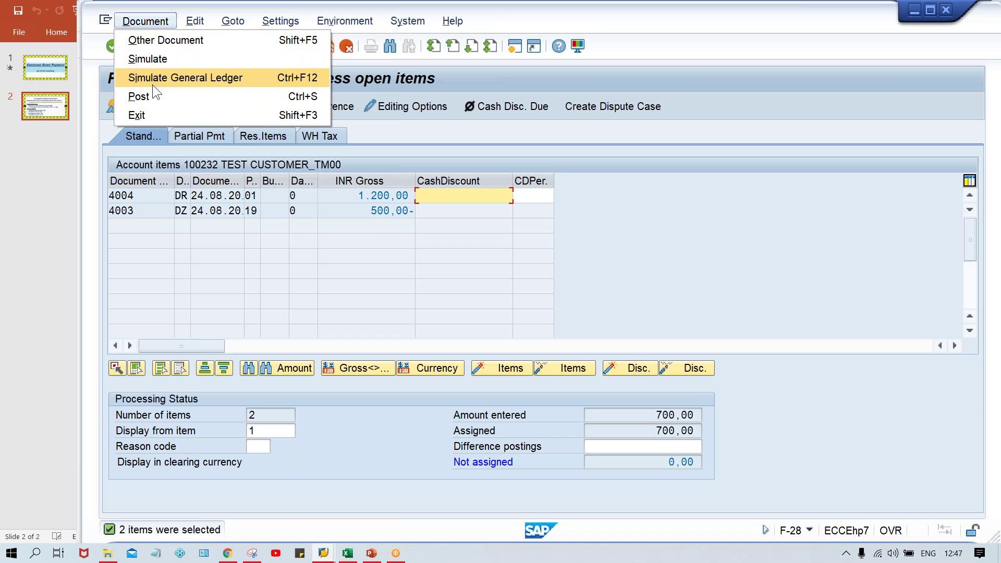
left_click(149, 59)
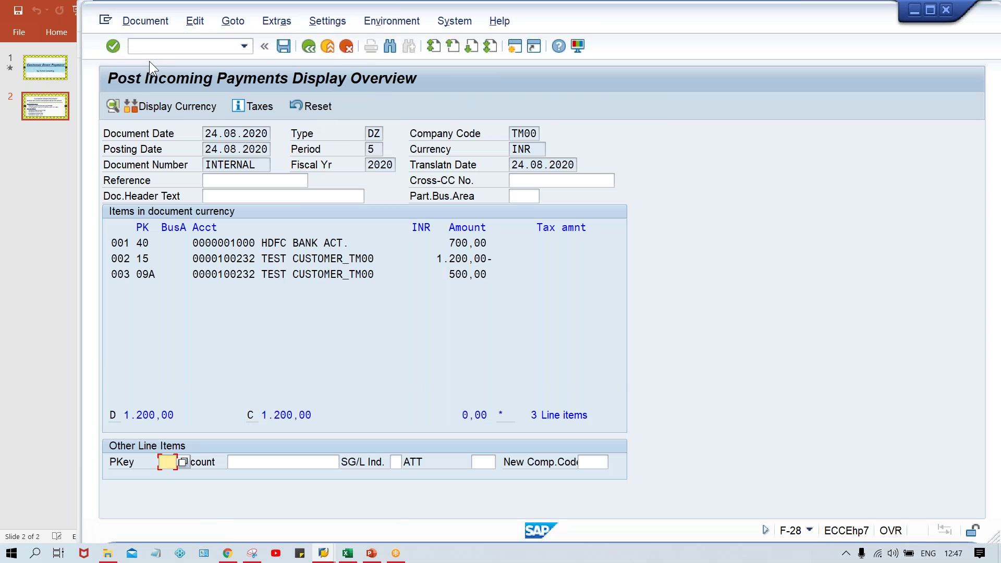
left_click(350, 325)
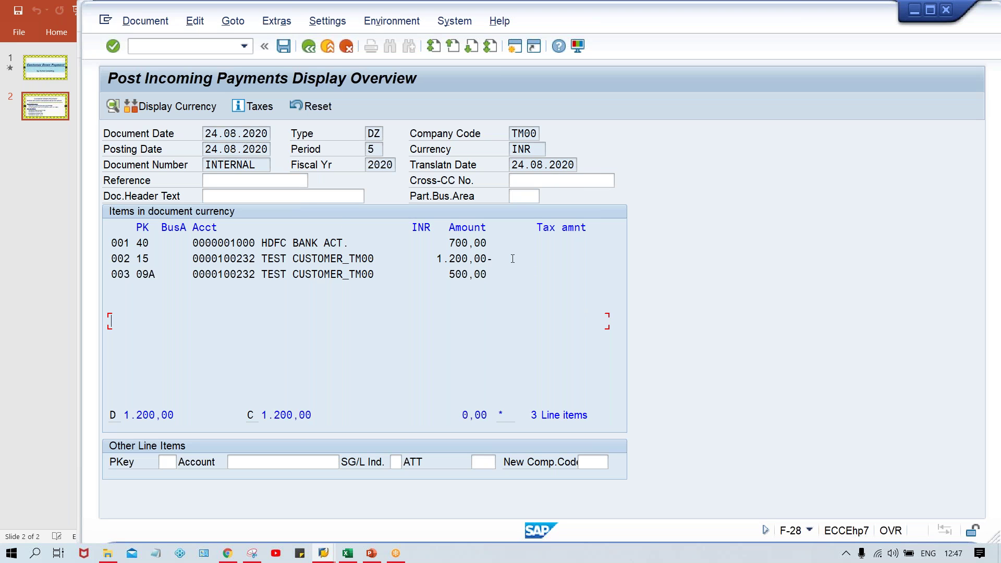
left_click_drag(493, 258, 436, 258)
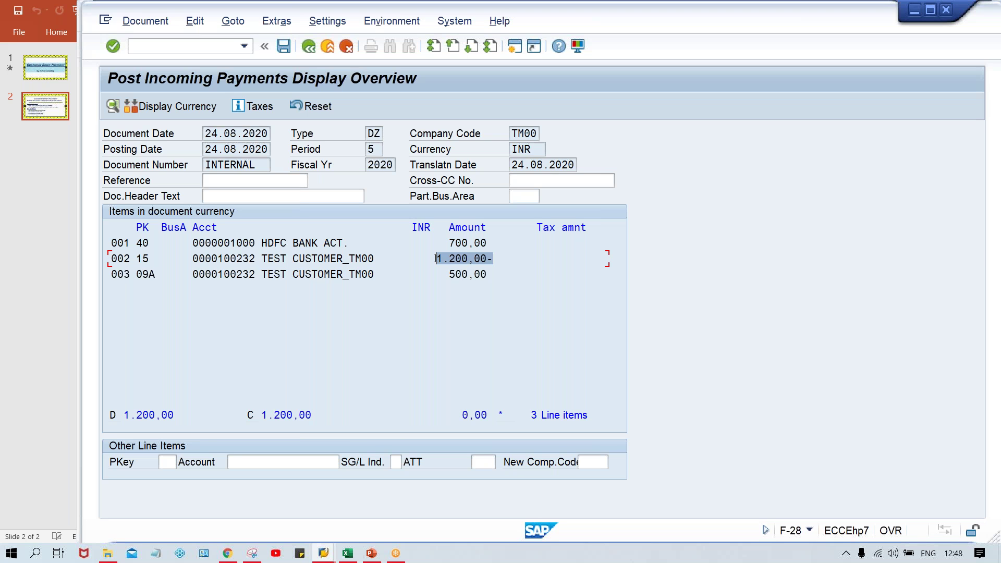
Check the special G/L line's amount in the payment overview, and display the customer's open items with /NFBL5N in the invoice session
left_click(486, 274)
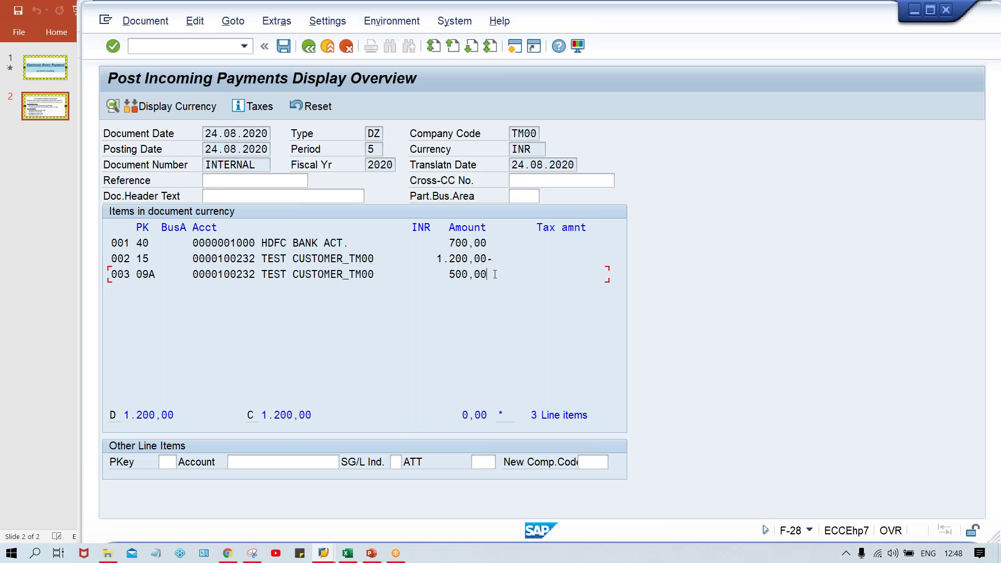
left_click_drag(493, 281, 386, 281)
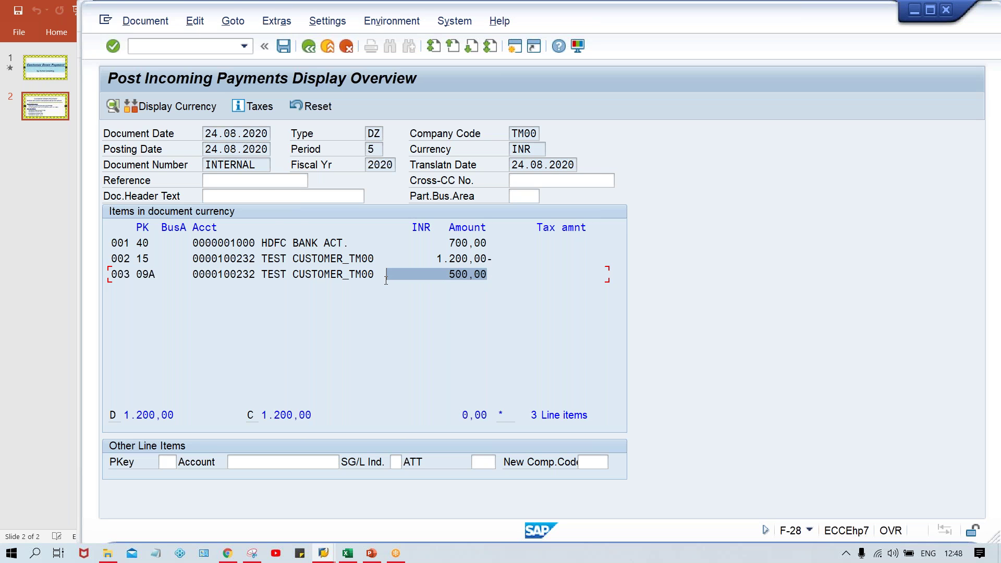
key("alt+Tab")
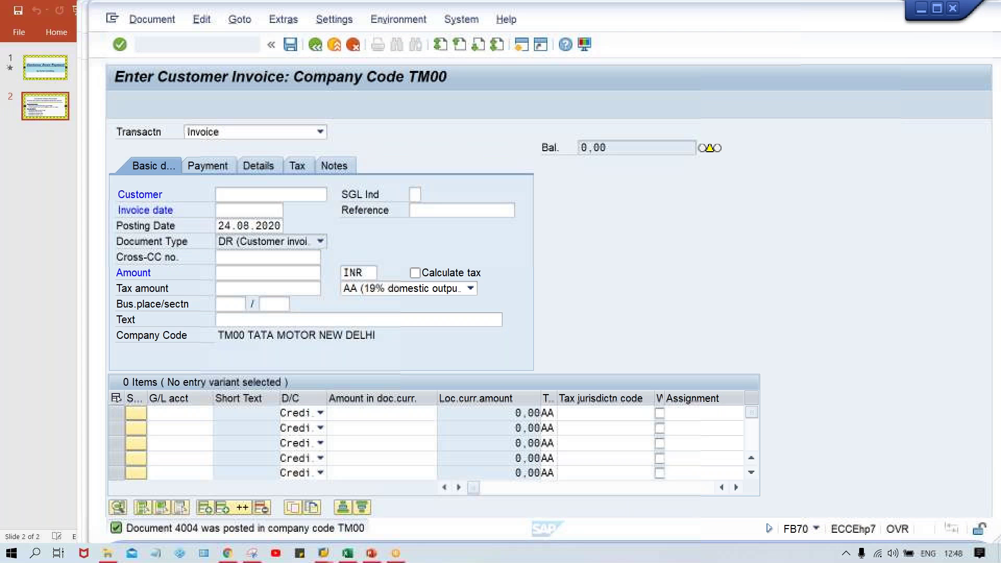
left_click(217, 45)
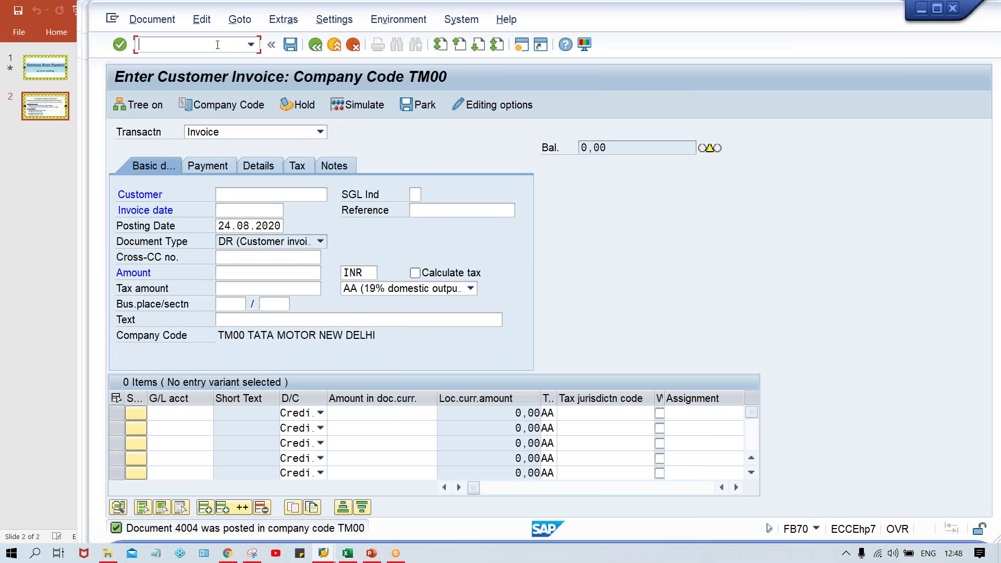
type("/NFBL5N")
key("Return")
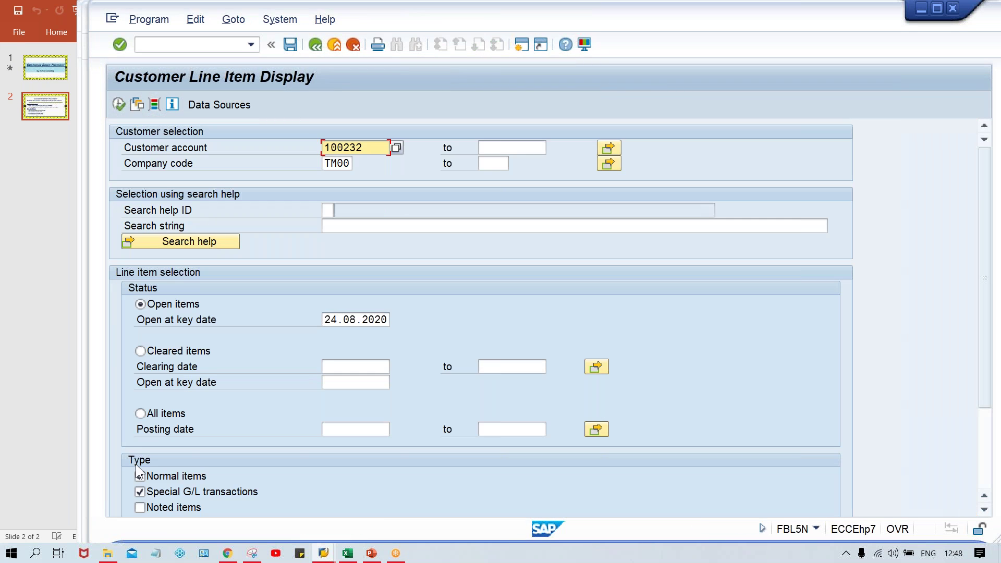
left_click(119, 104)
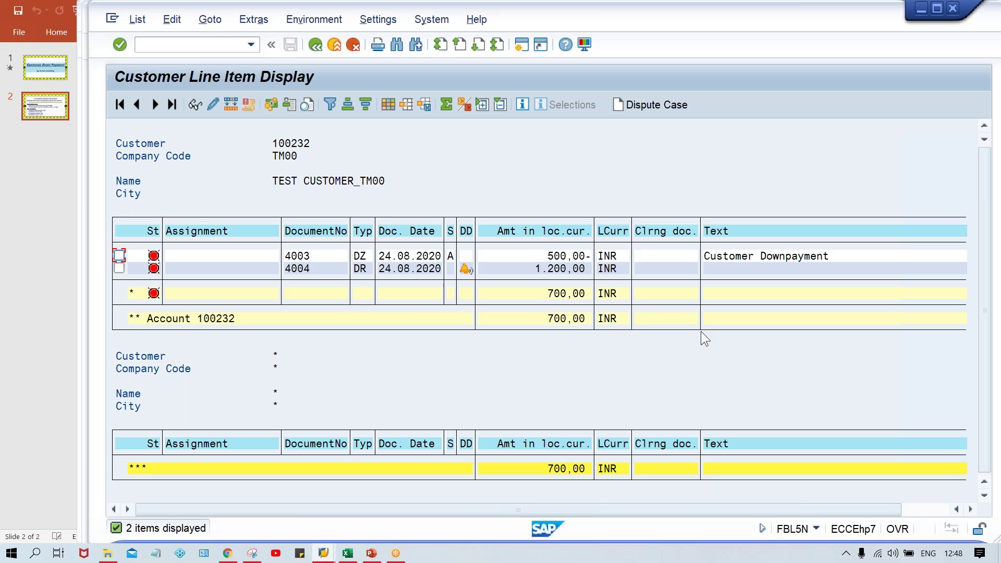
left_click(555, 269)
Return to the simulated incoming payment, check the bank line's amount and post the document
key("alt+Tab")
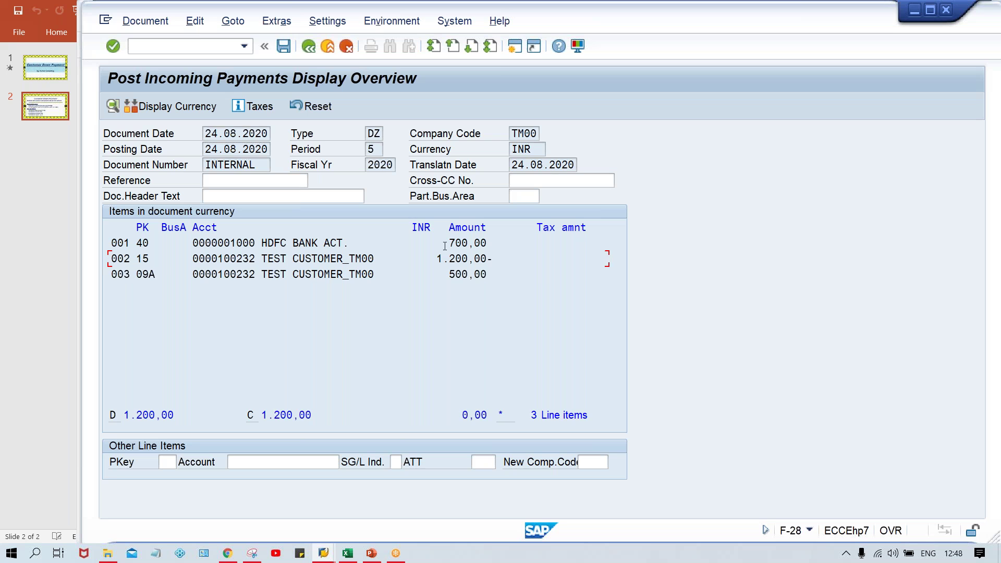
left_click_drag(444, 245, 498, 241)
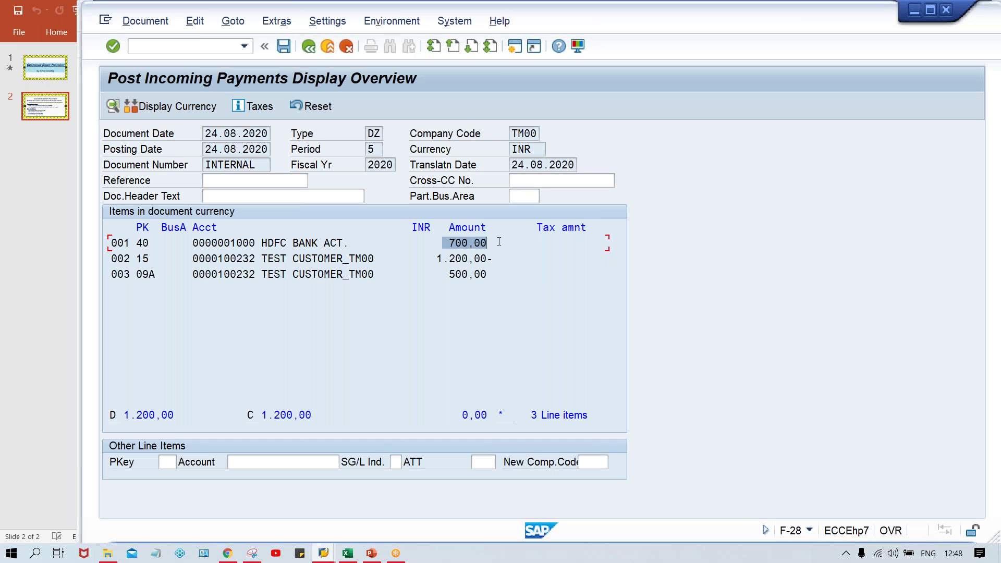
left_click(513, 242)
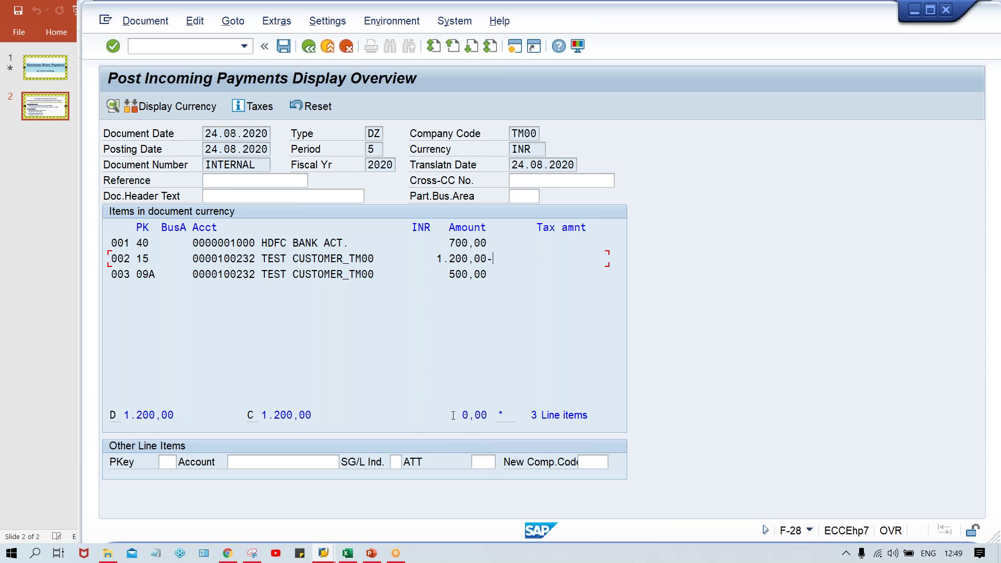
key("ctrl+s")
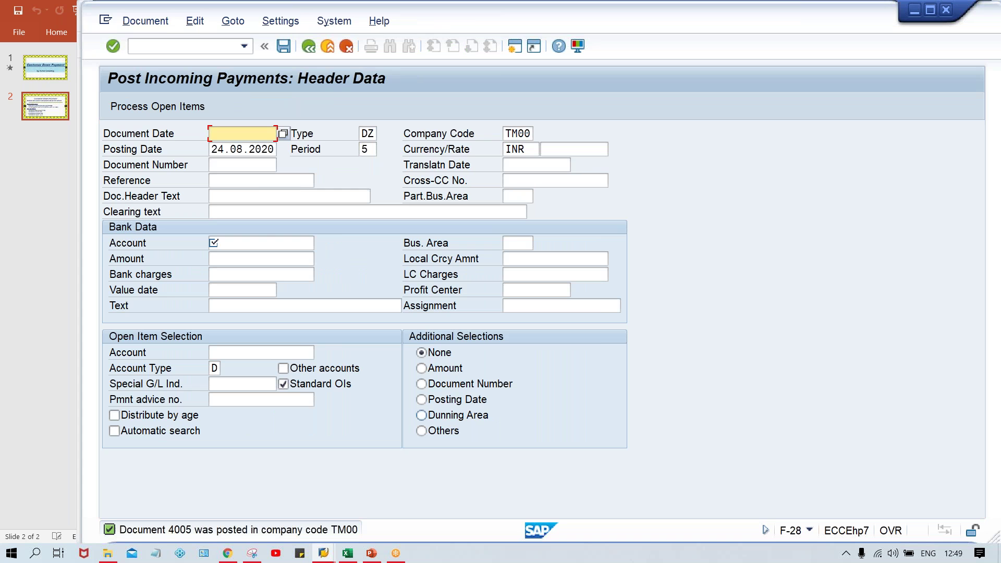
Switch to the customer line item display session and refresh the open items list, closing the information message
key("alt+Tab")
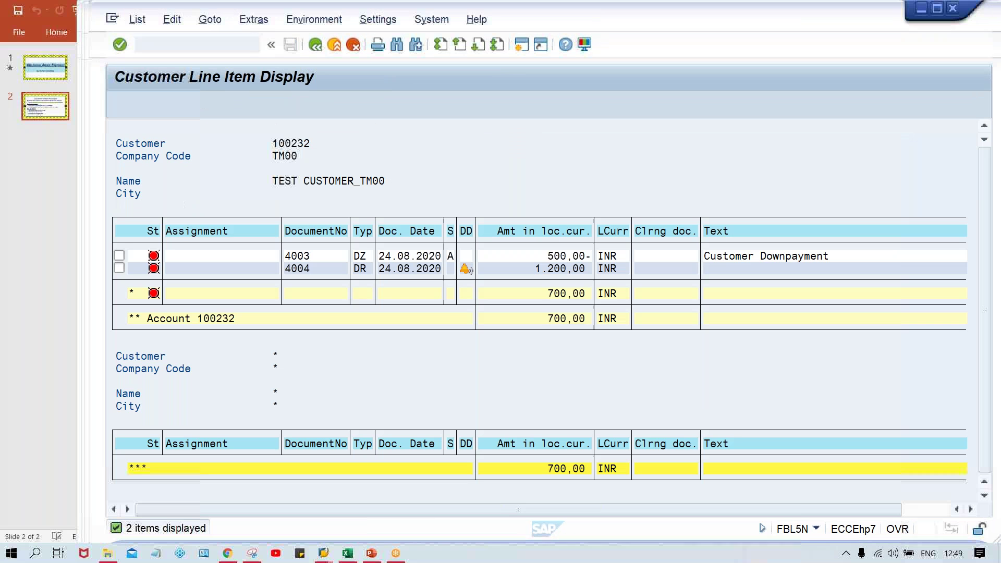
left_click(138, 20)
left_click(151, 59)
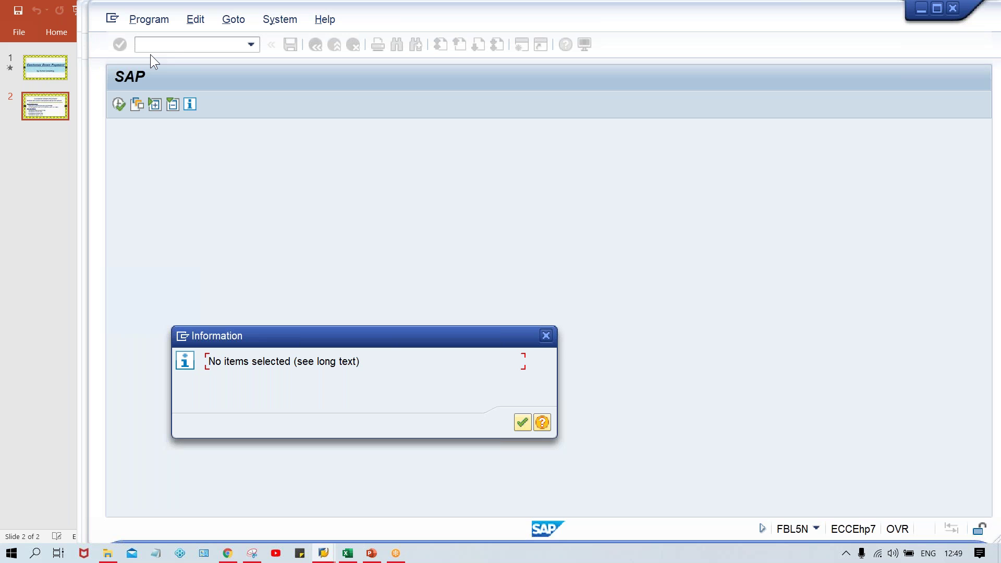
key("Return")
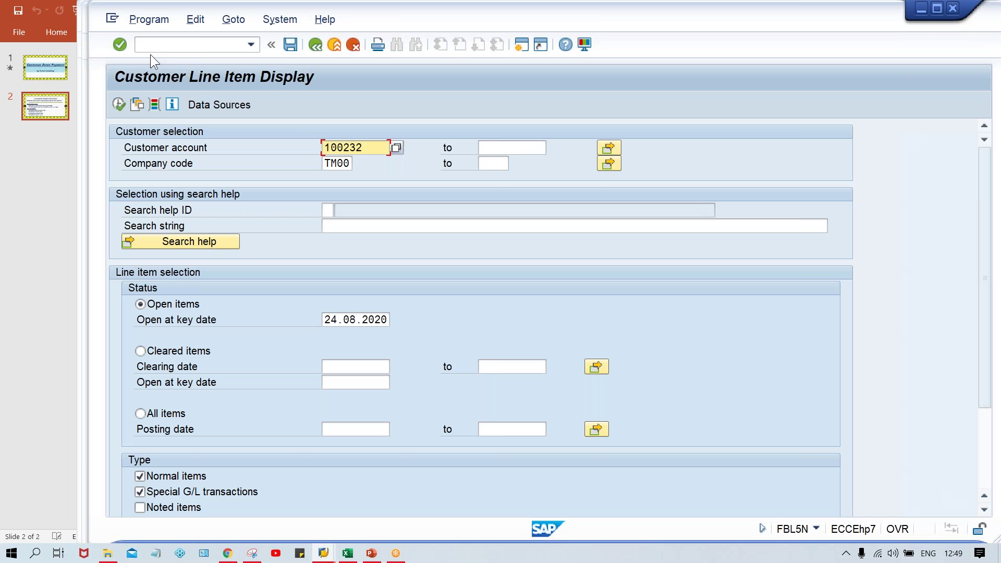